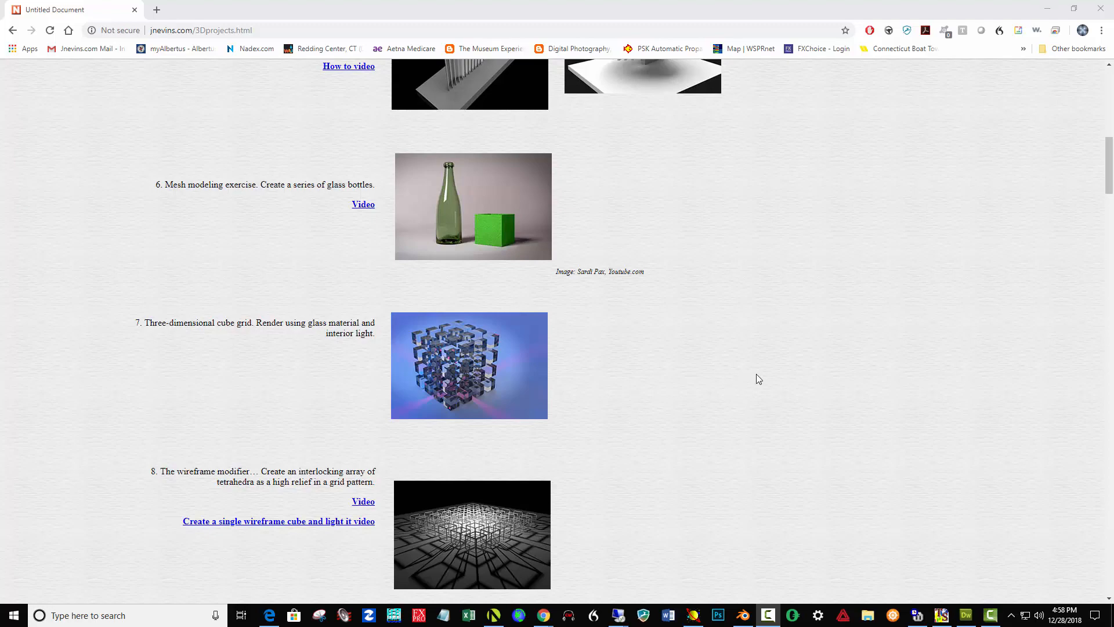
Switch to Blender, leave the render result and examine the finished cube grid and its spot lamps in Solid viewport shading.
click(1047, 8)
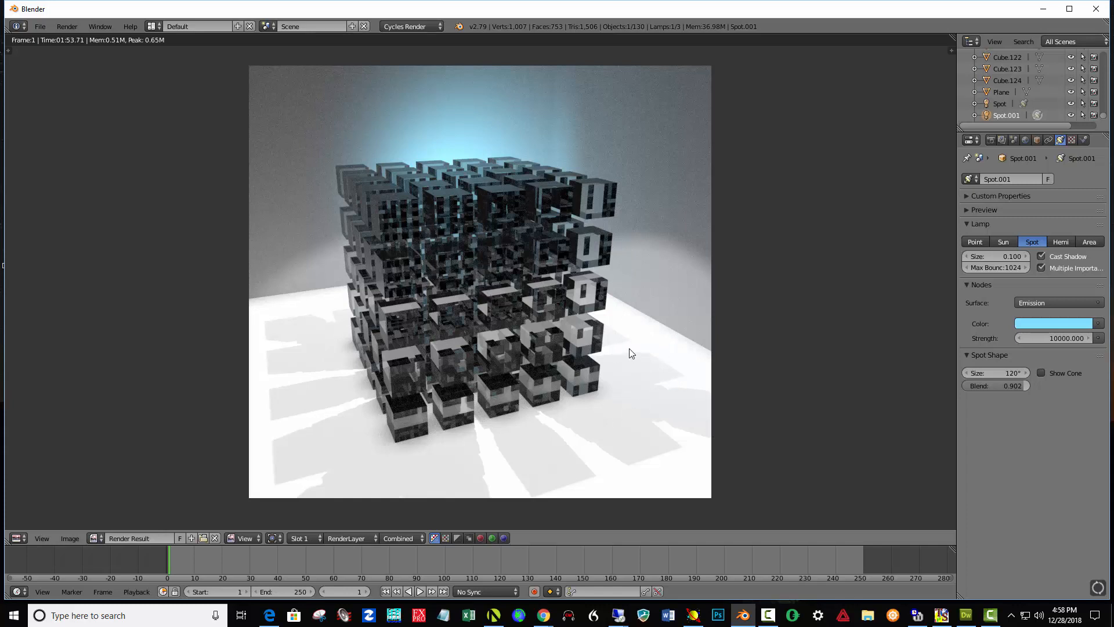
key(Escape)
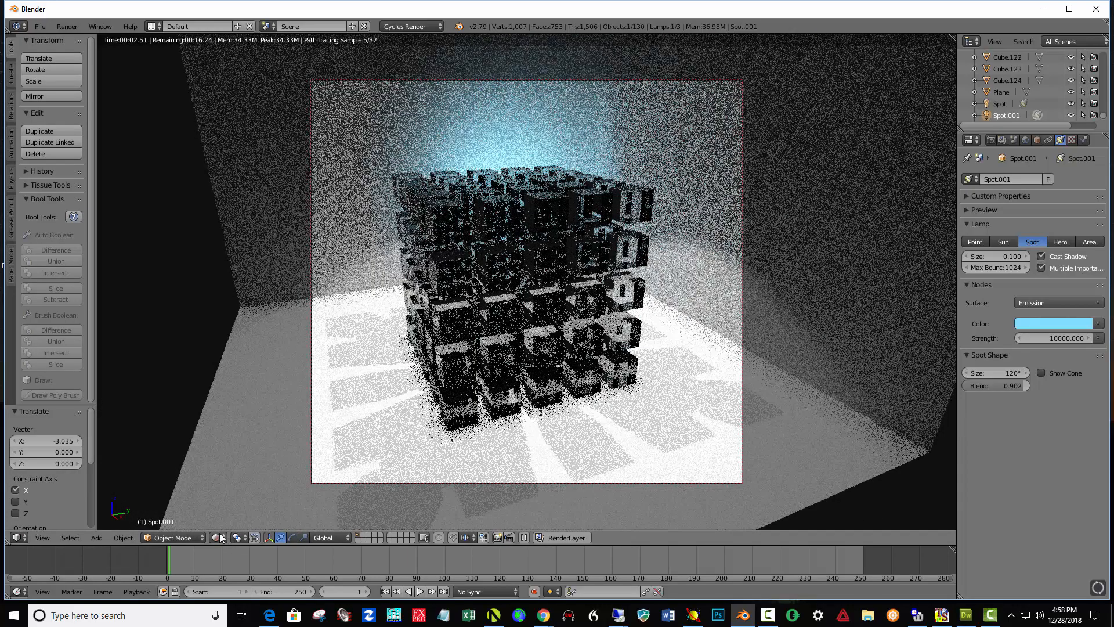
click(220, 538)
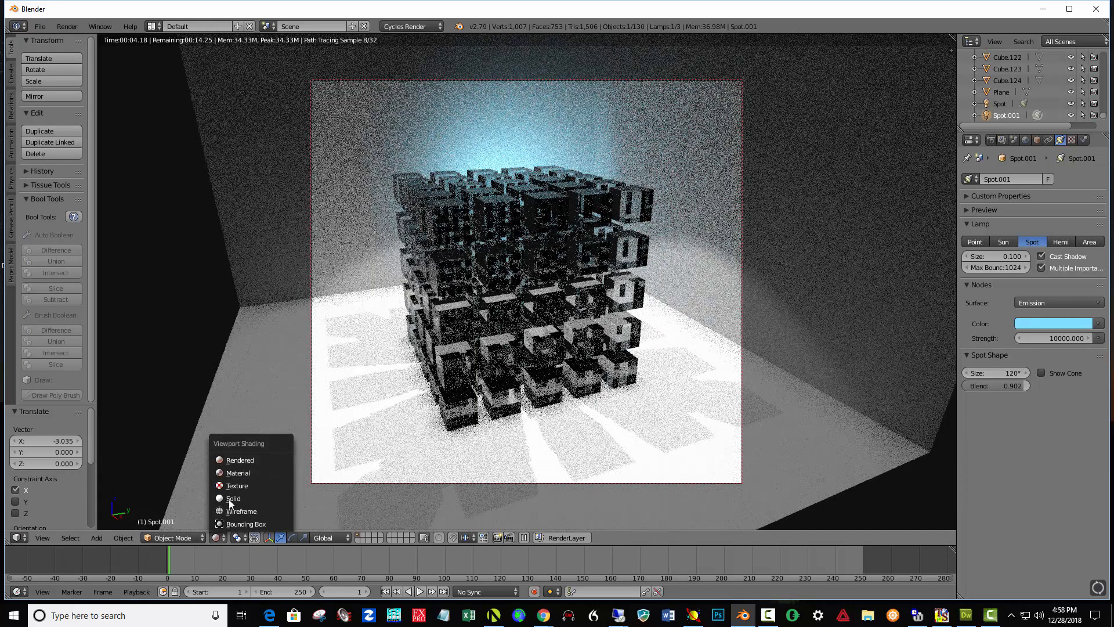
click(233, 499)
scroll(474, 415, down, 5)
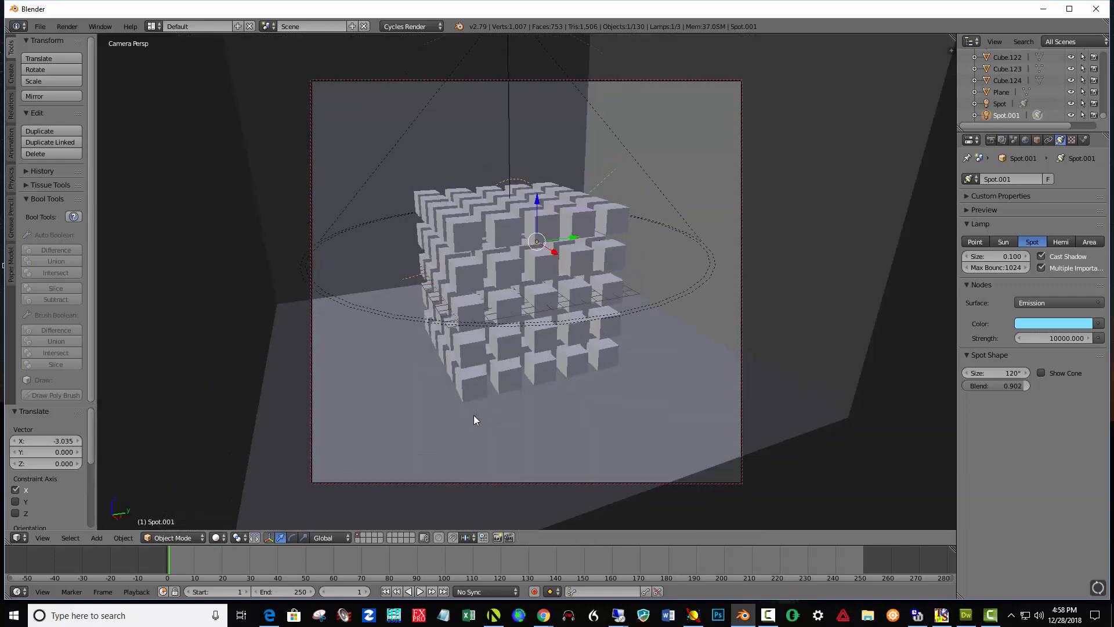
middle_drag(487, 406, 578, 384)
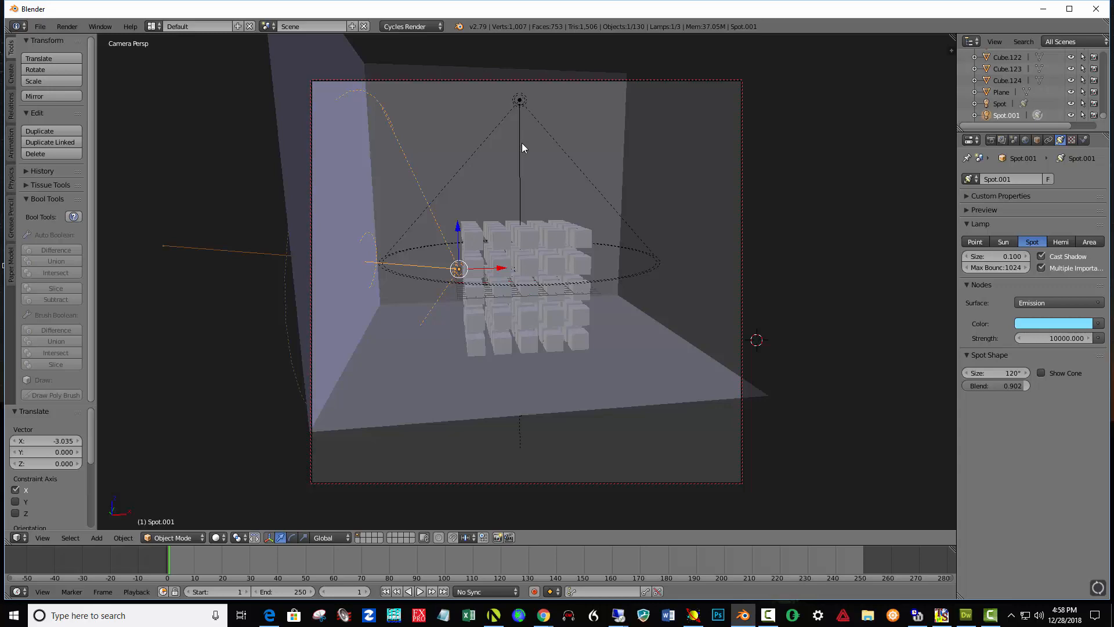
middle_drag(639, 273, 574, 228)
scroll(520, 284, up, 6)
scroll(520, 284, up, 4)
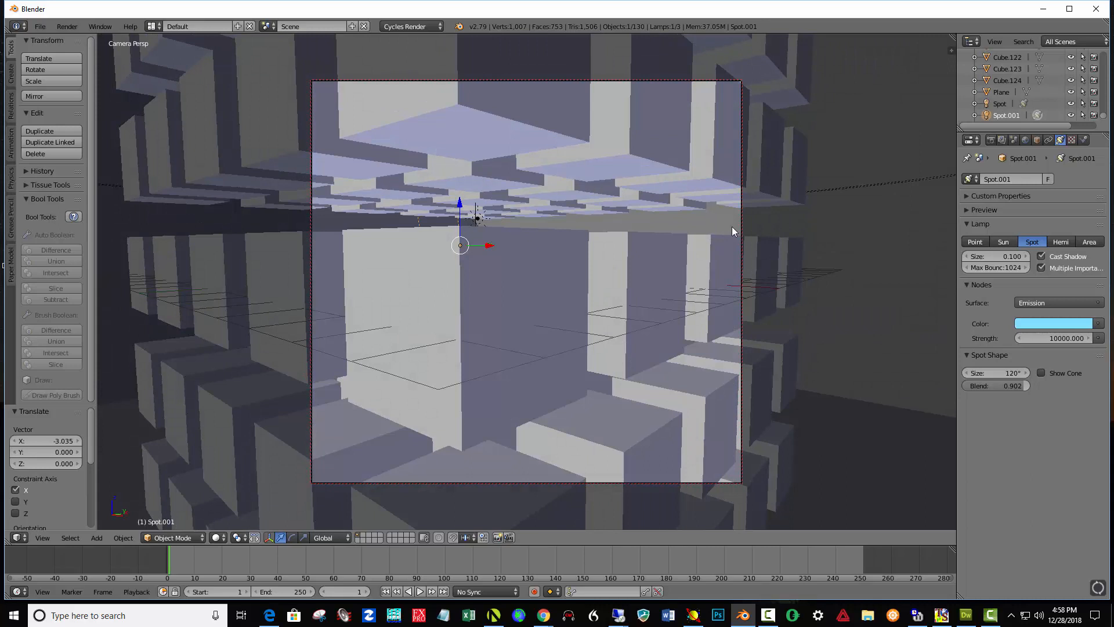
Start a new scene by reloading the startup file.
click(41, 27)
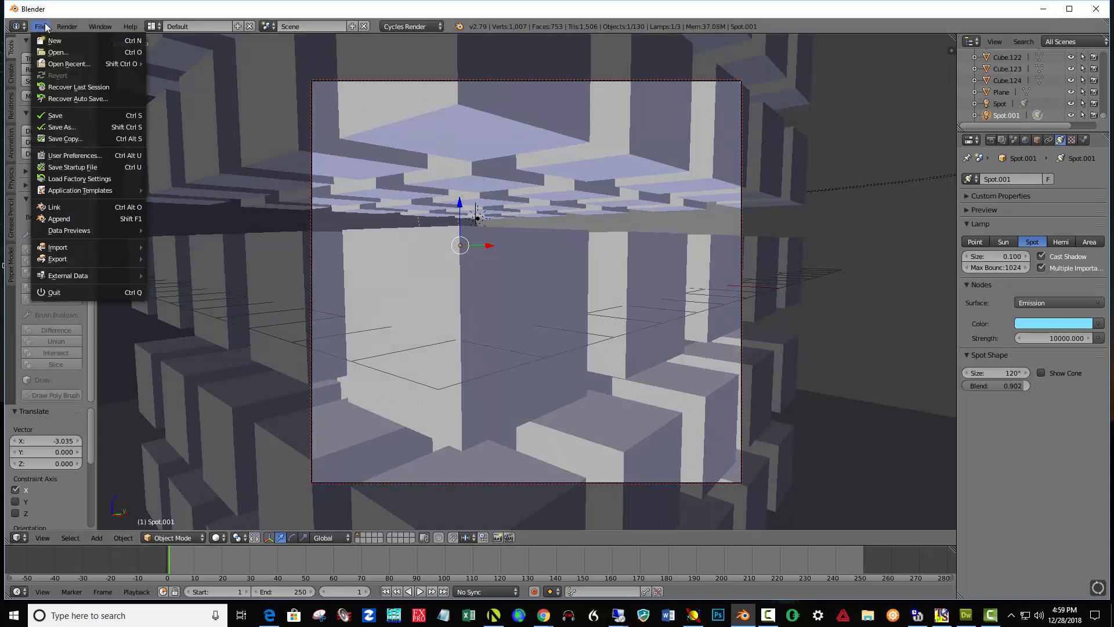
click(58, 41)
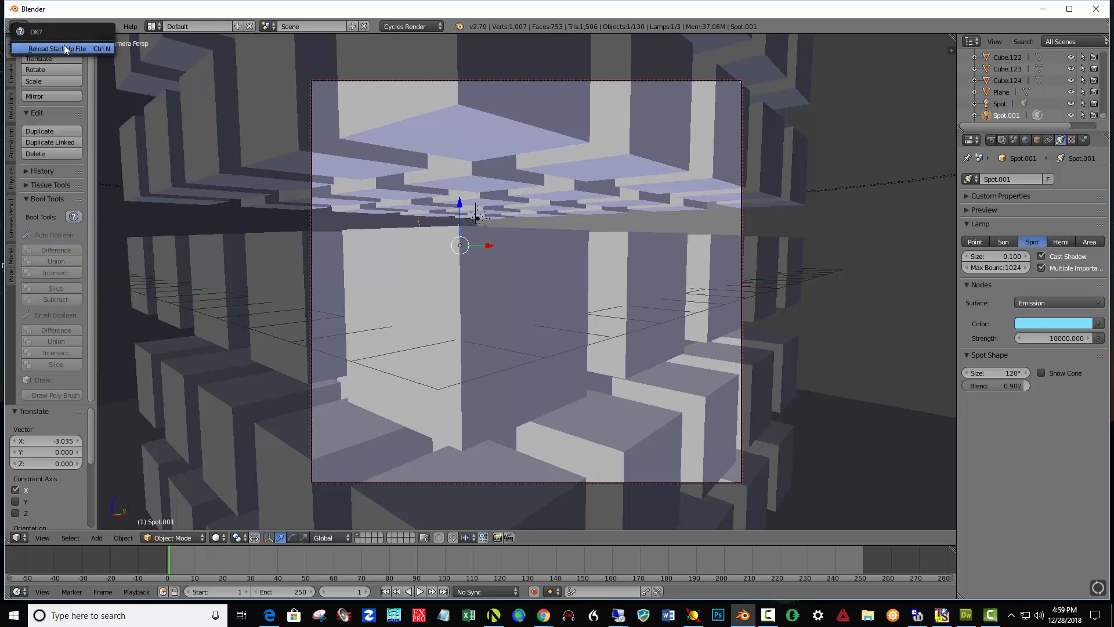
click(65, 49)
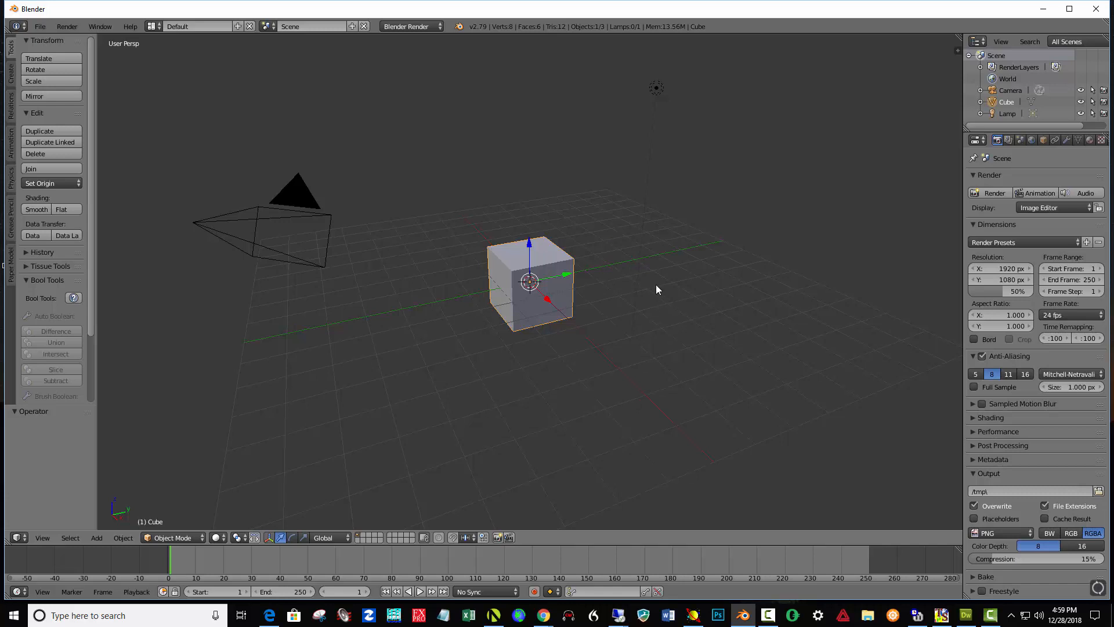
In front orthographic view, duplicate the default cube about 3.03 units along the X axis.
key(KP_1)
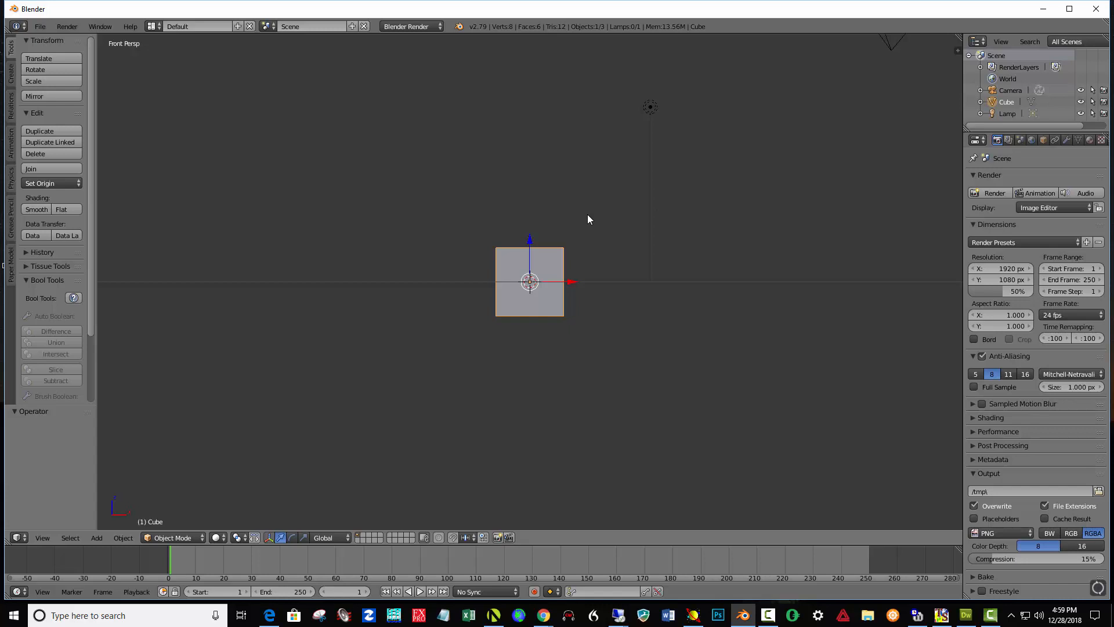
key(KP_5)
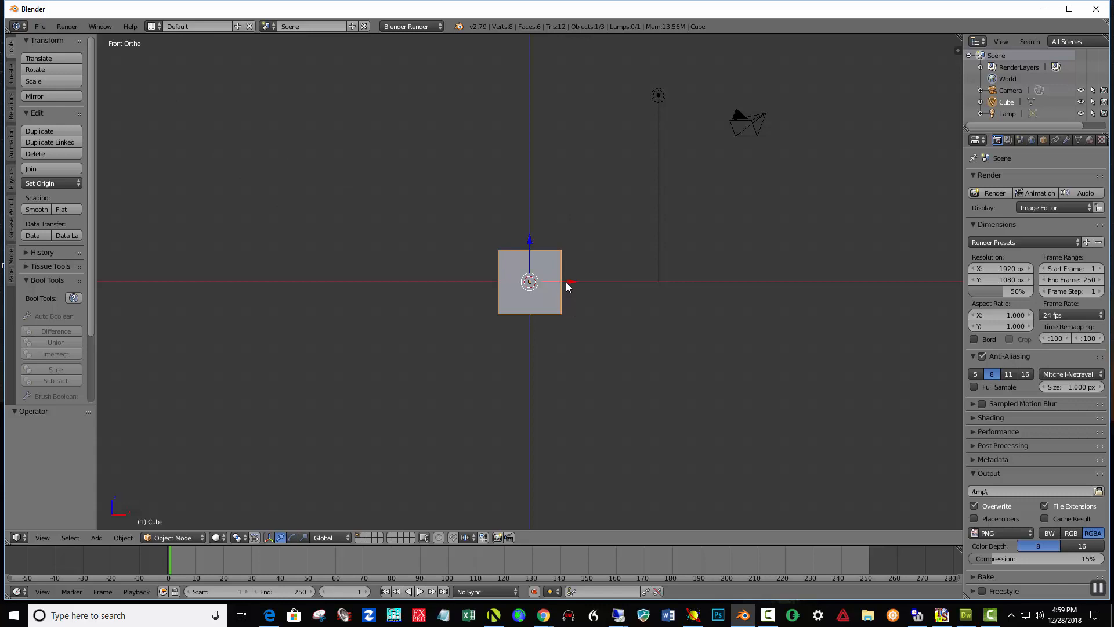
key(shift+d)
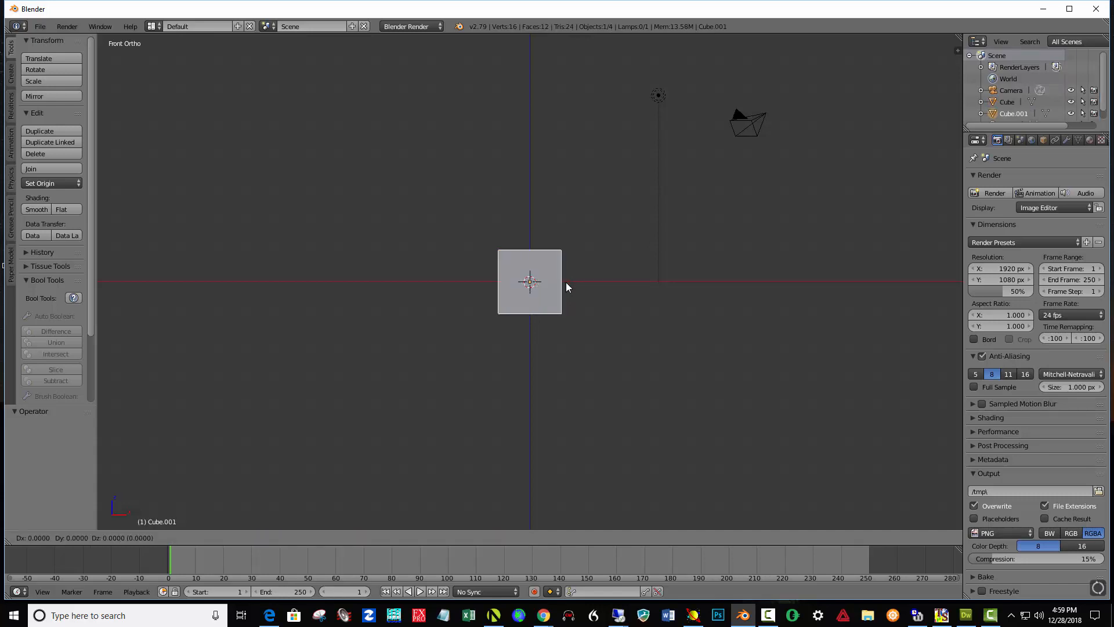
key(x)
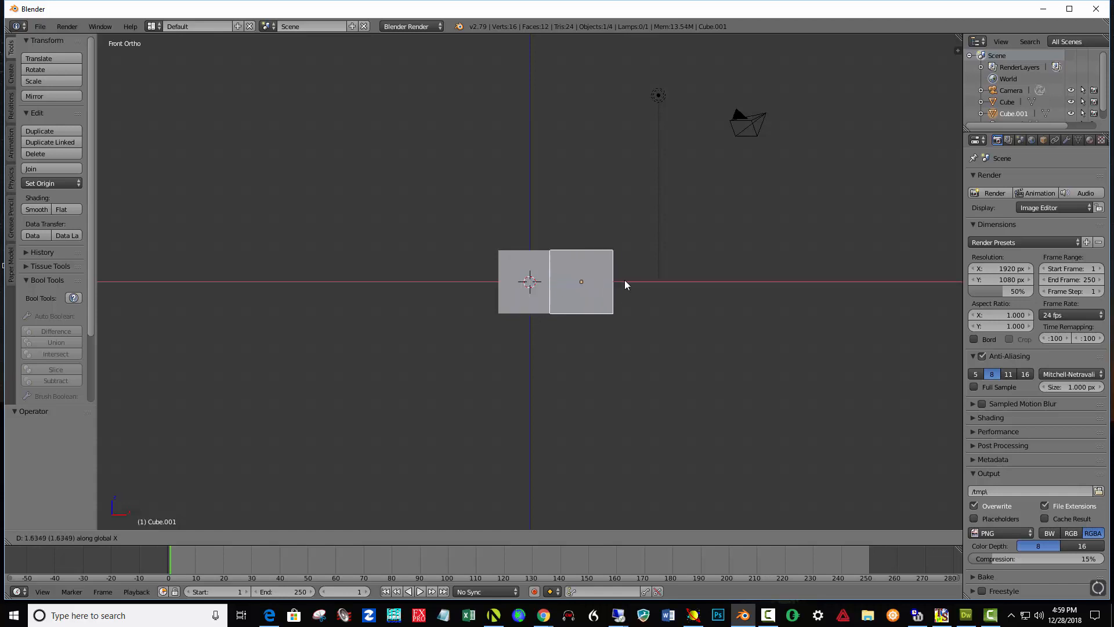
click(663, 283)
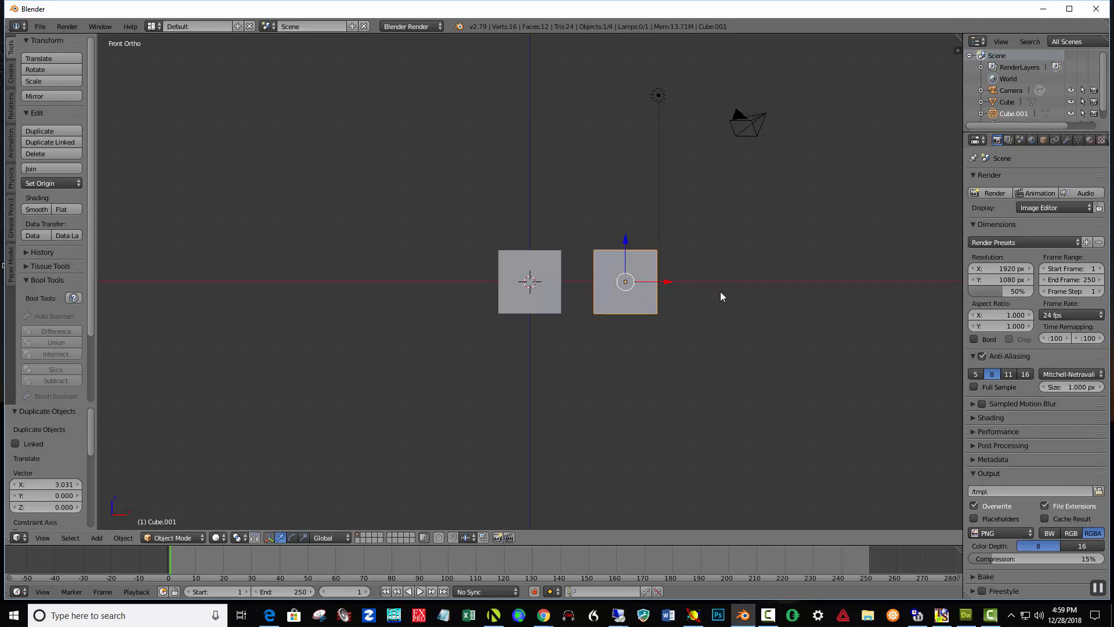
Repeat the cube duplication three times to make an evenly spaced row of five cubes along X.
key(shift+r)
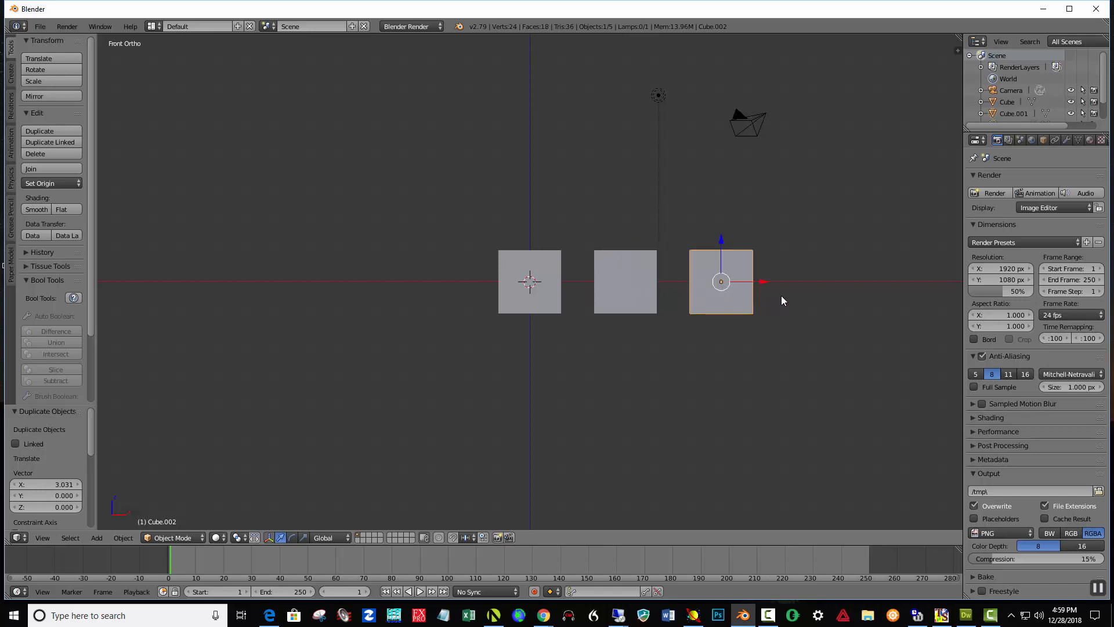
key(shift+r)
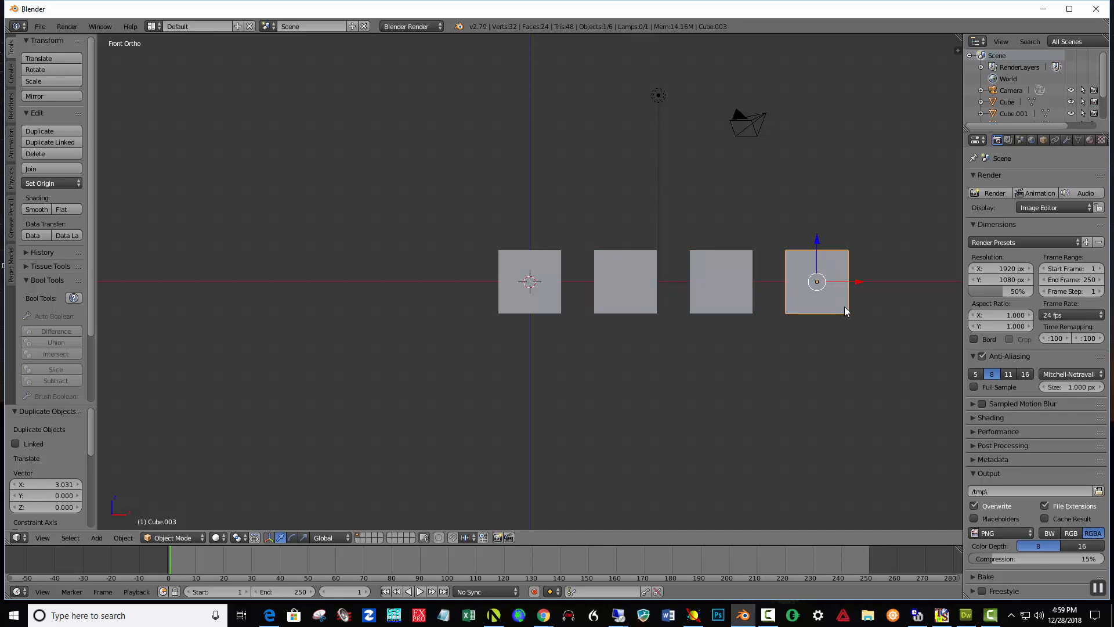
key(shift+r)
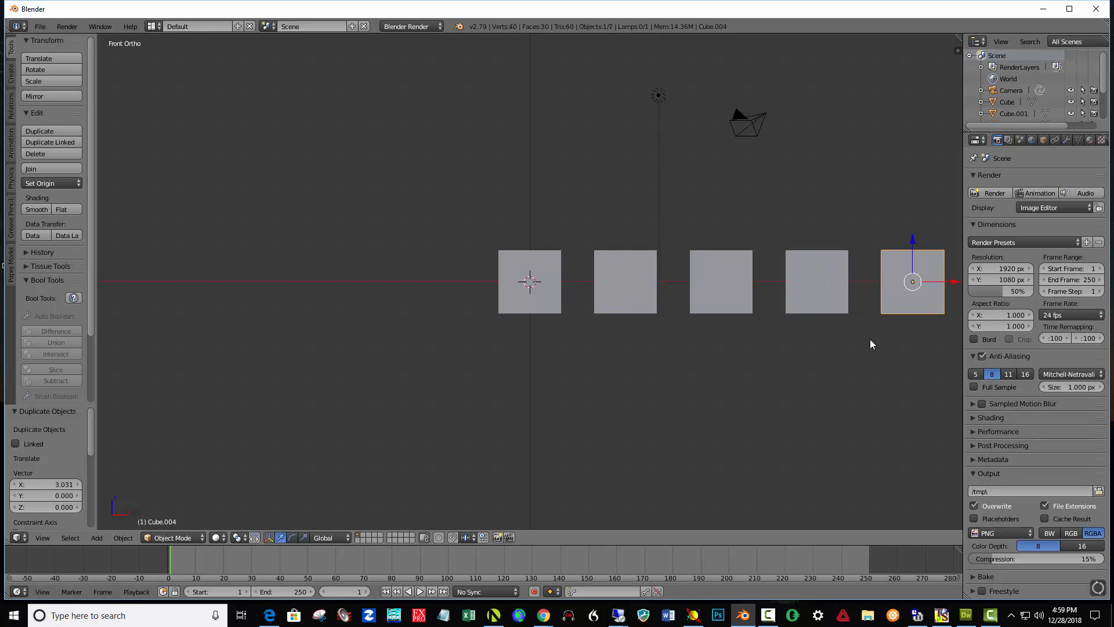
Select all five cubes and, in right orthographic view, duplicate the row about 3.01 units along the Y axis.
shift+right_click(826, 285)
shift+right_click(722, 285)
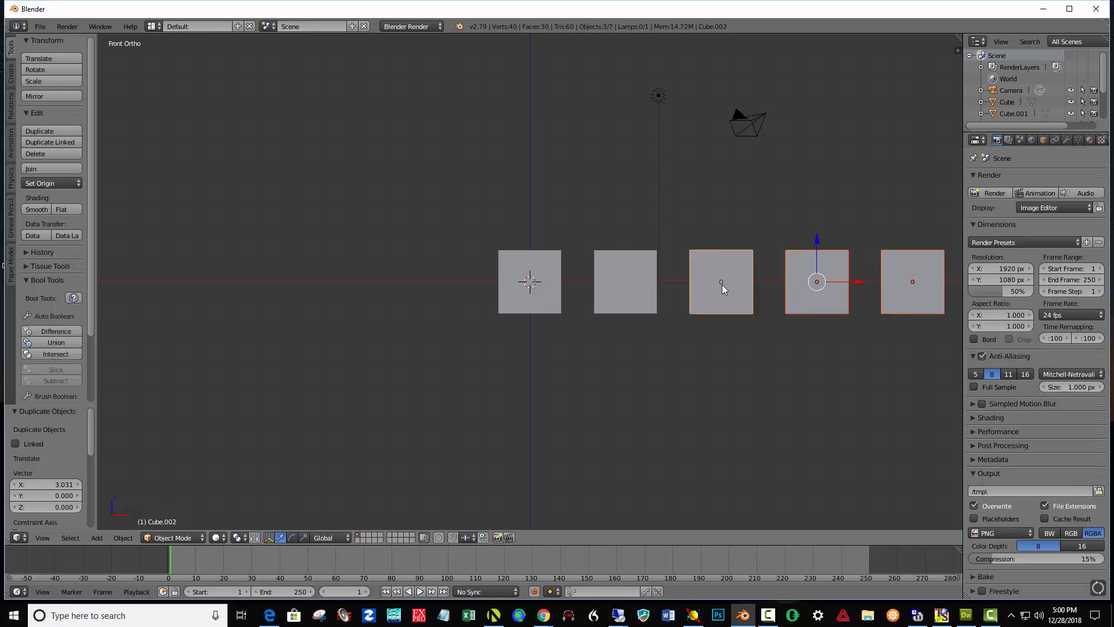
shift+right_click(630, 291)
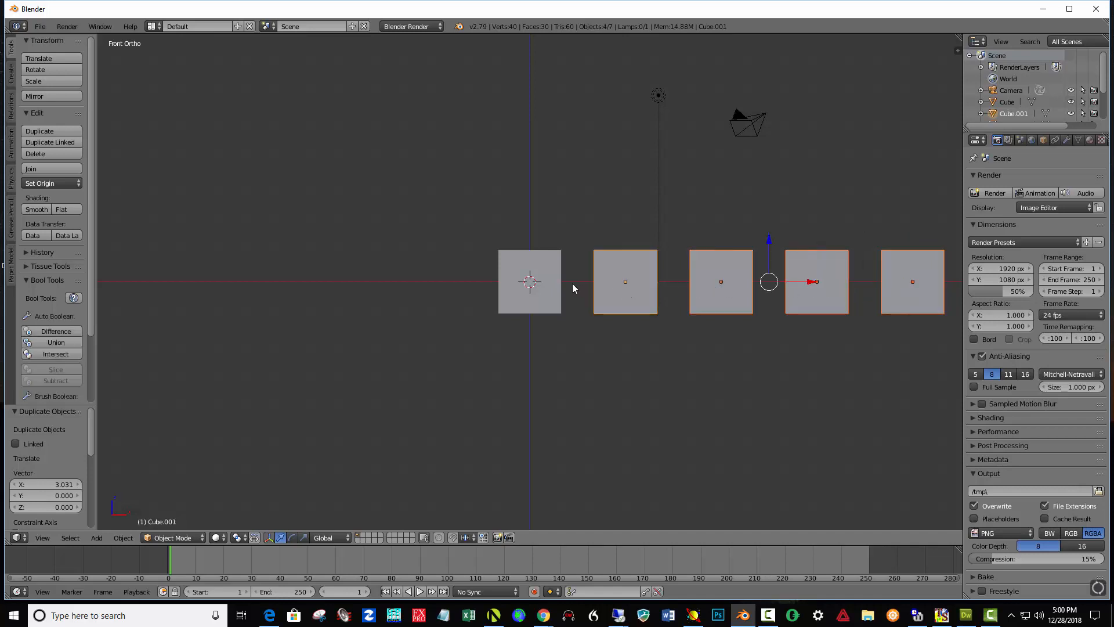
shift+right_click(557, 280)
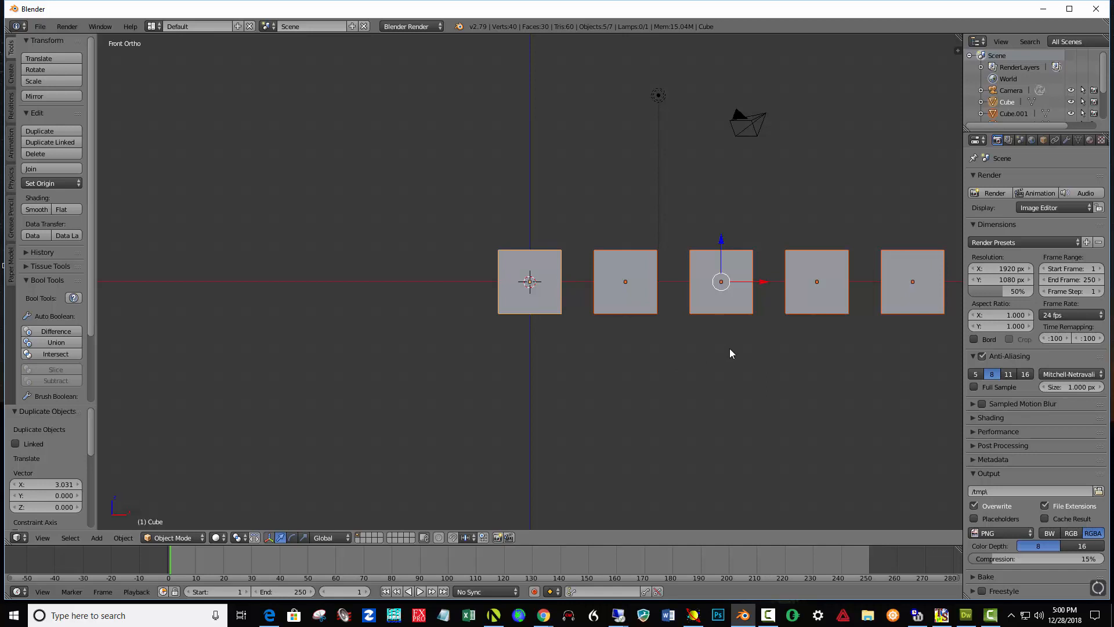
shift+middle_drag(732, 343, 549, 356)
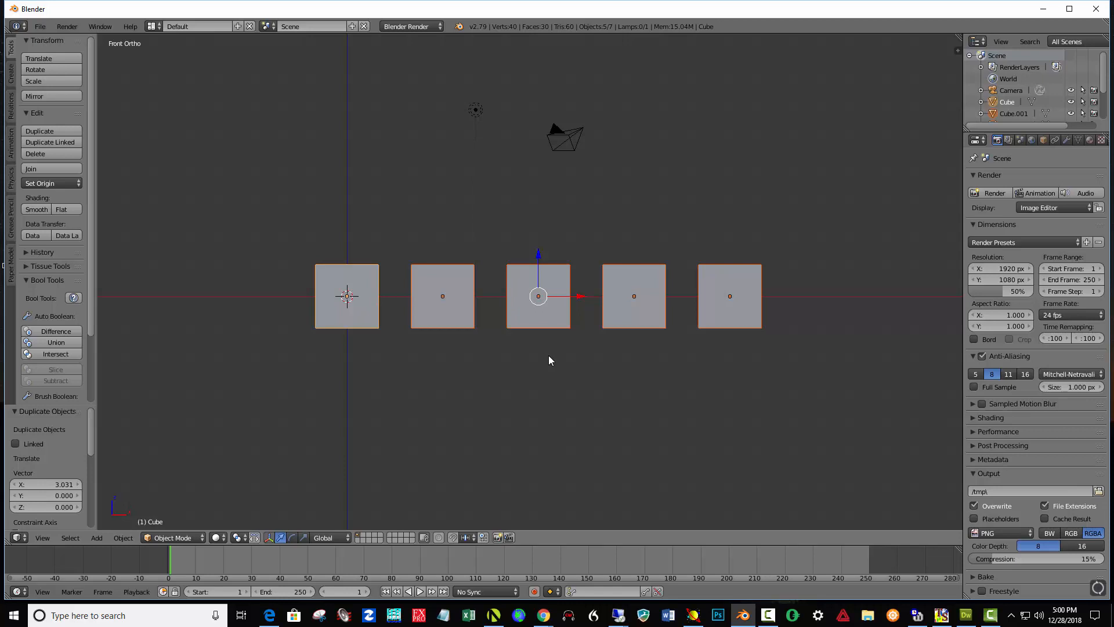
key(KP_3)
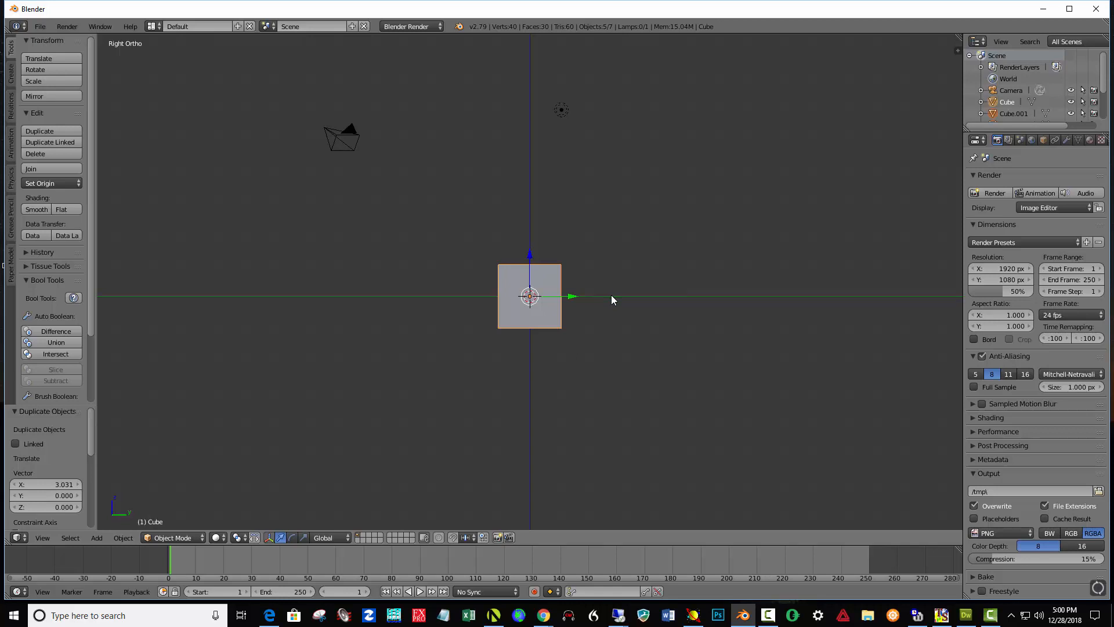
key(shift+d)
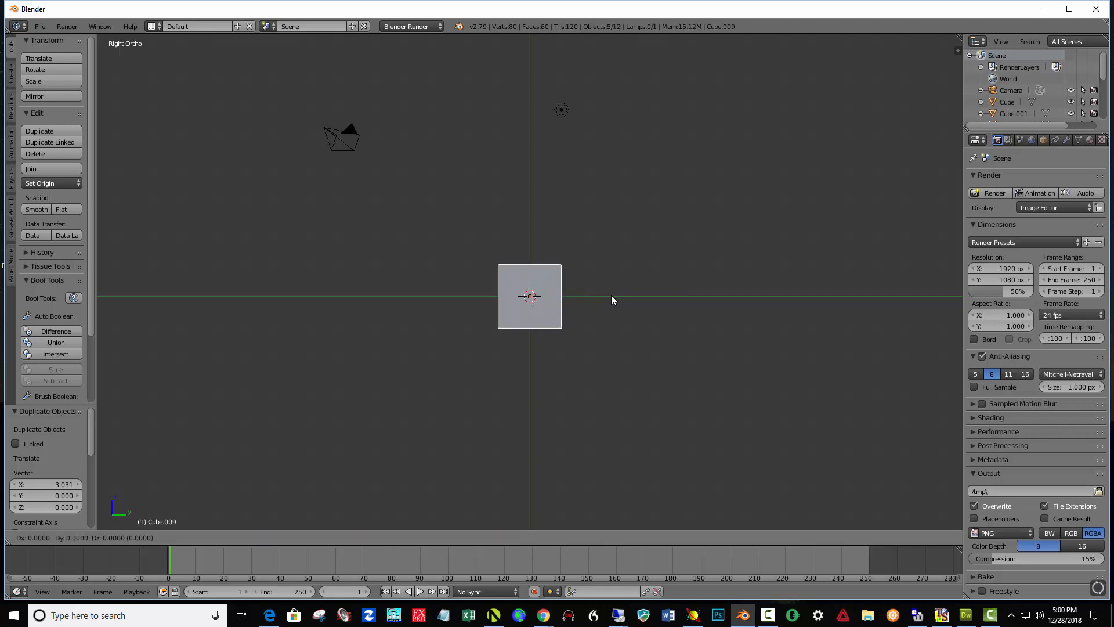
key(y)
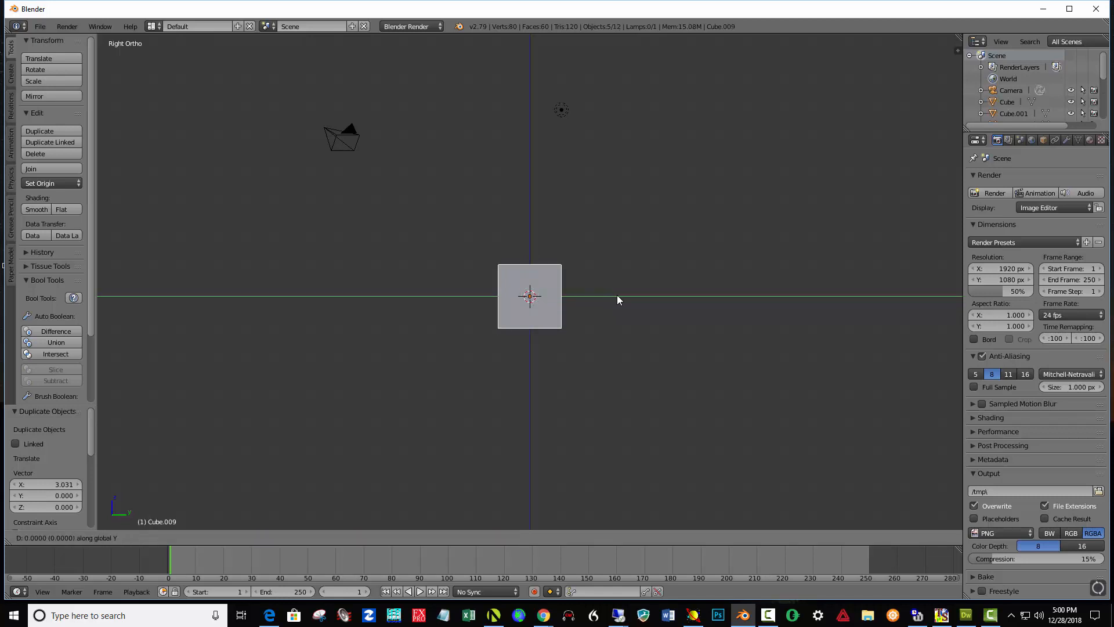
click(707, 296)
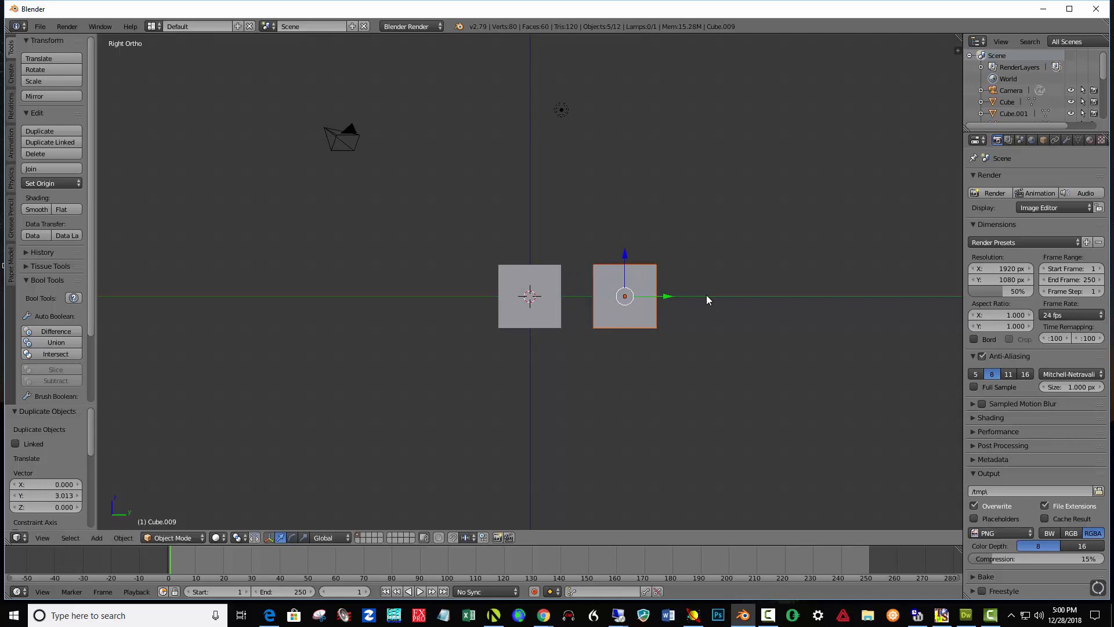
Repeat the row duplication three times in right orthographic view to complete a five-by-five layer of cubes.
mouse_move(705, 294)
middle_down()
mouse_move(701, 337)
mouse_move(705, 294)
middle_up()
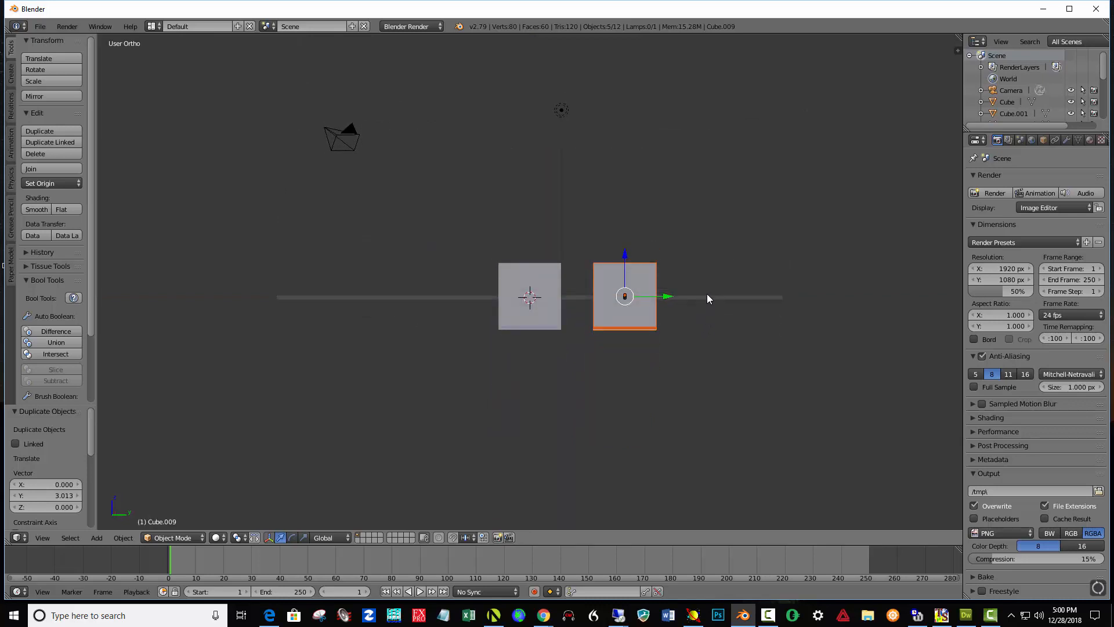
key(KP_3)
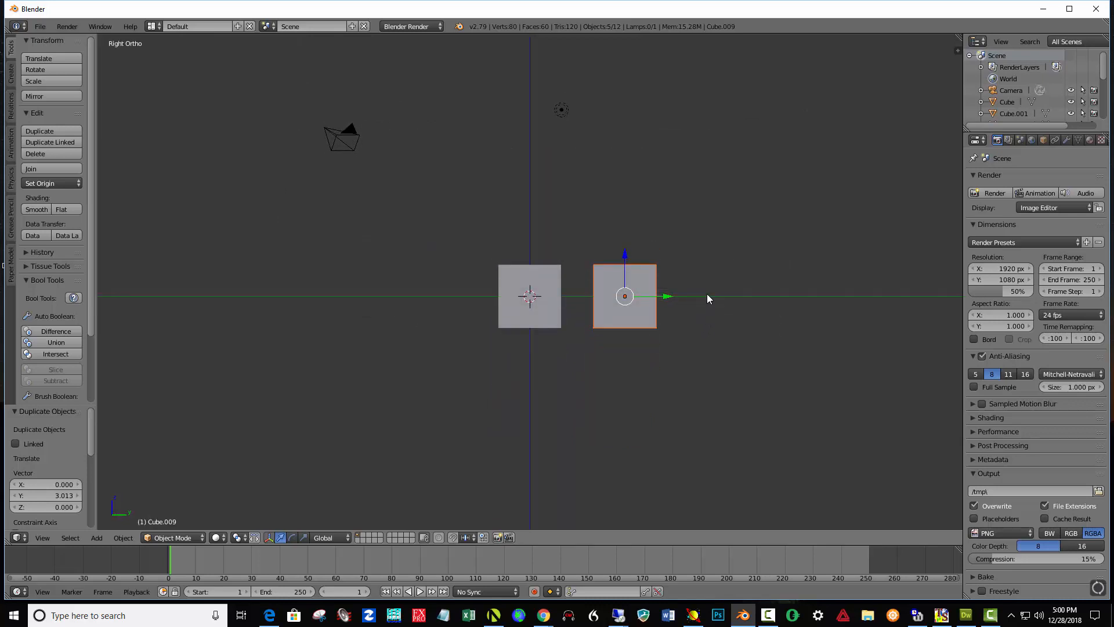
key(shift+r)
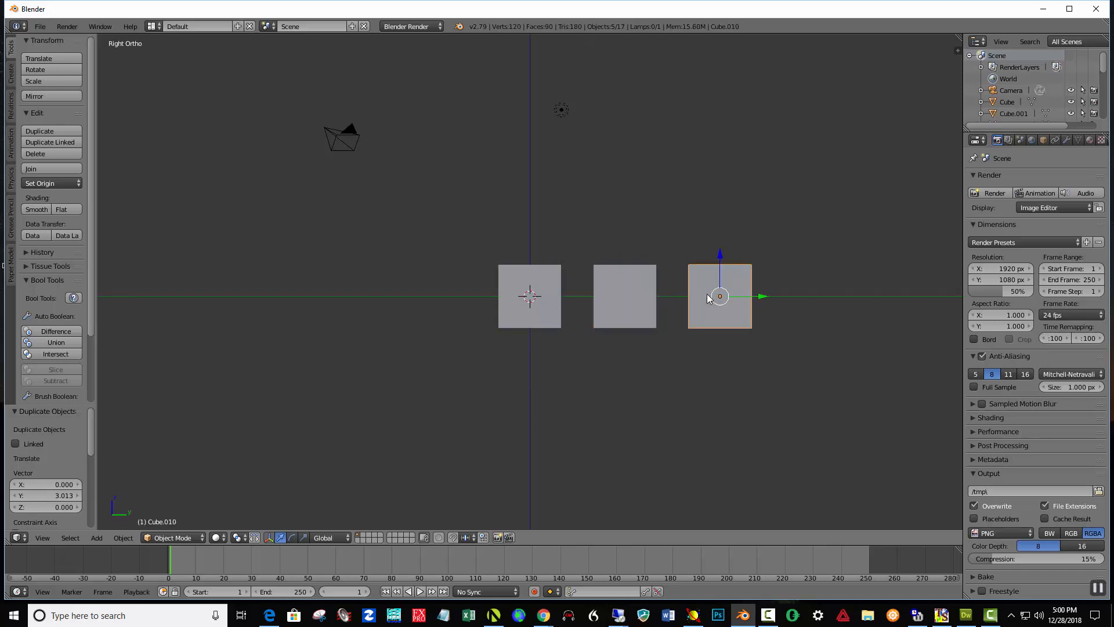
key(shift+r)
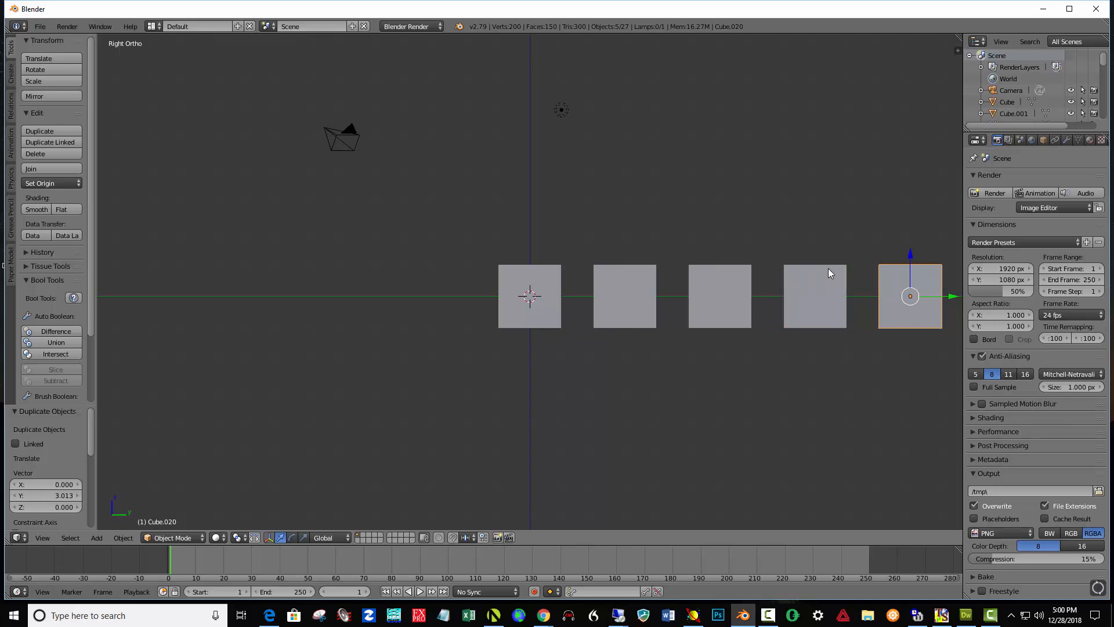
Clear the cube selection, select only the camera and delete it from the scene.
shift+middle_drag(812, 266, 644, 288)
key(a)
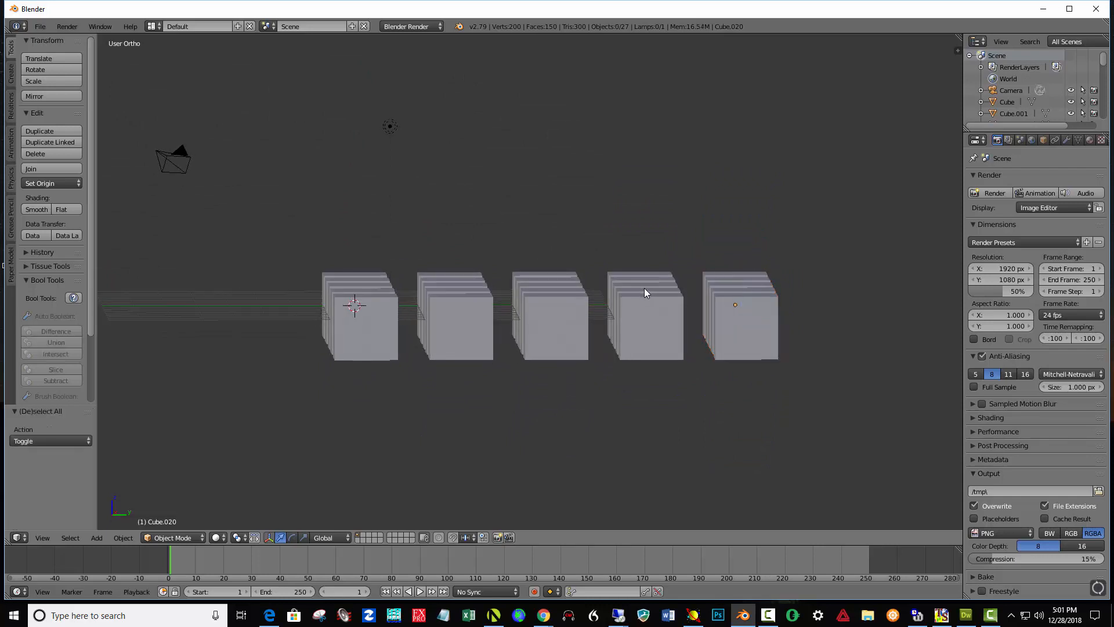
key(a)
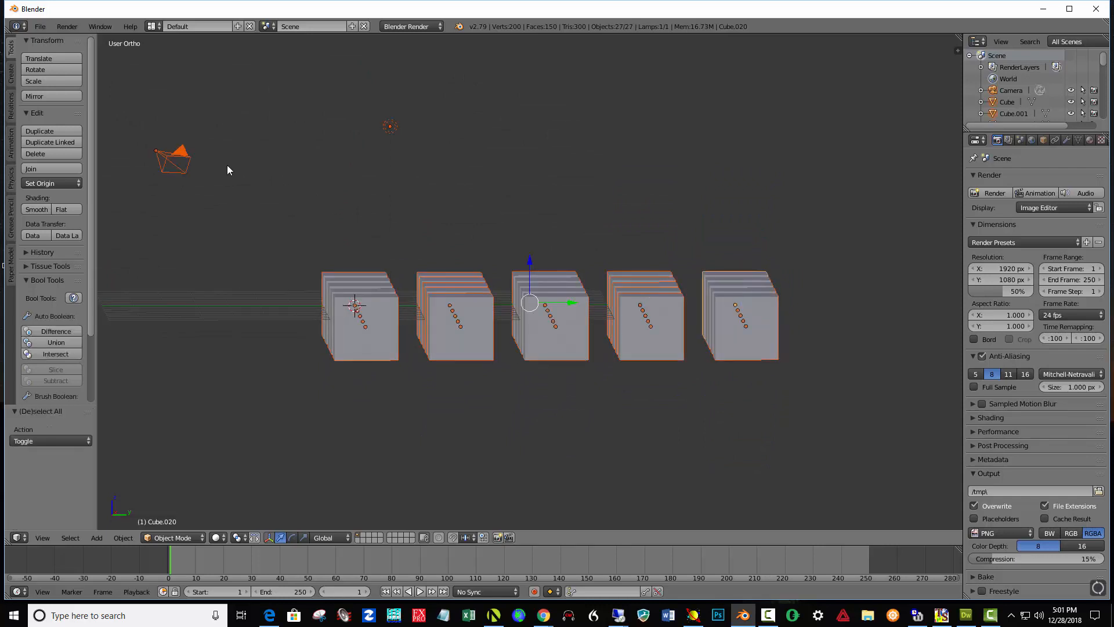
right_click(179, 163)
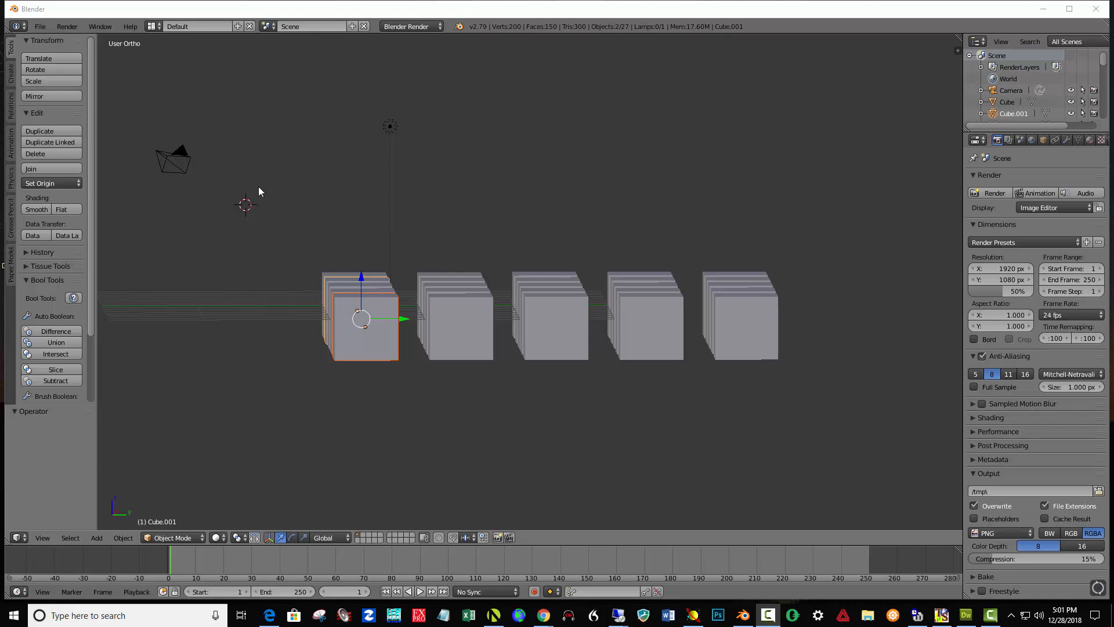
right_click(172, 155)
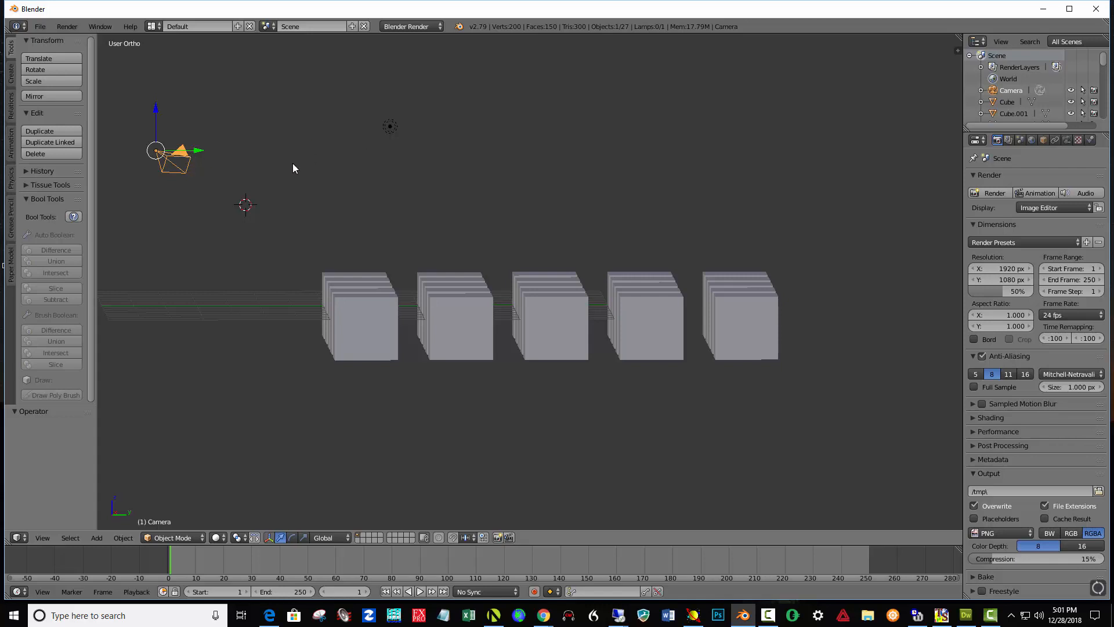
key(x)
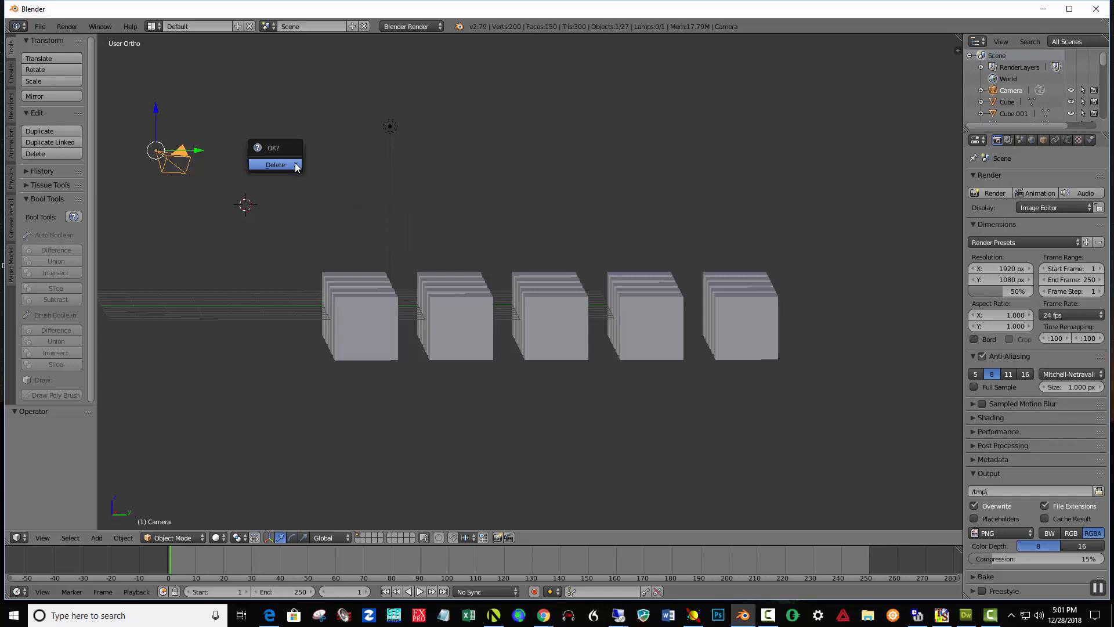
click(275, 165)
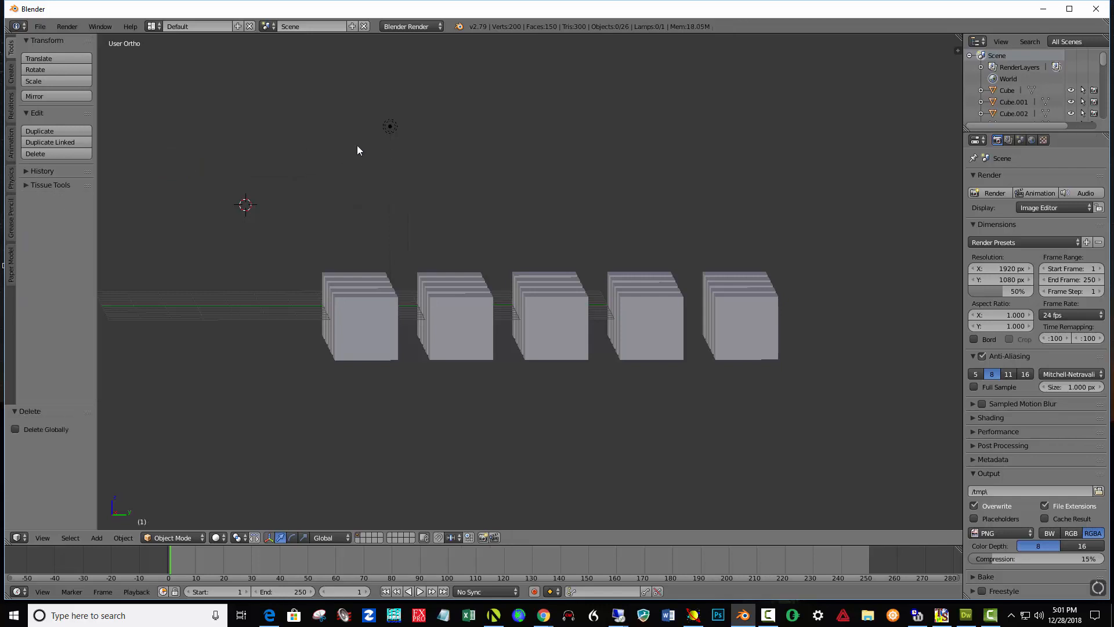
Select the lamp above the cubes and delete it from the scene.
right_click(390, 126)
key(x)
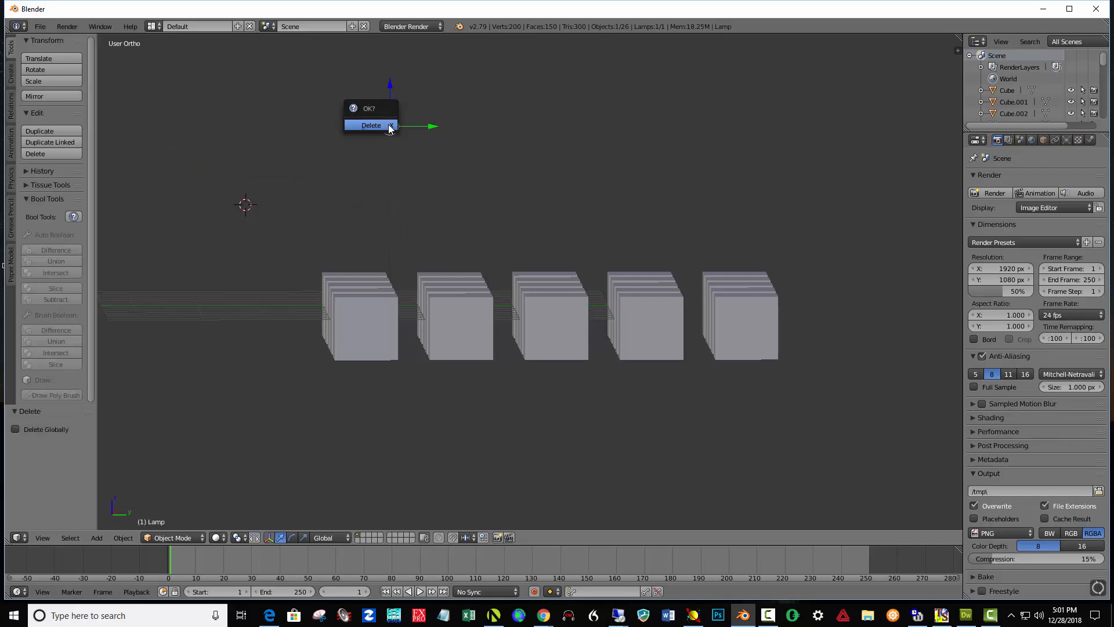
click(389, 126)
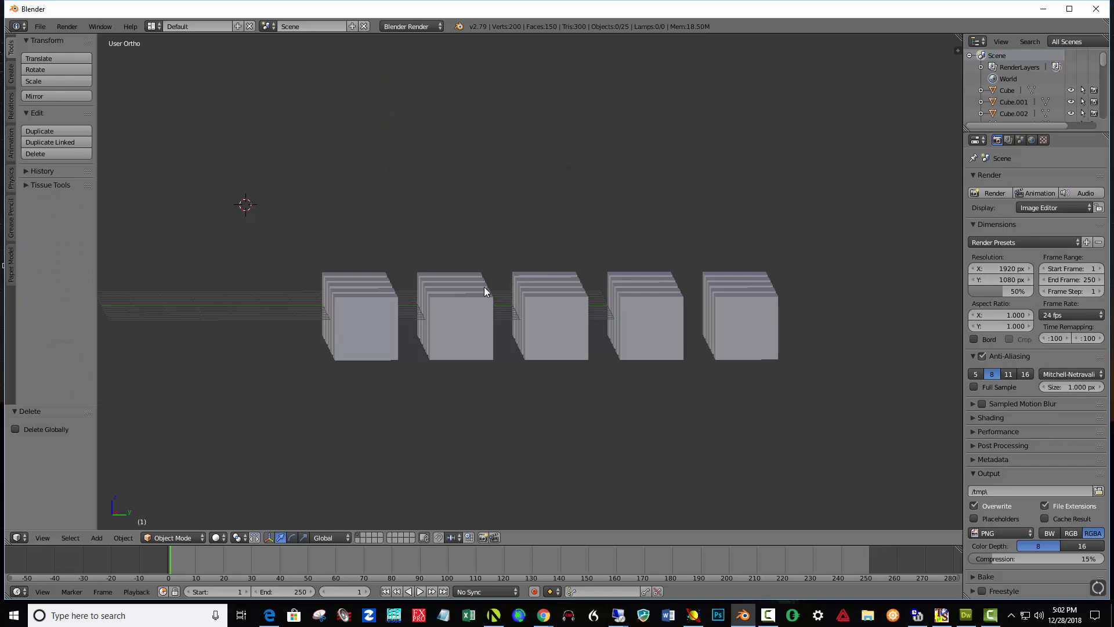
Select the whole layer of cubes and, in right orthographic view, duplicate it about 3.05 units up along the Z axis.
key(a)
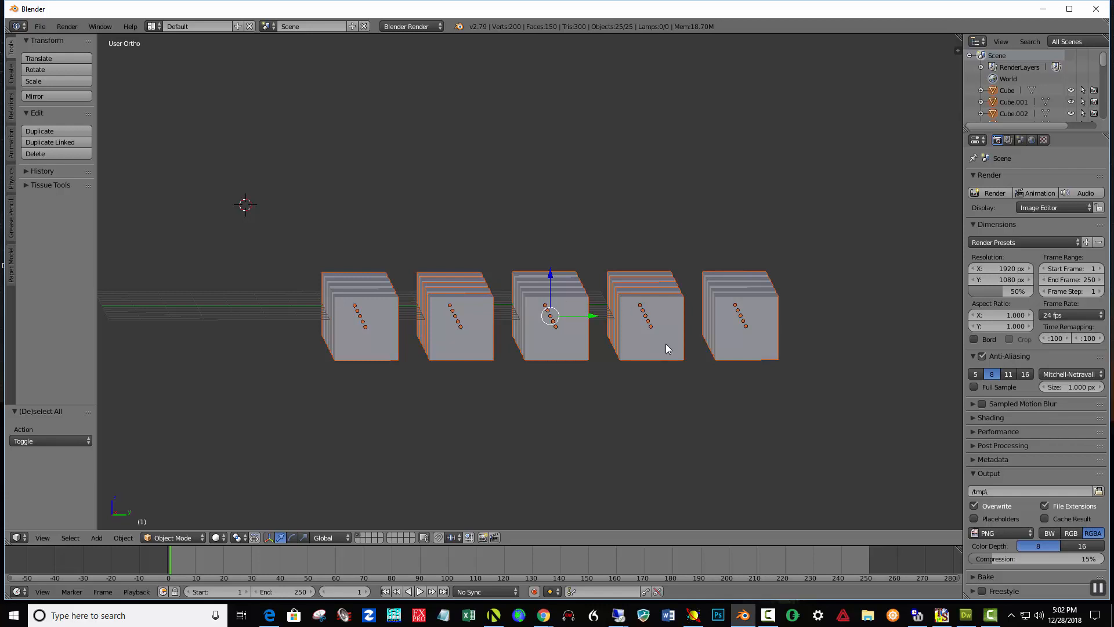
key(KP_3)
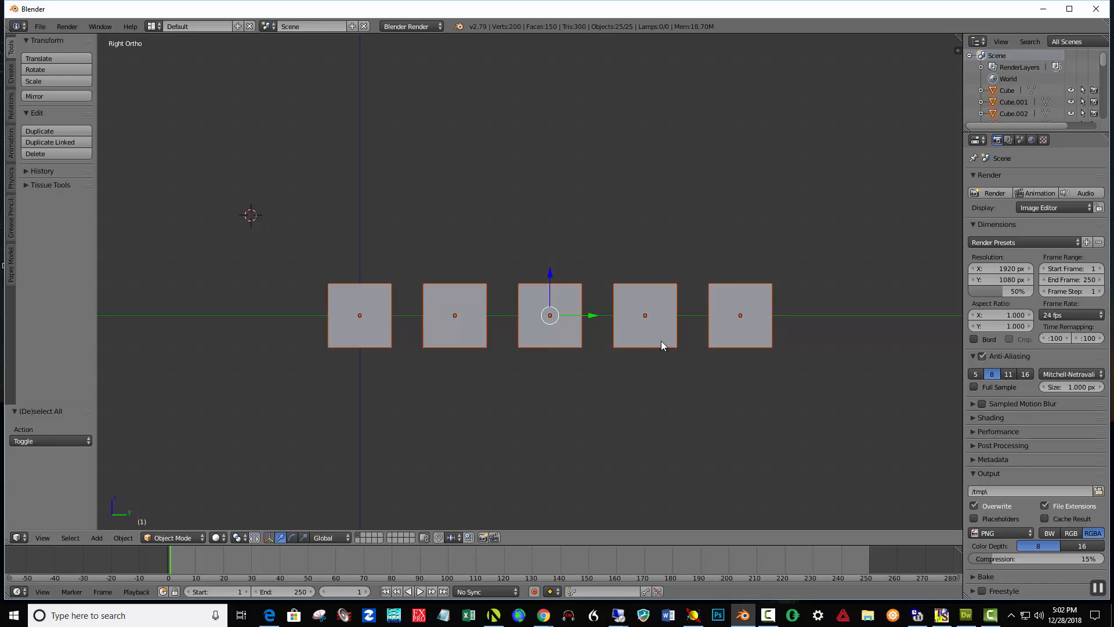
key(shift+d)
key(z)
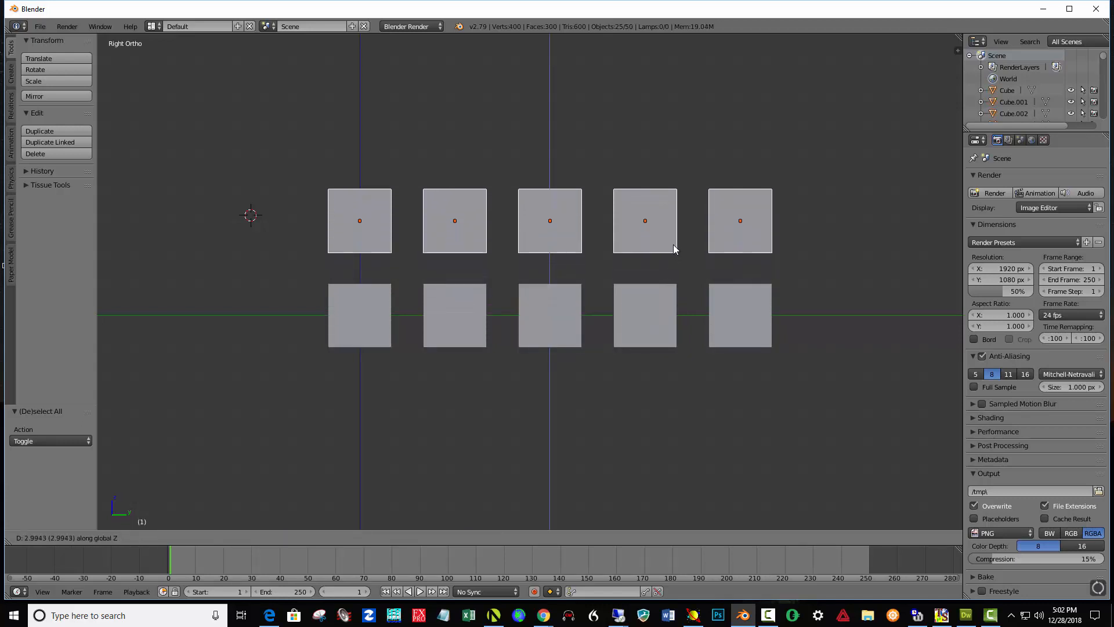
click(673, 245)
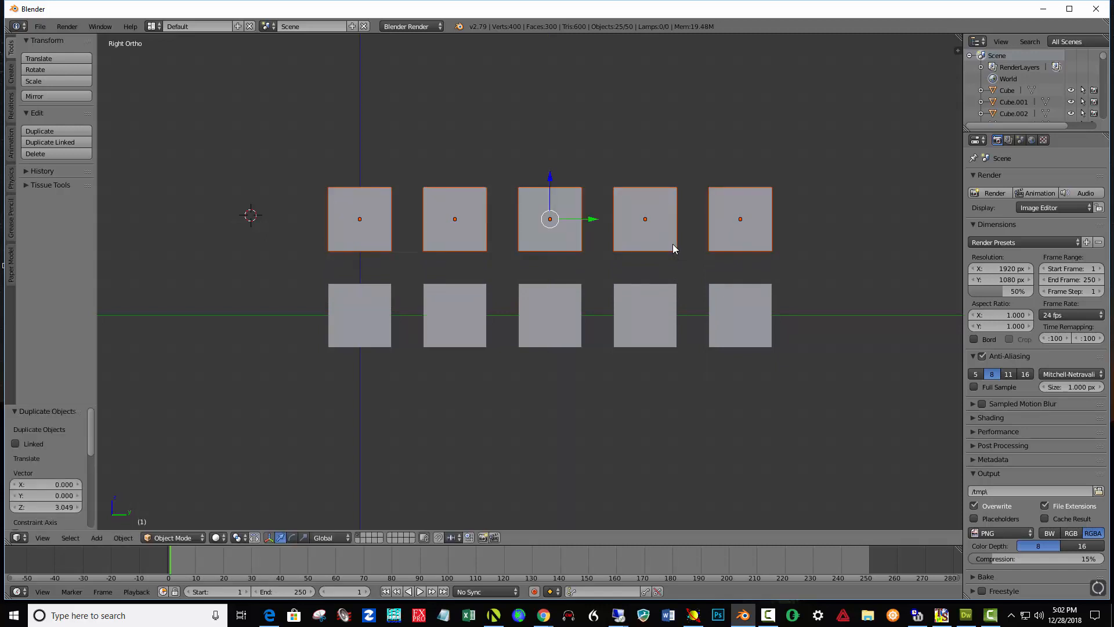
Repeat the layer duplication three times to complete a five-by-five-by-five block of cubes.
key(shift+r)
key(shift+r)
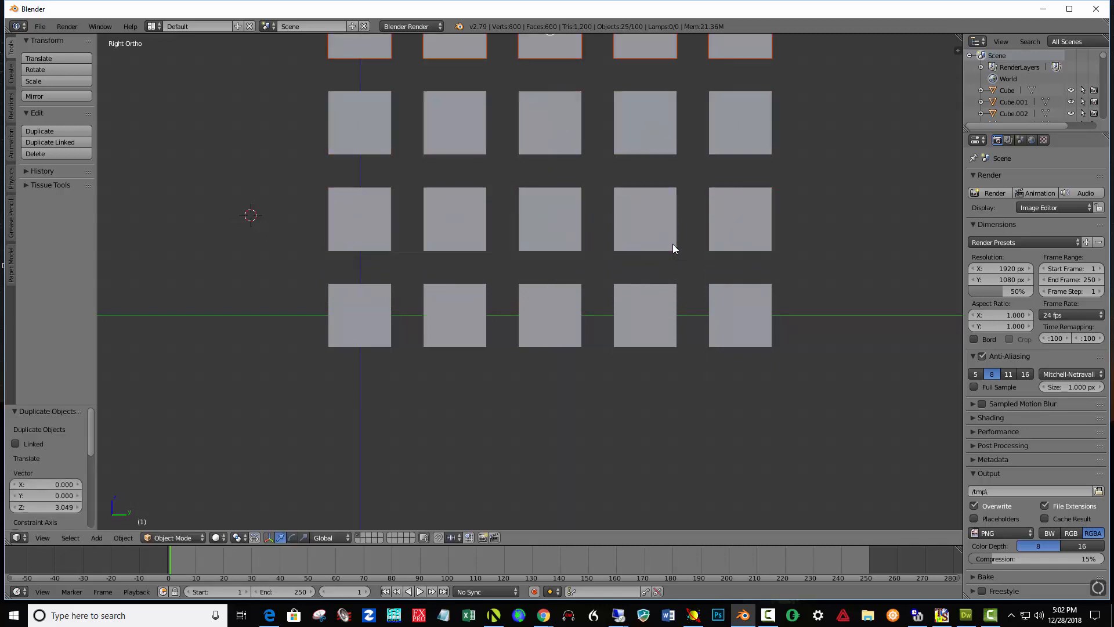
key(shift+r)
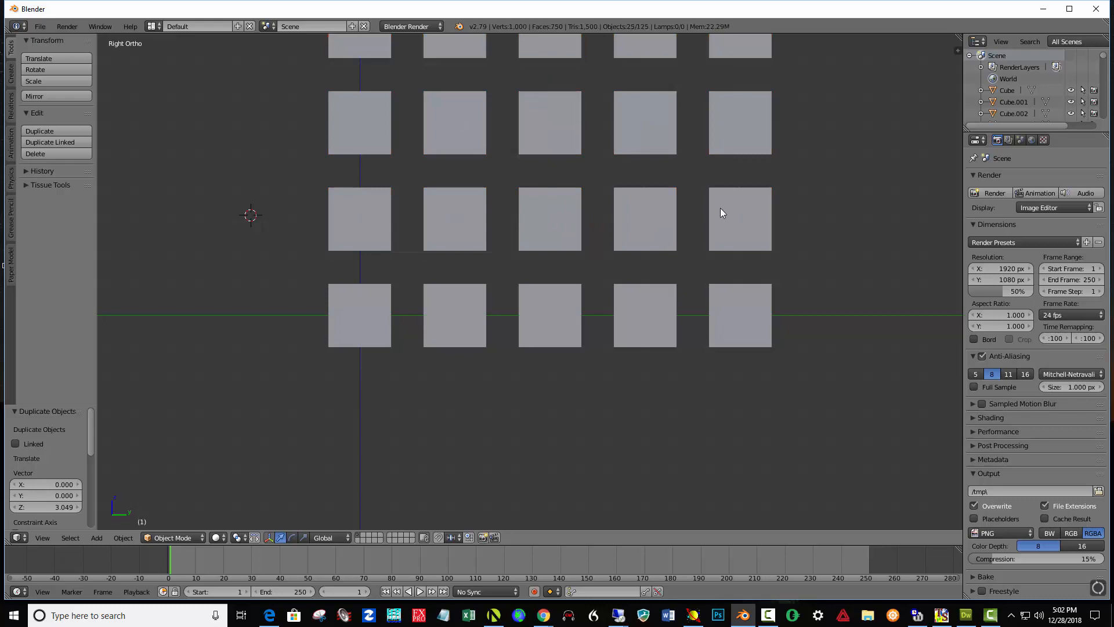
scroll(720, 207, down, 2)
scroll(719, 207, down, 1)
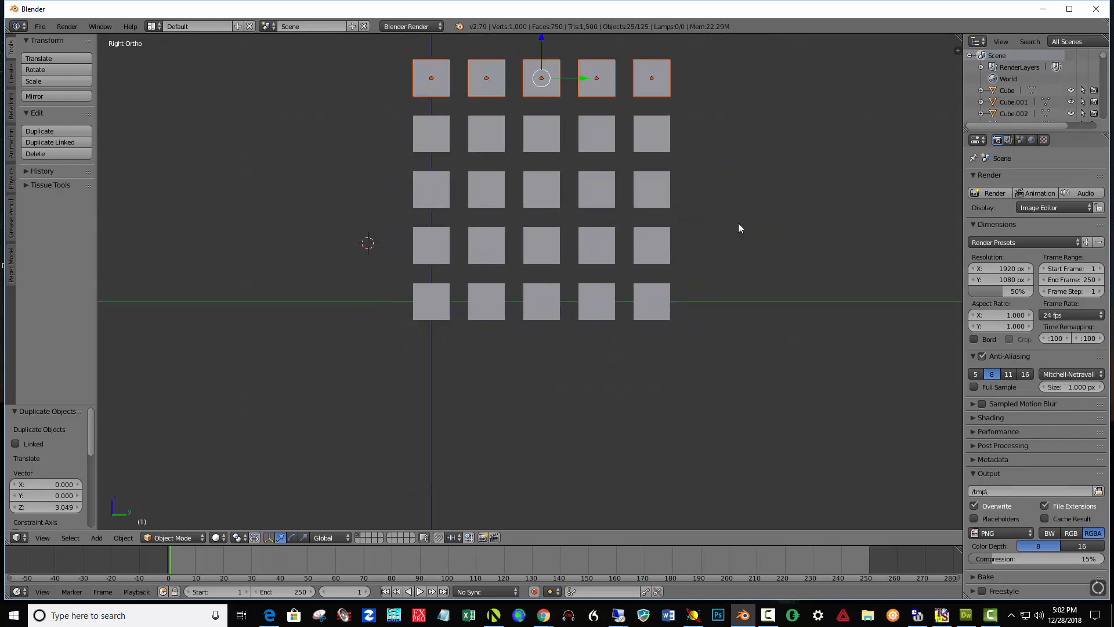
middle_drag(738, 224, 671, 268)
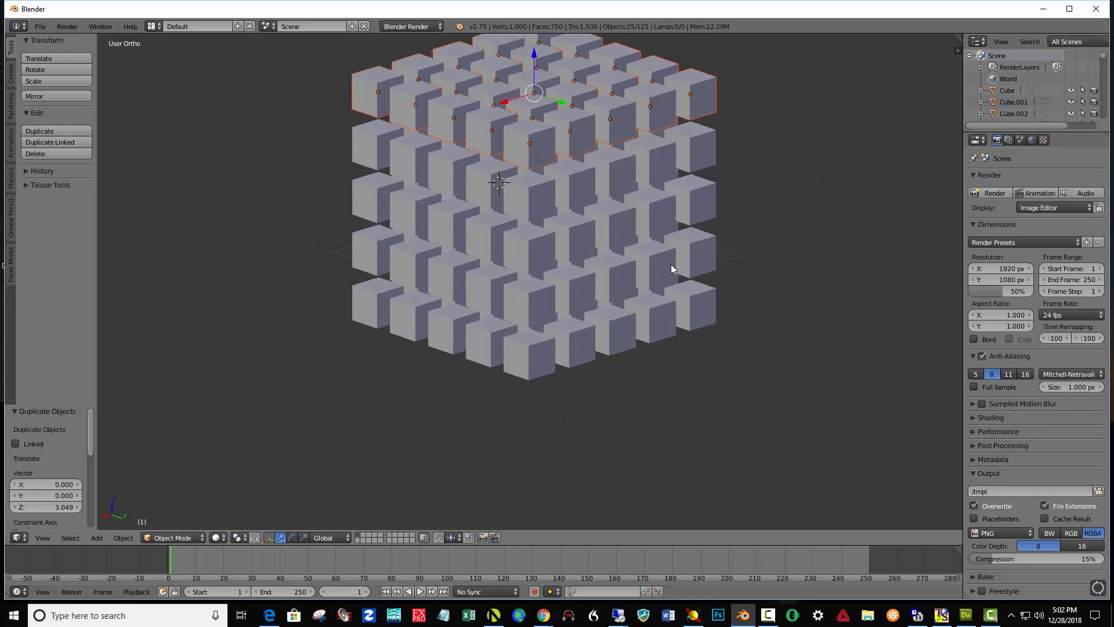
Make one cube in the lowest layer the active object, then select every cube in the block.
key(a)
key(a)
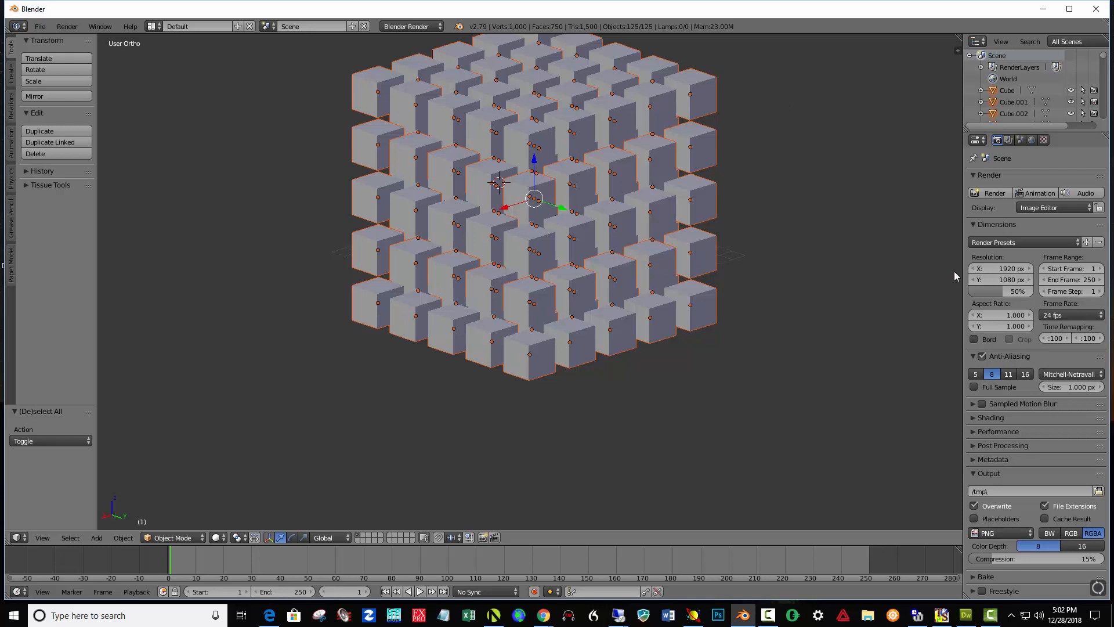
key(a)
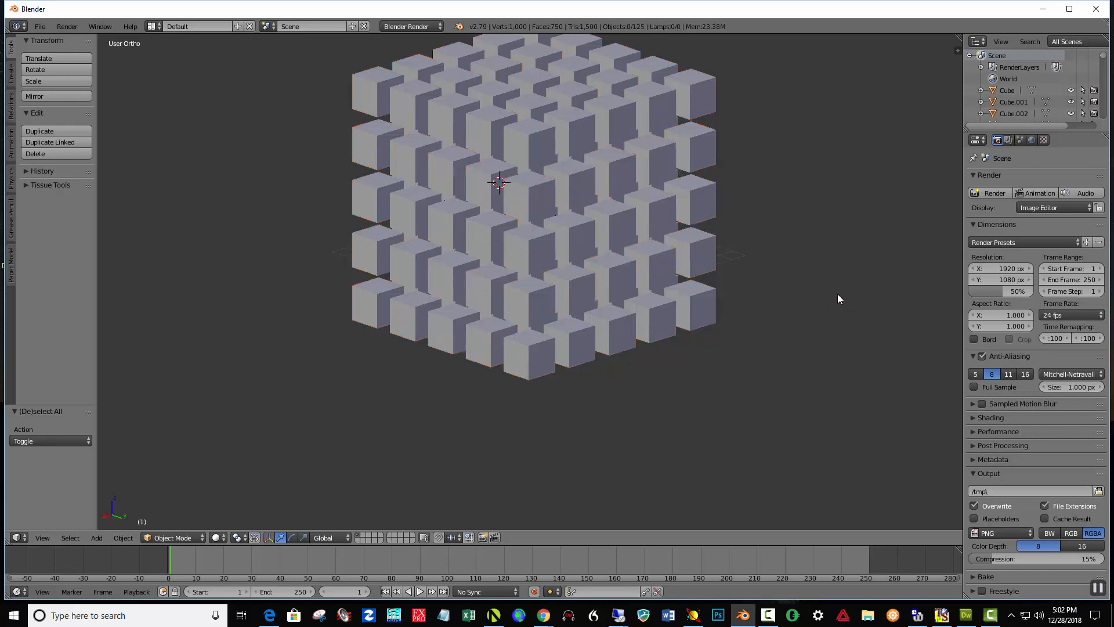
right_click(626, 332)
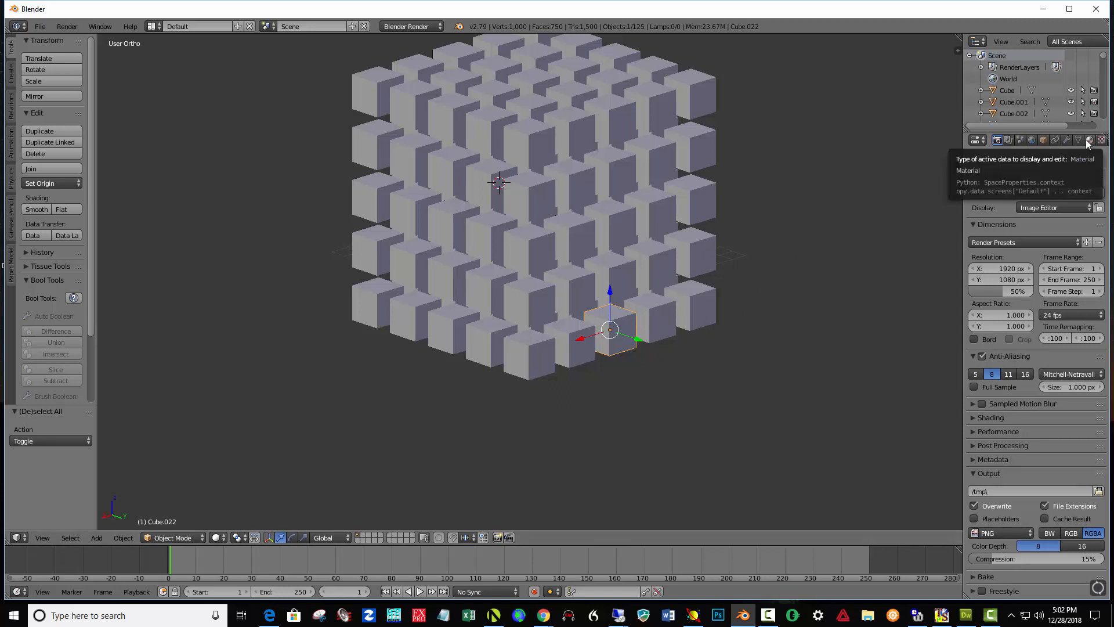
key(a)
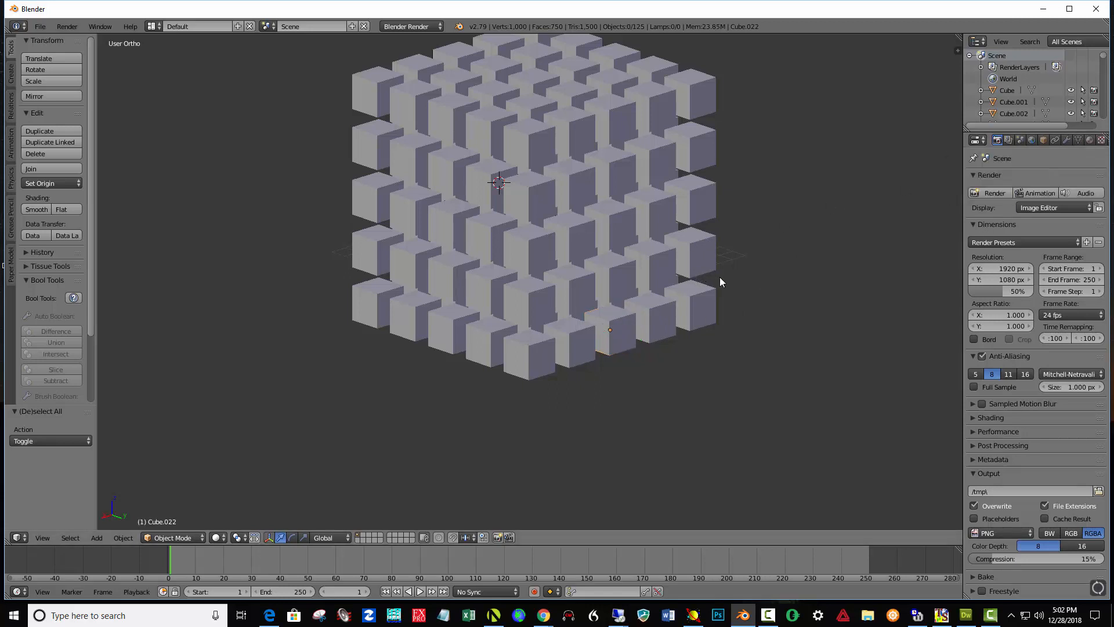
key(a)
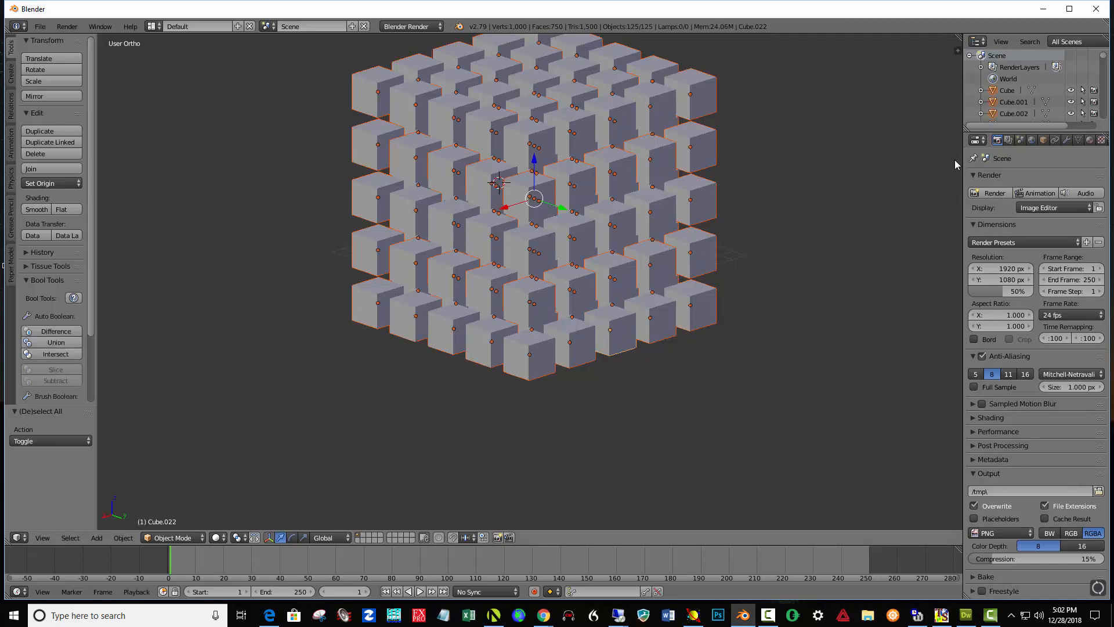
Display the material settings of the selected cubes and switch the render engine to Cycles Render.
click(1091, 144)
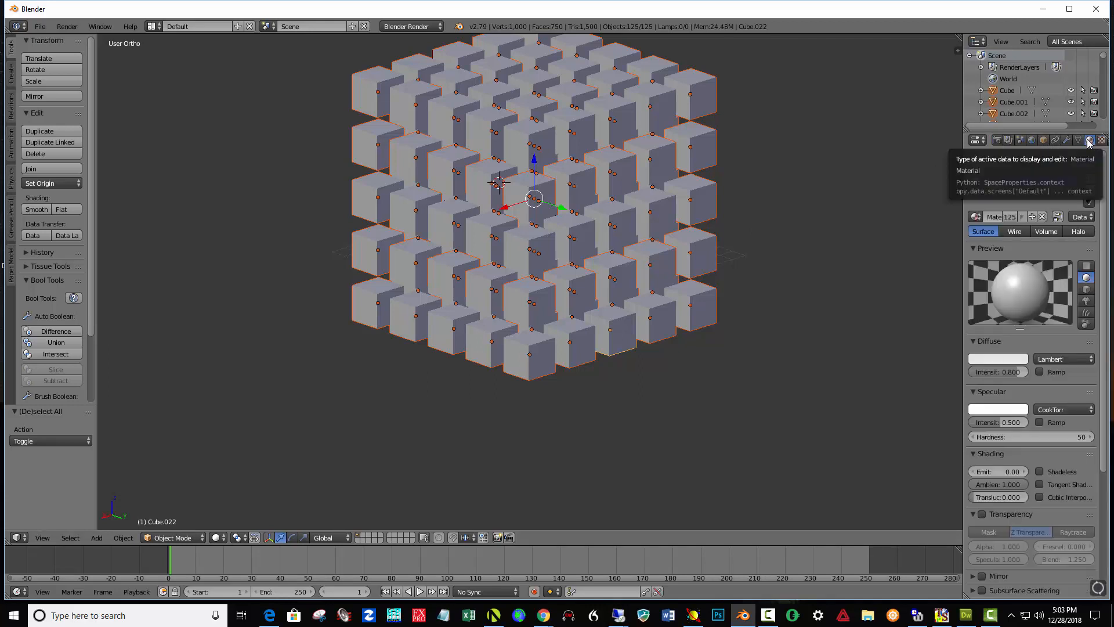
click(426, 28)
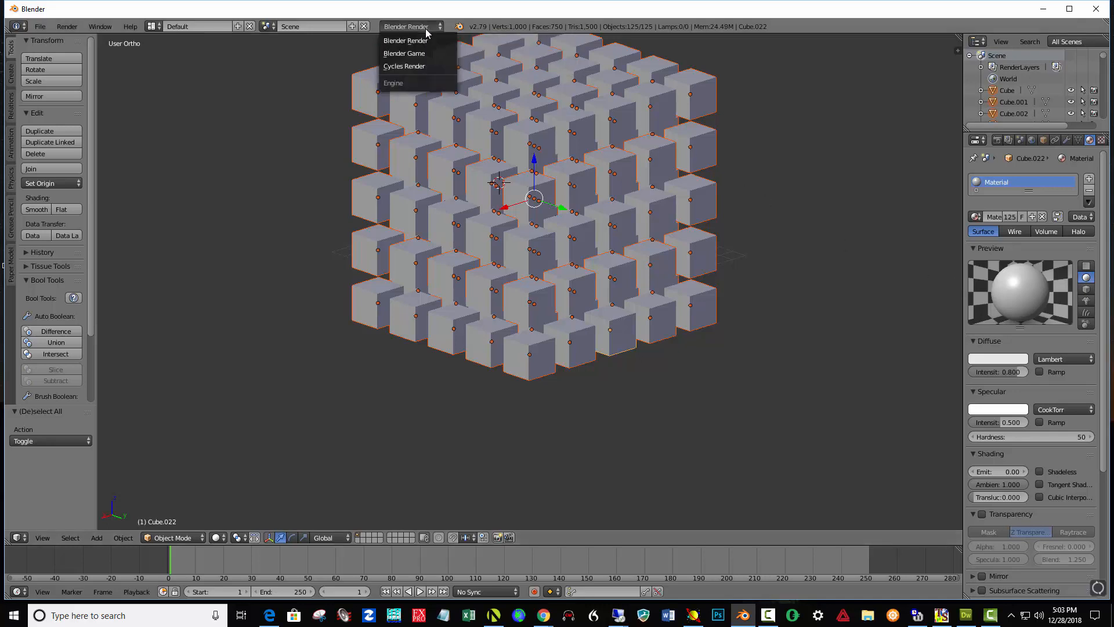
click(422, 67)
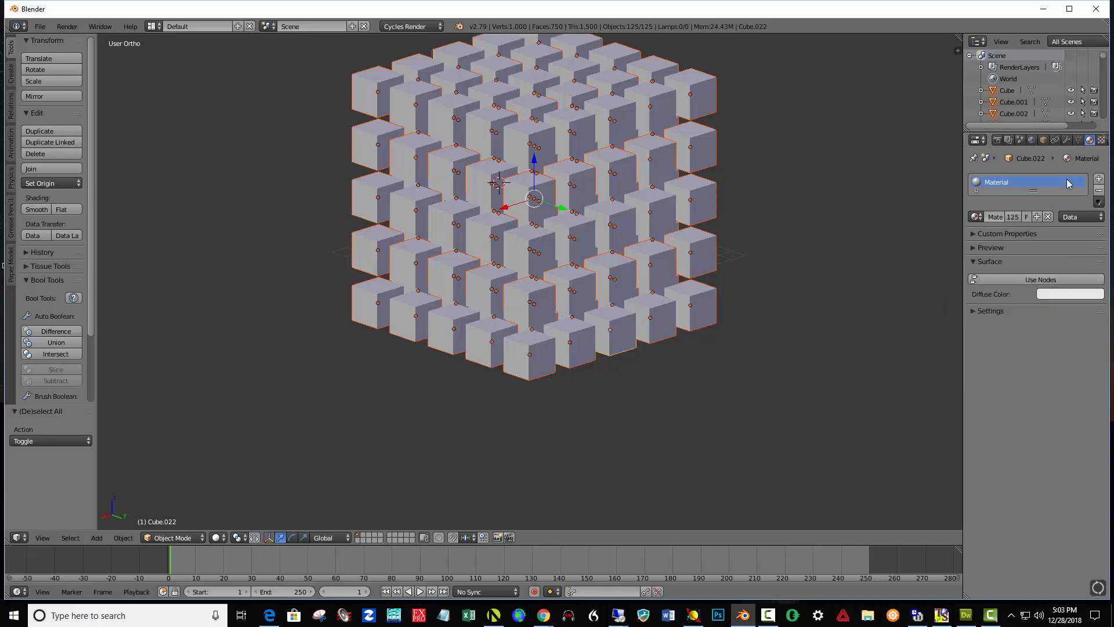
Enable nodes for the cubes' shared material and set its surface shader to Glass BSDF, keeping a white colour.
click(1054, 280)
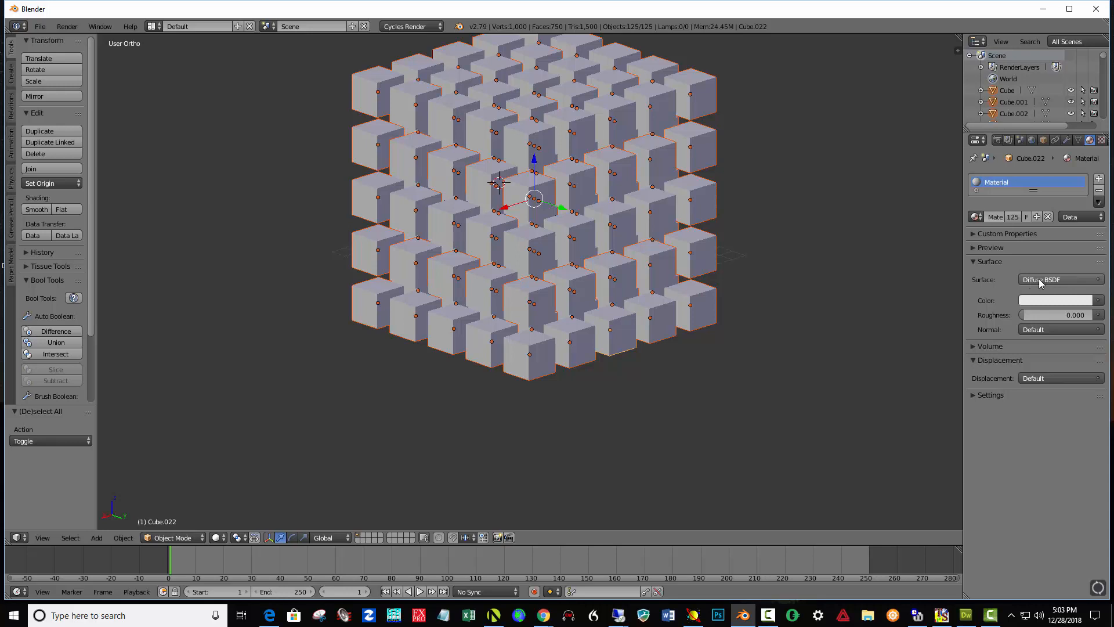
click(1040, 280)
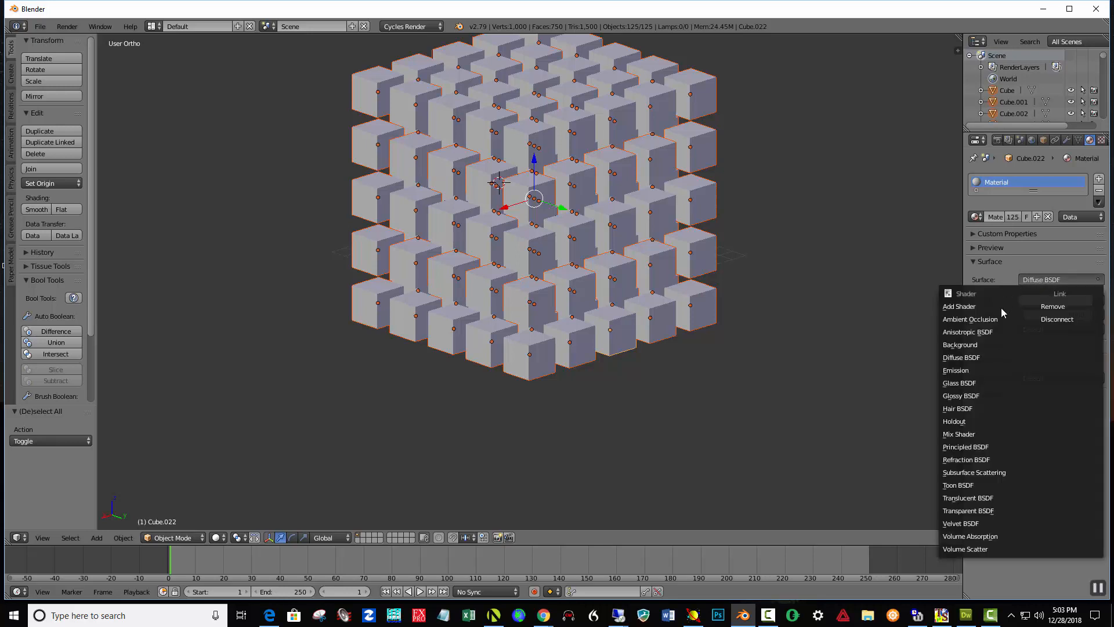
click(973, 381)
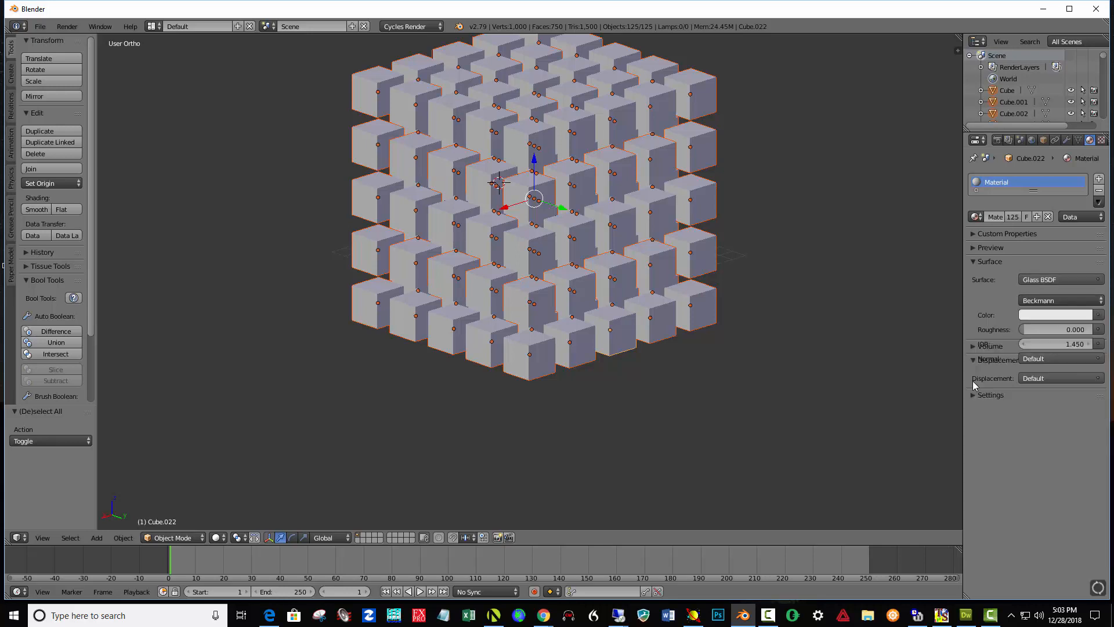
click(1047, 316)
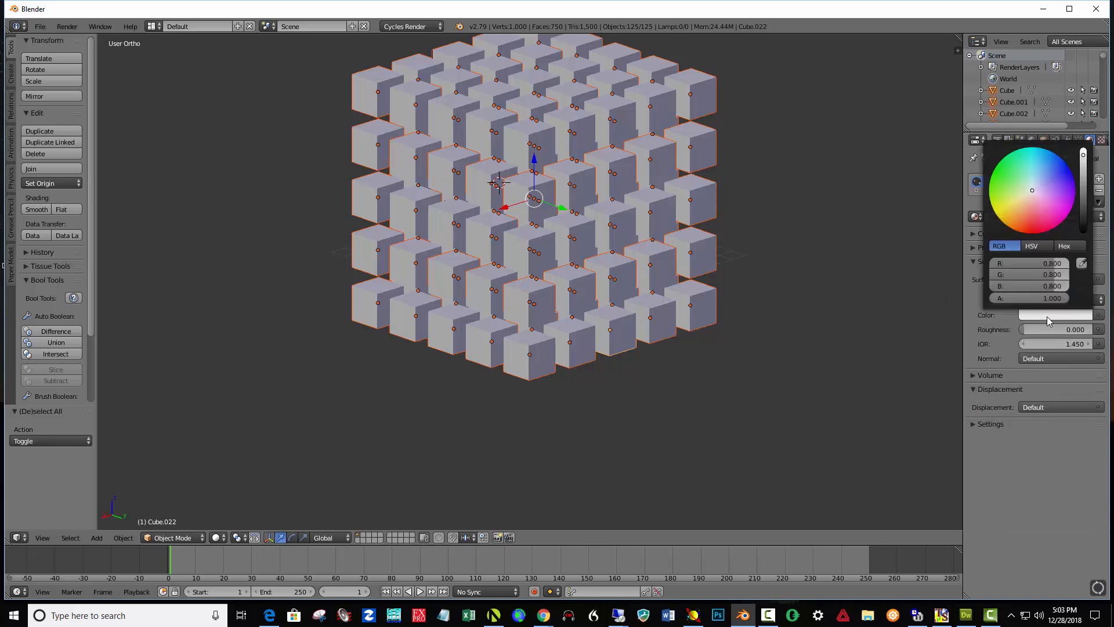
click(1031, 190)
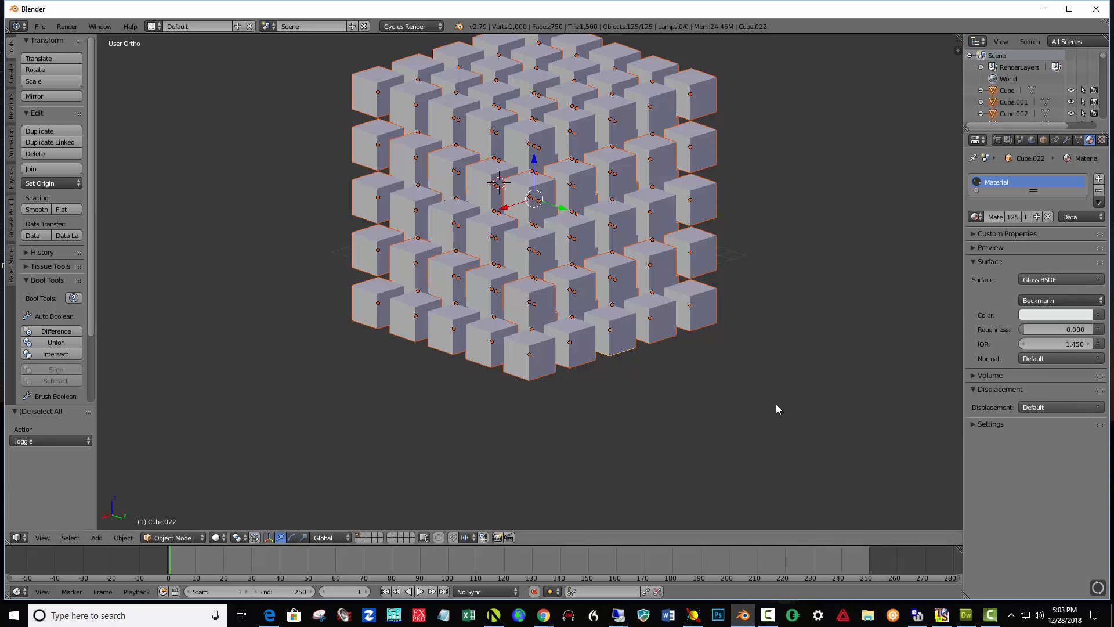
Deselect the cubes and, in front orthographic view, add a plane at the 3D cursor placed just beneath the bottom row's middle cube.
key(a)
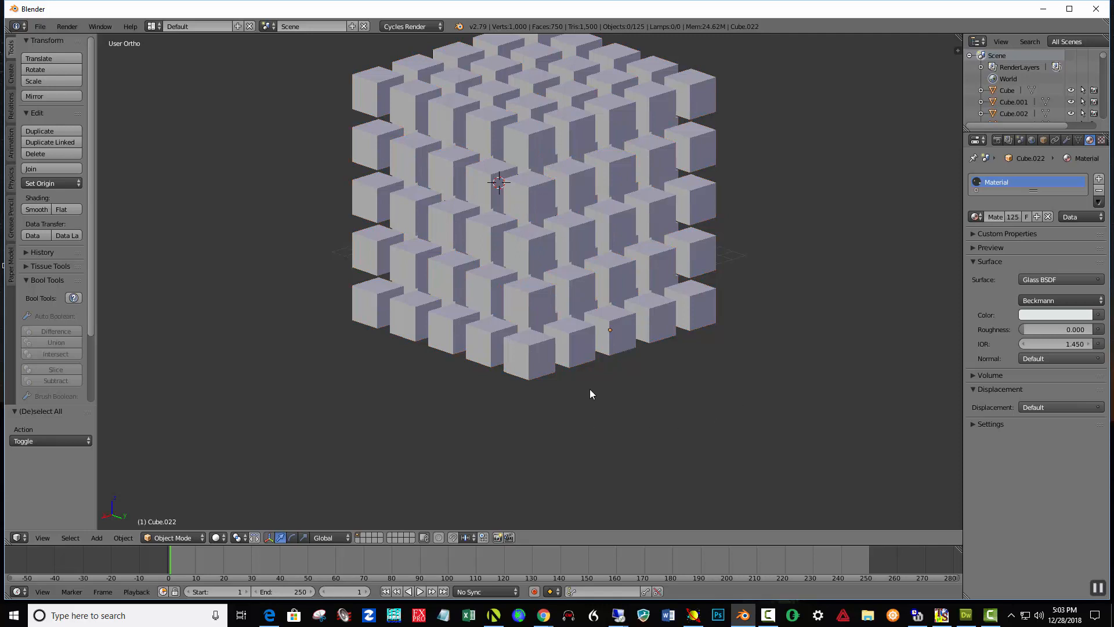
key(KP_1)
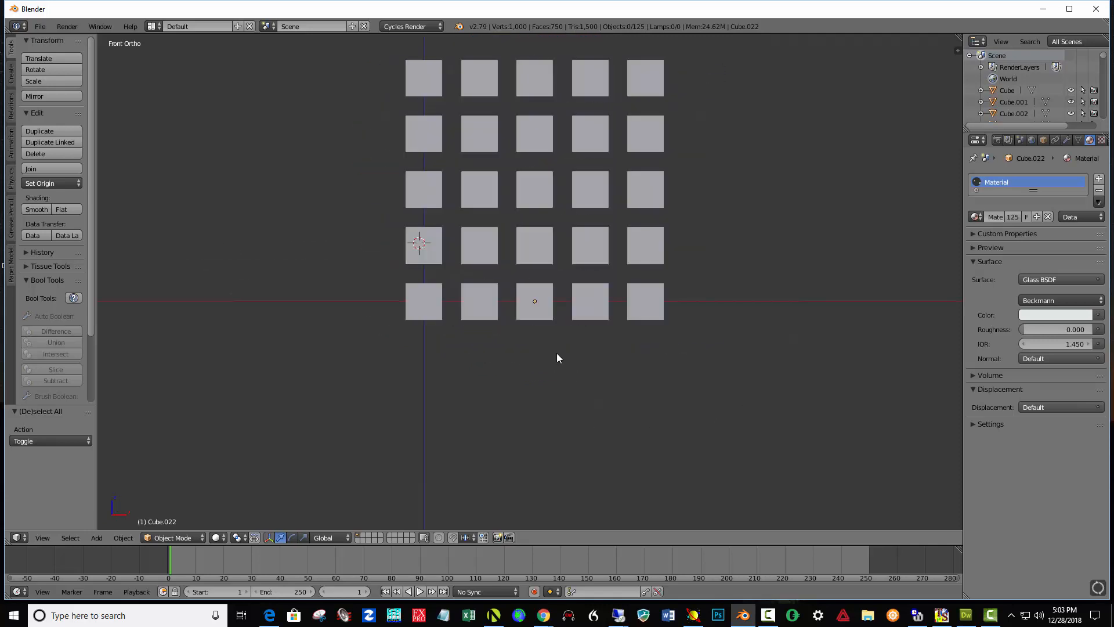
click(533, 322)
key(shift+a)
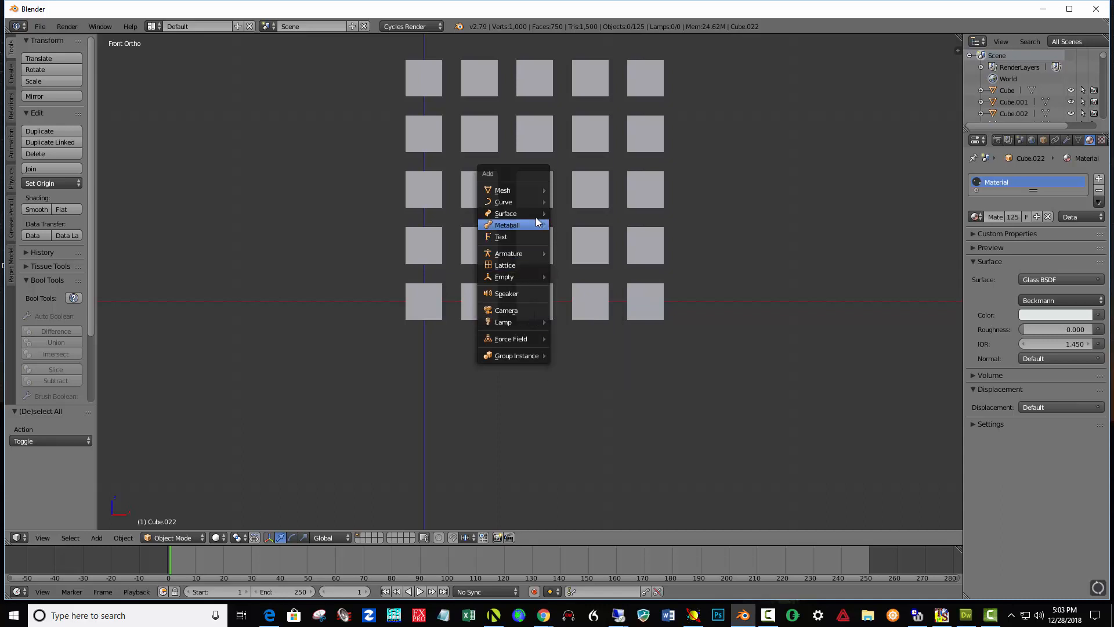
click(574, 190)
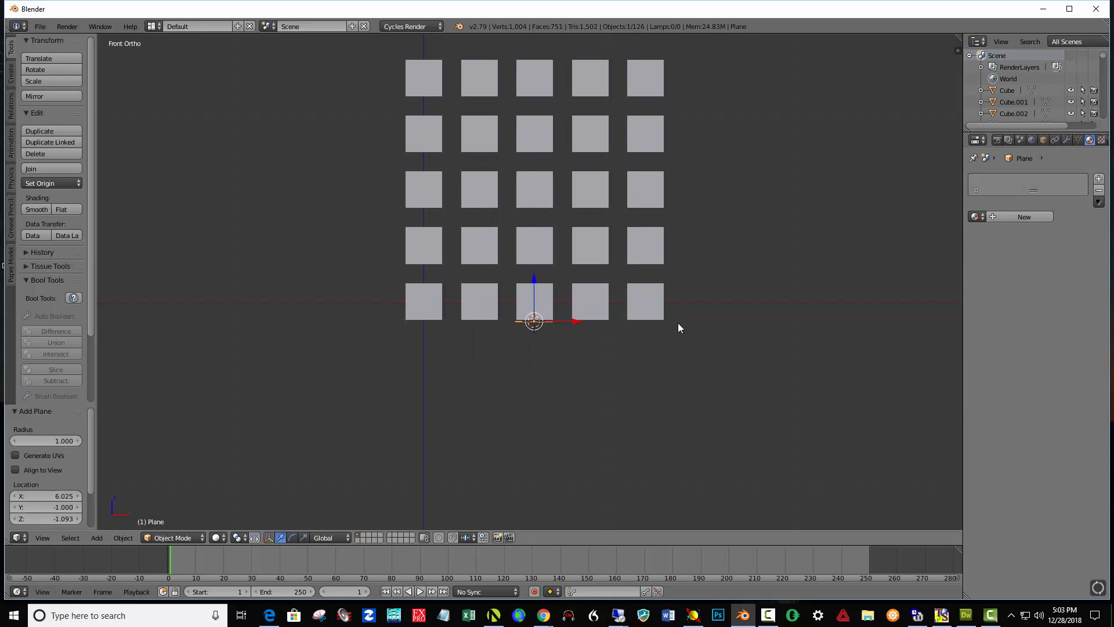
Scale the new plane by a factor of 20 to form a floor under the cube block.
key(s)
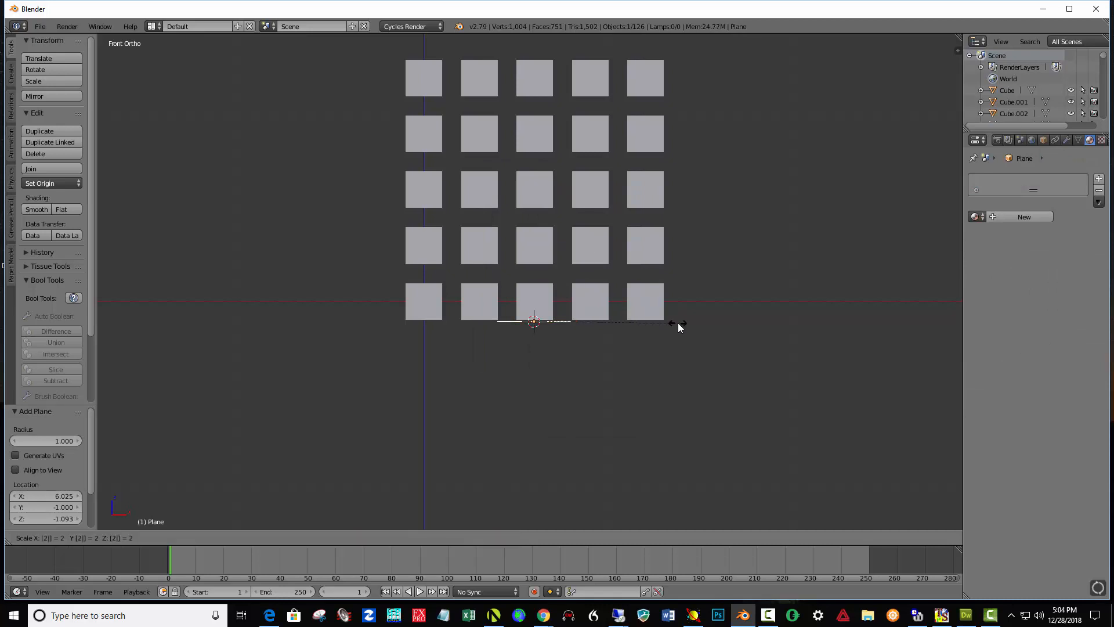
text(20)
key(Return)
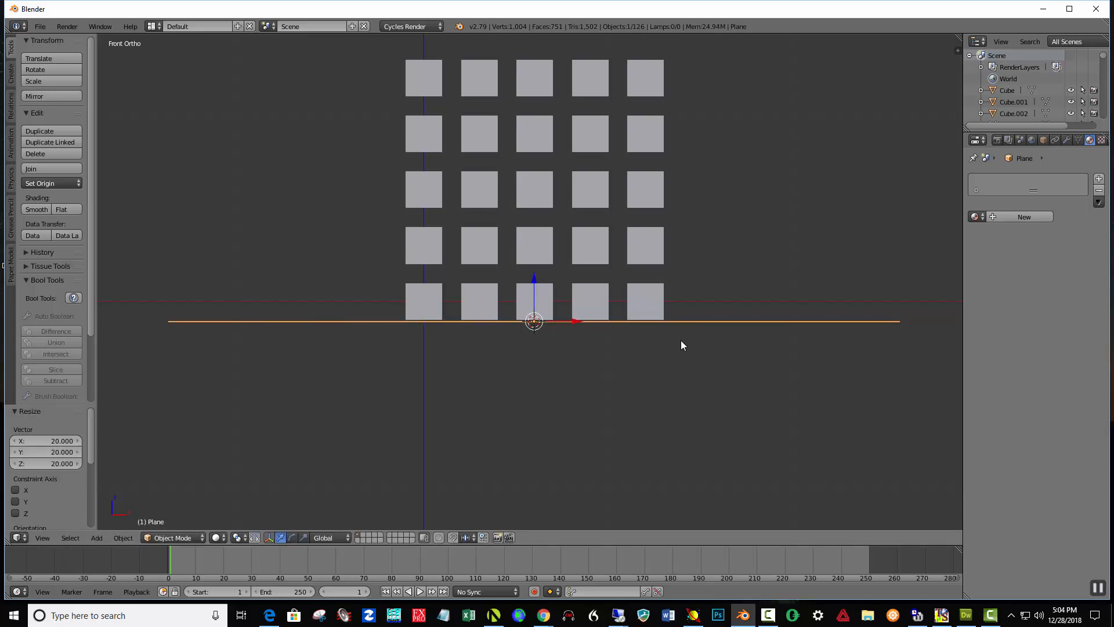
middle_drag(681, 340, 638, 378)
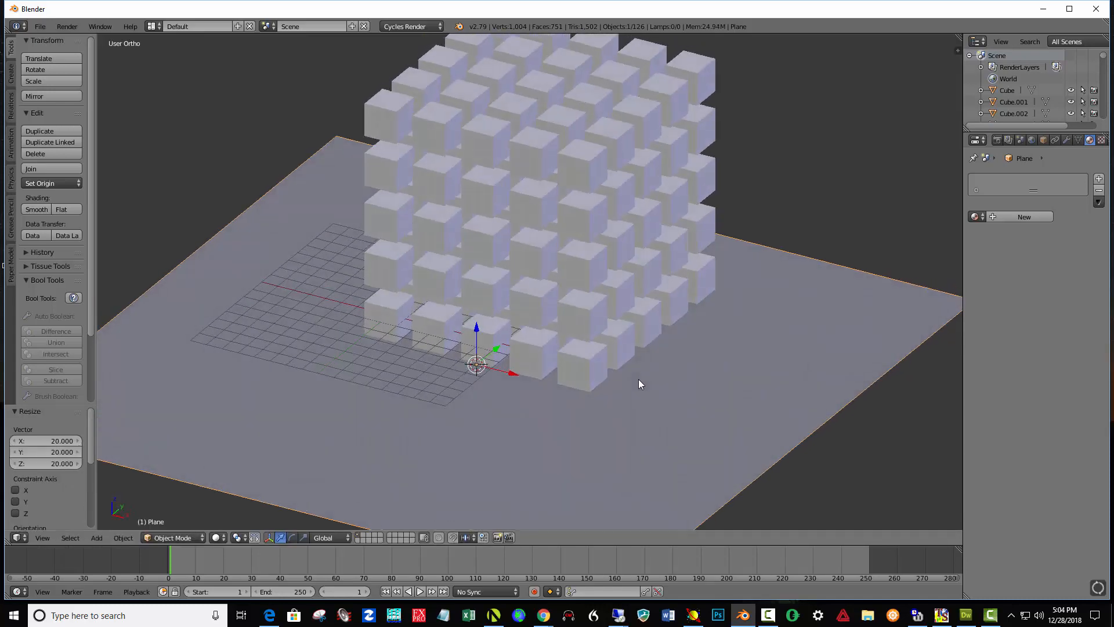
scroll(638, 379, down, 3)
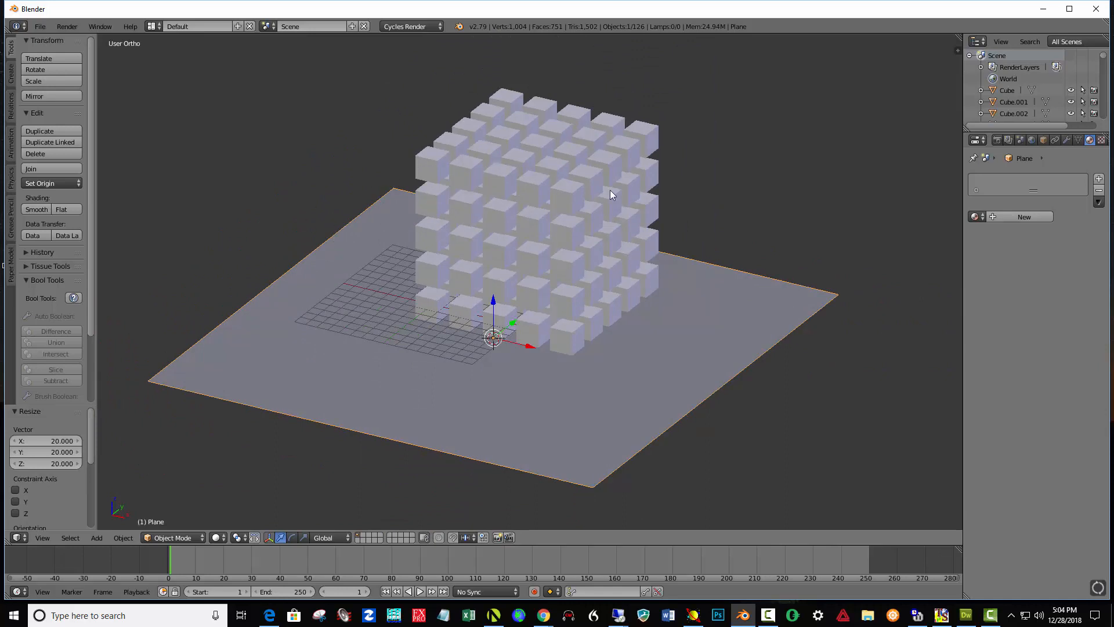
In Edit Mode, clear the floor plane's selection and use edge selection to select its two adjacent edges behind and beside the cubes.
click(200, 537)
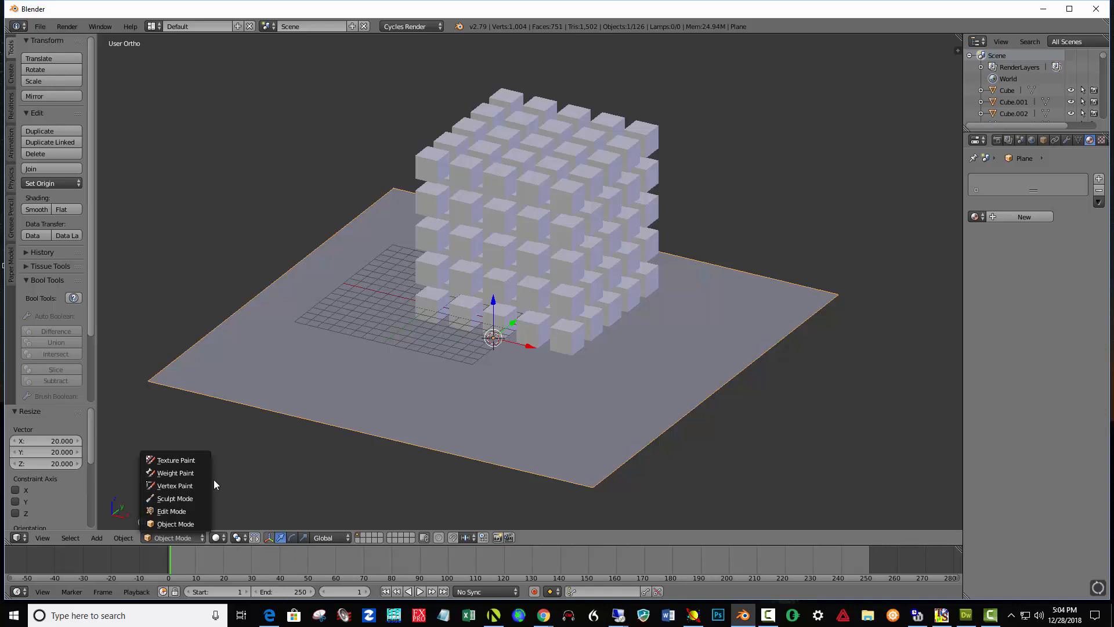
click(172, 511)
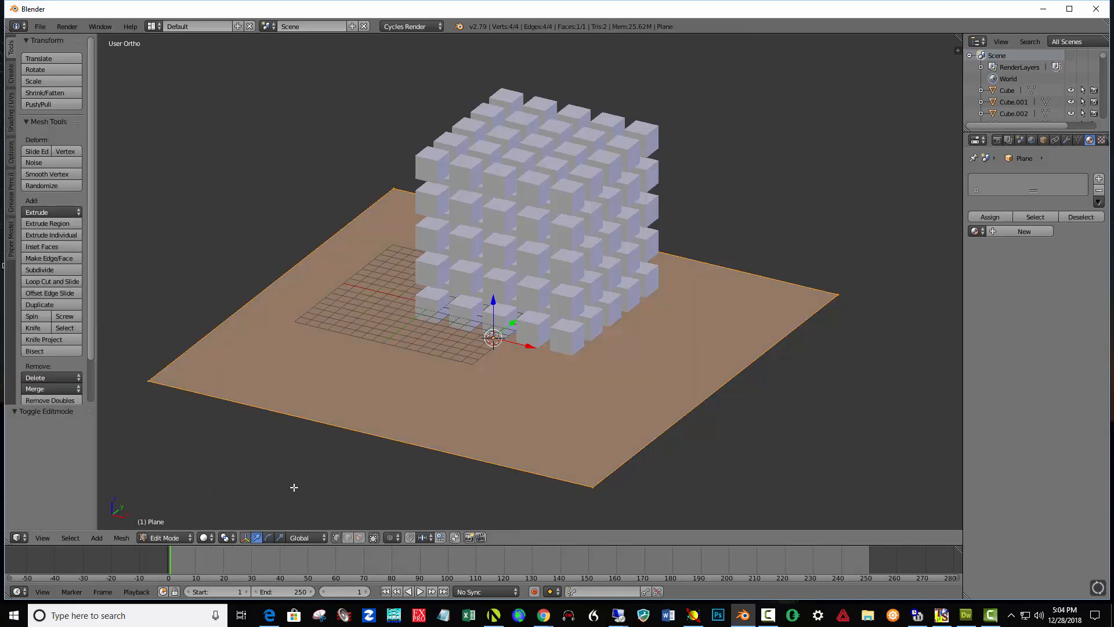
key(a)
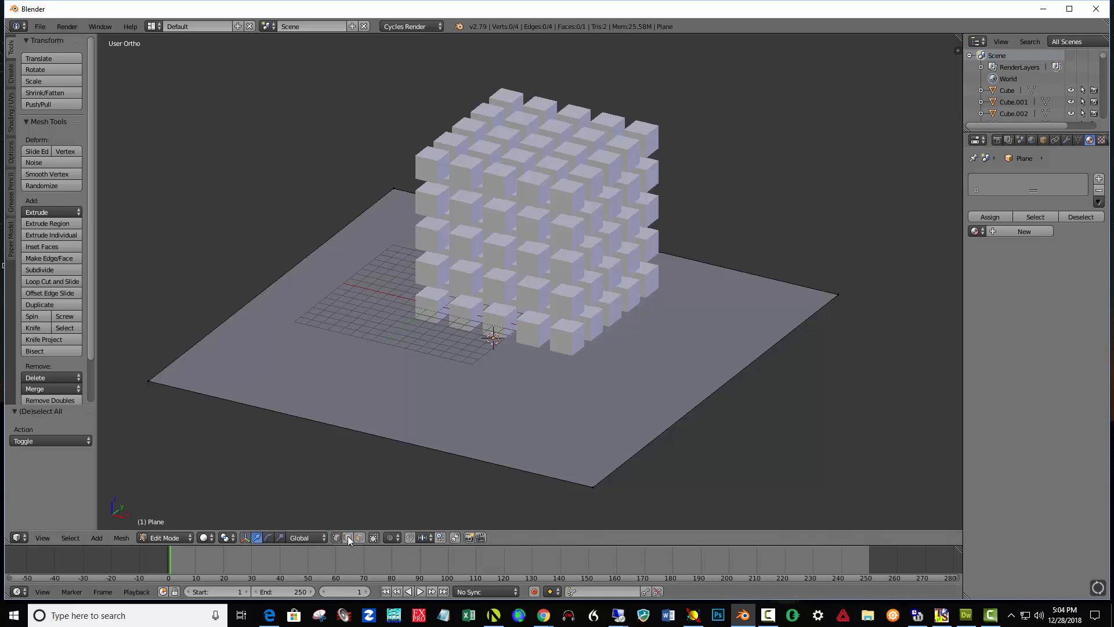
click(349, 537)
right_click(697, 262)
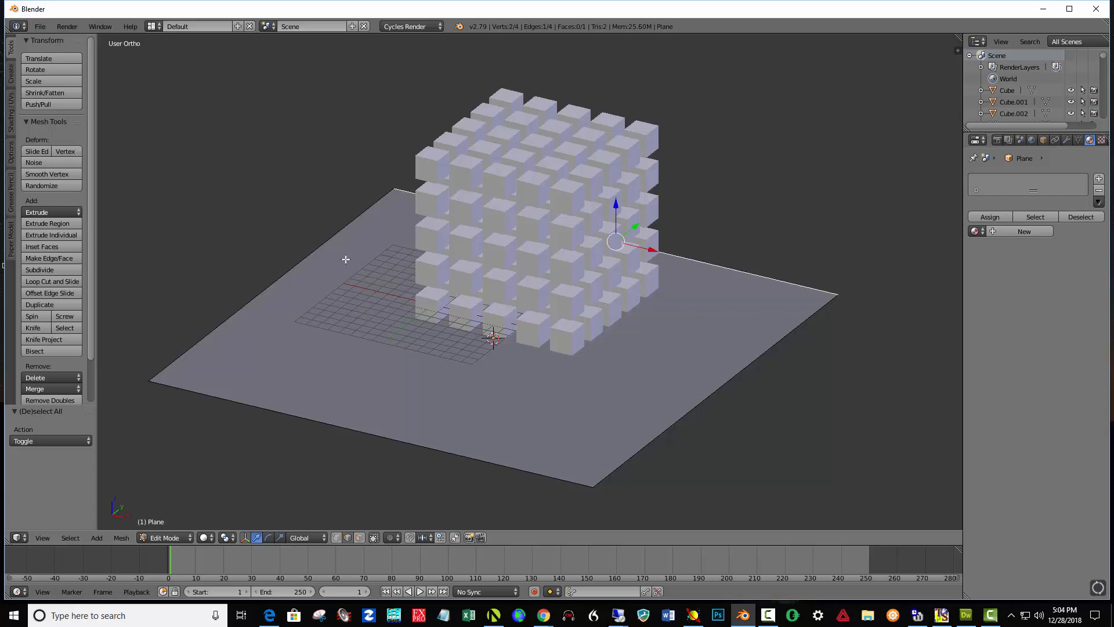
shift+right_click(316, 250)
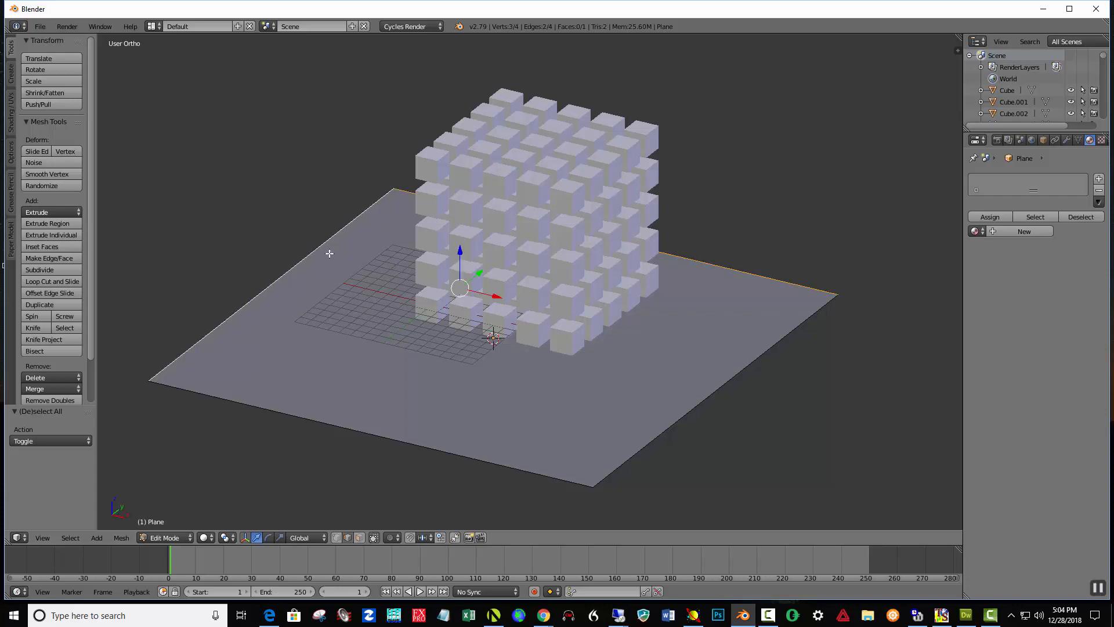
Extrude the two selected floor edges straight up along Z by about 33.5 units to form two walls.
scroll(330, 252, down, 2)
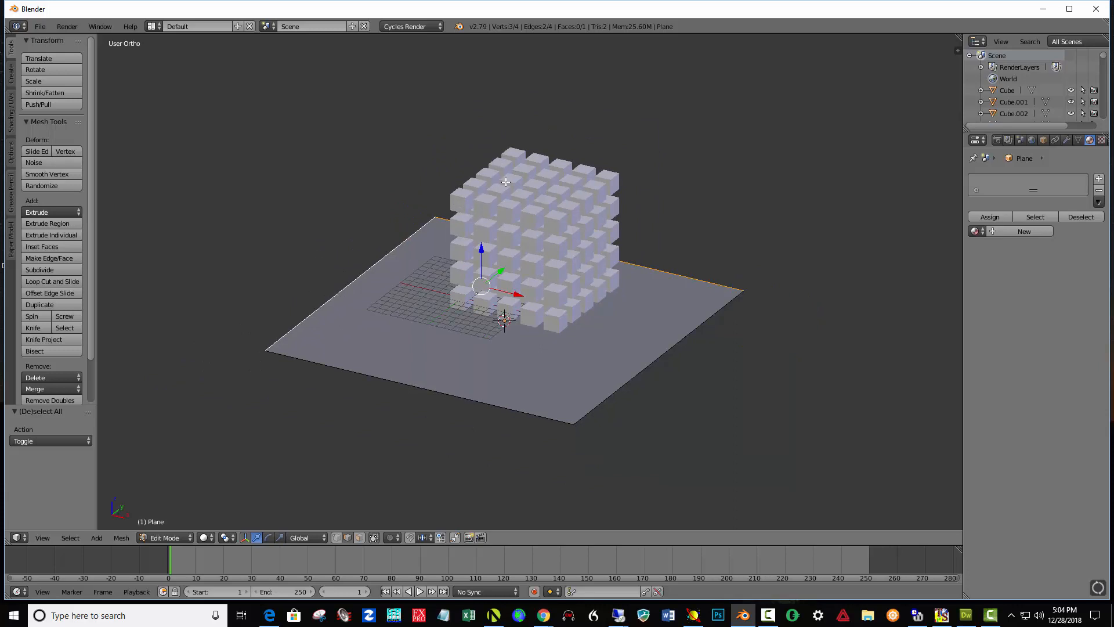
key(e)
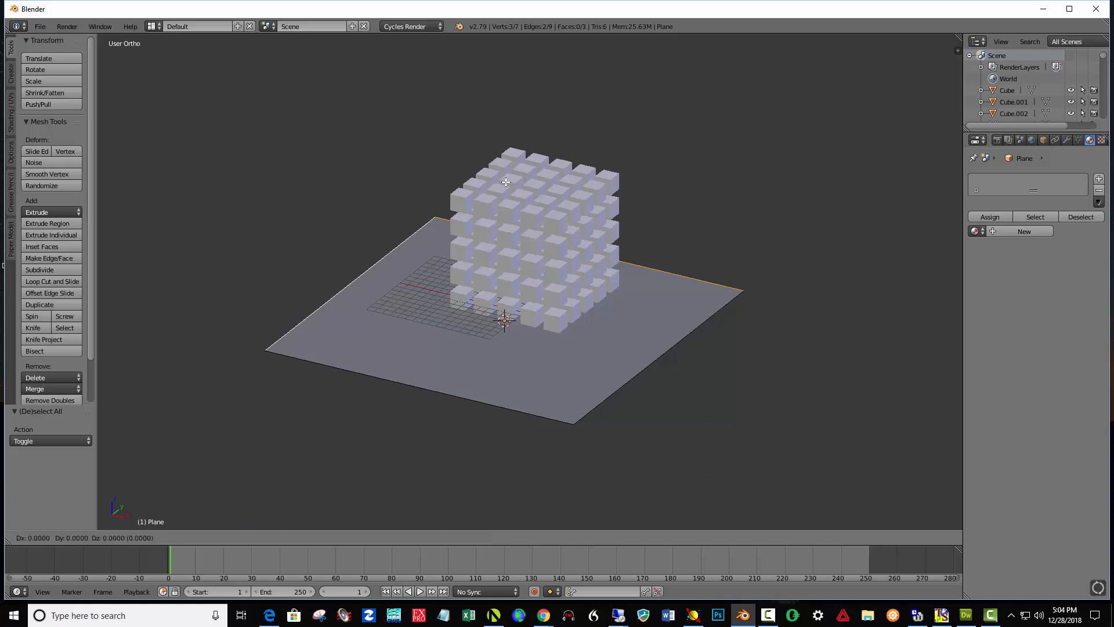
key(z)
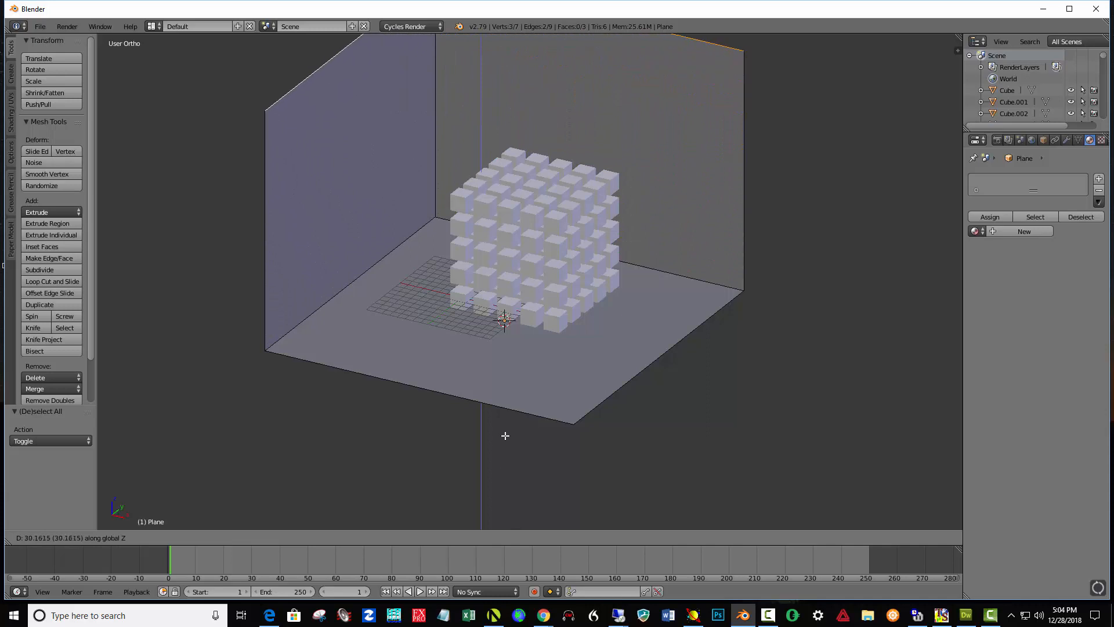
click(508, 408)
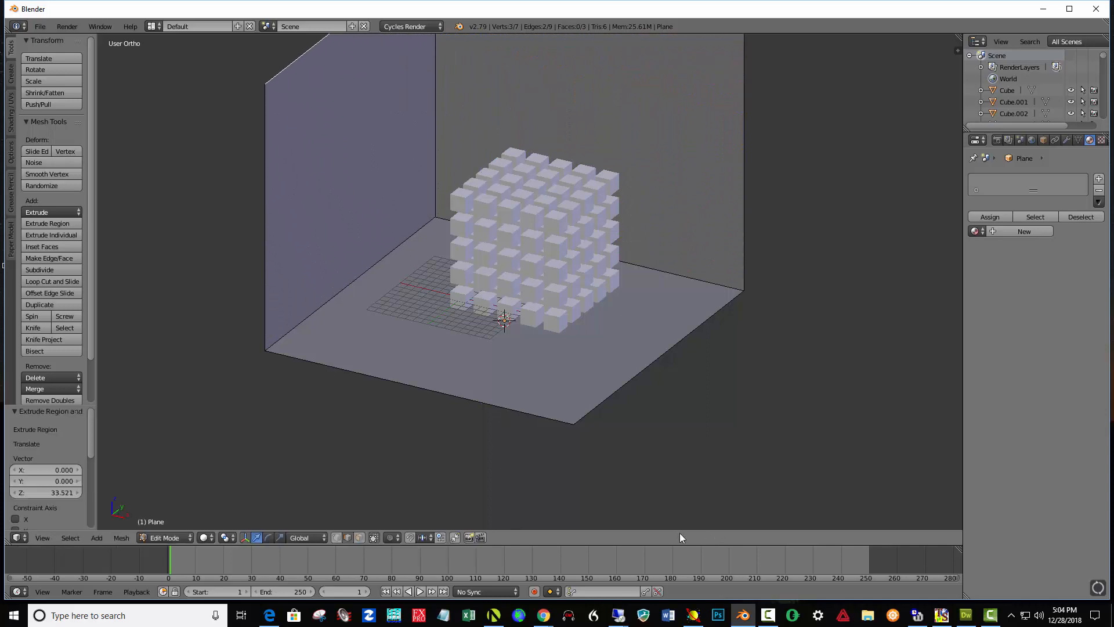
mouse_move(685, 476)
middle_down()
mouse_move(699, 428)
mouse_move(731, 437)
mouse_move(681, 445)
mouse_move(684, 465)
mouse_move(617, 495)
mouse_move(601, 517)
mouse_move(644, 472)
mouse_move(685, 457)
mouse_move(668, 487)
mouse_move(681, 475)
middle_up()
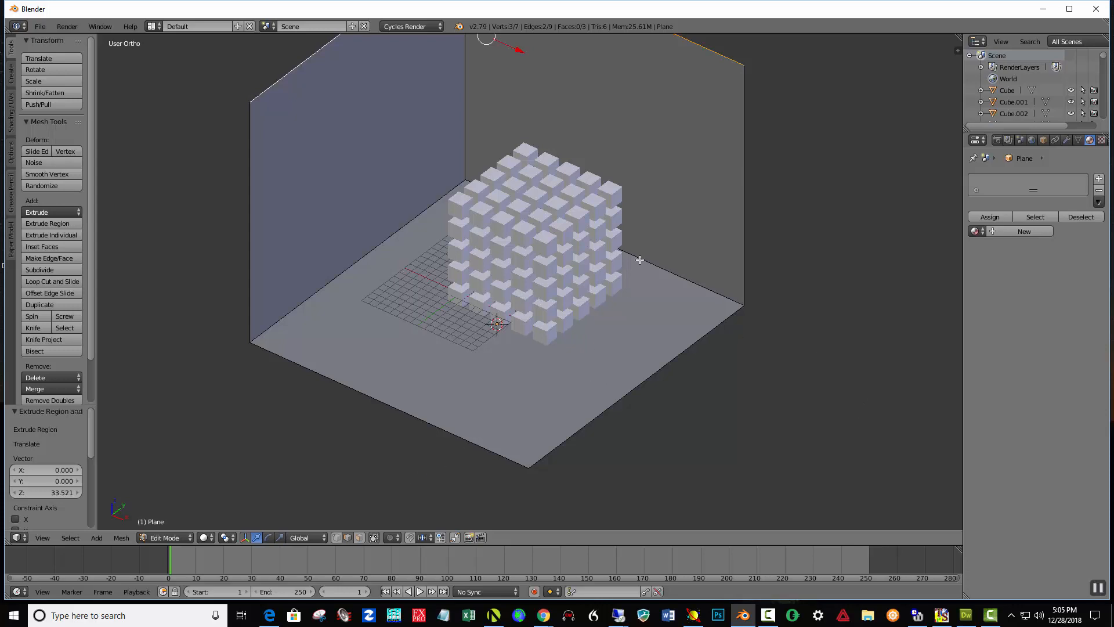
Place the 3D cursor inside the room, between the cube block and the side wall, using front and right orthographic views.
middle_drag(447, 368, 504, 317)
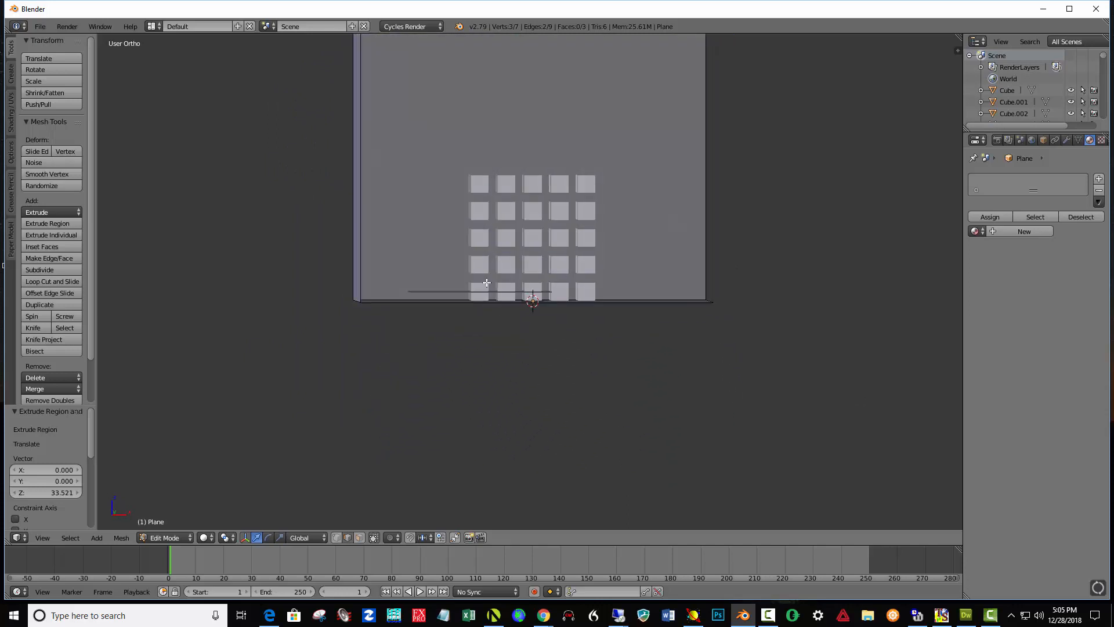
click(439, 219)
middle_drag(563, 227, 522, 260)
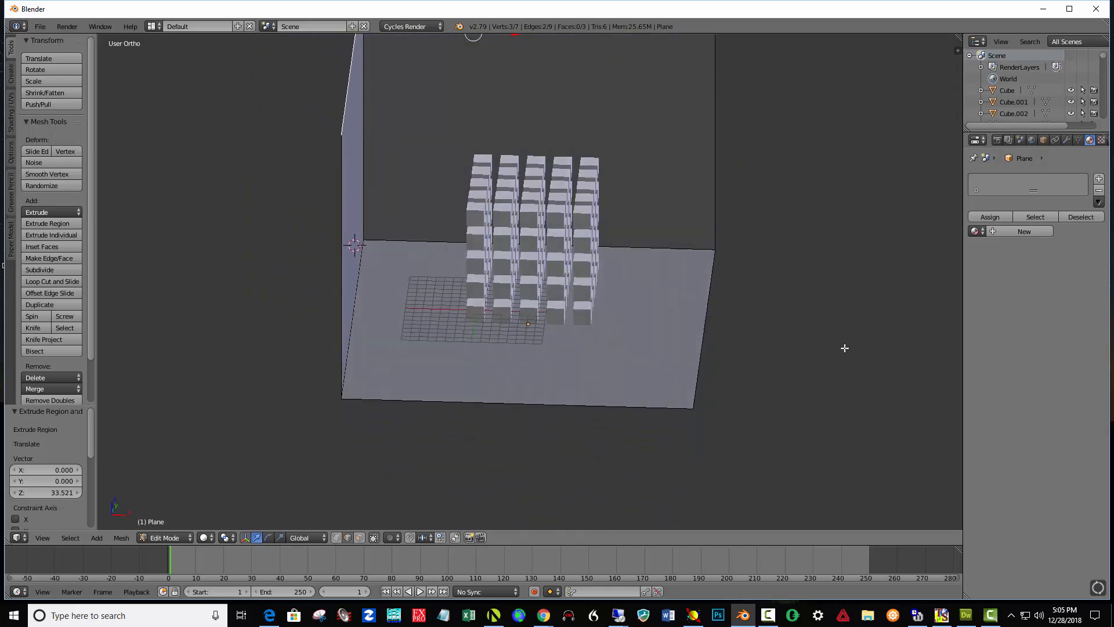
key(KP_1)
click(426, 228)
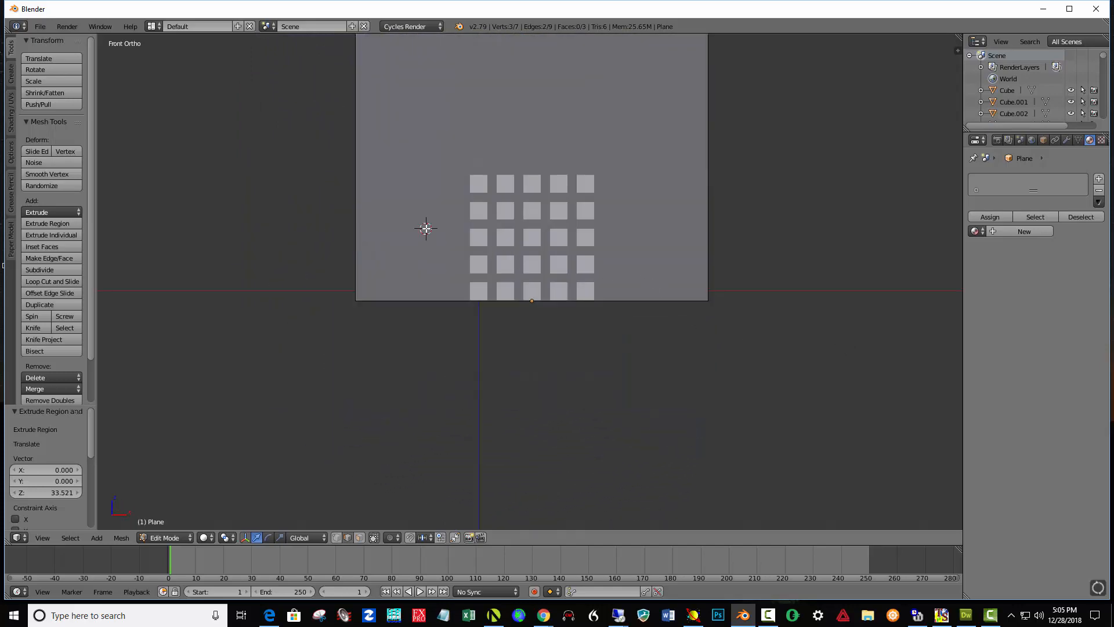
key(KP_3)
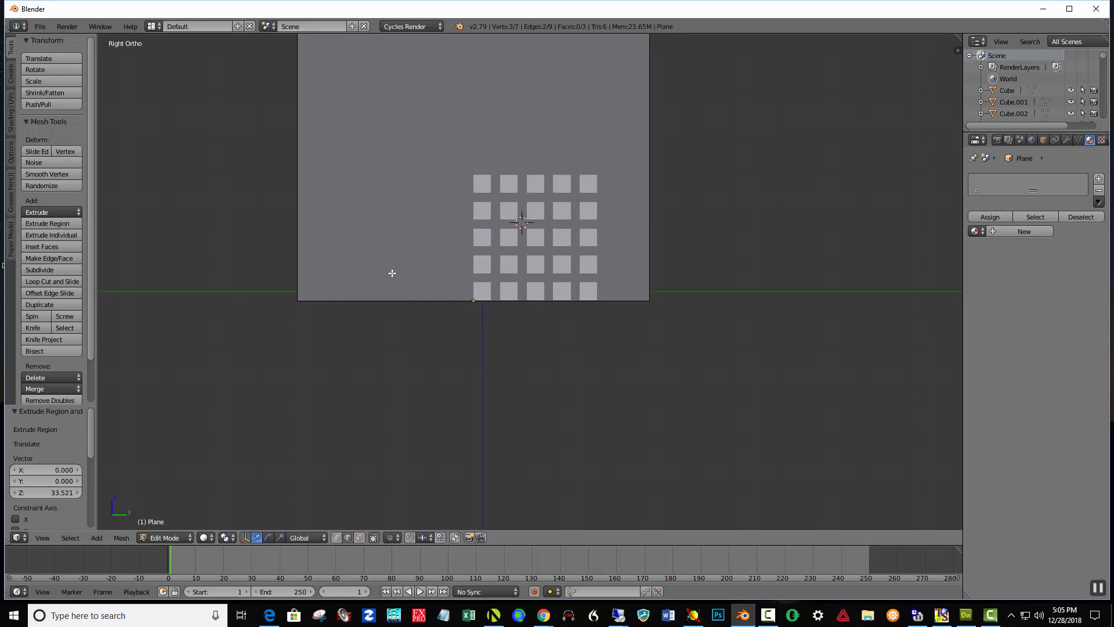
middle_drag(392, 273, 377, 199)
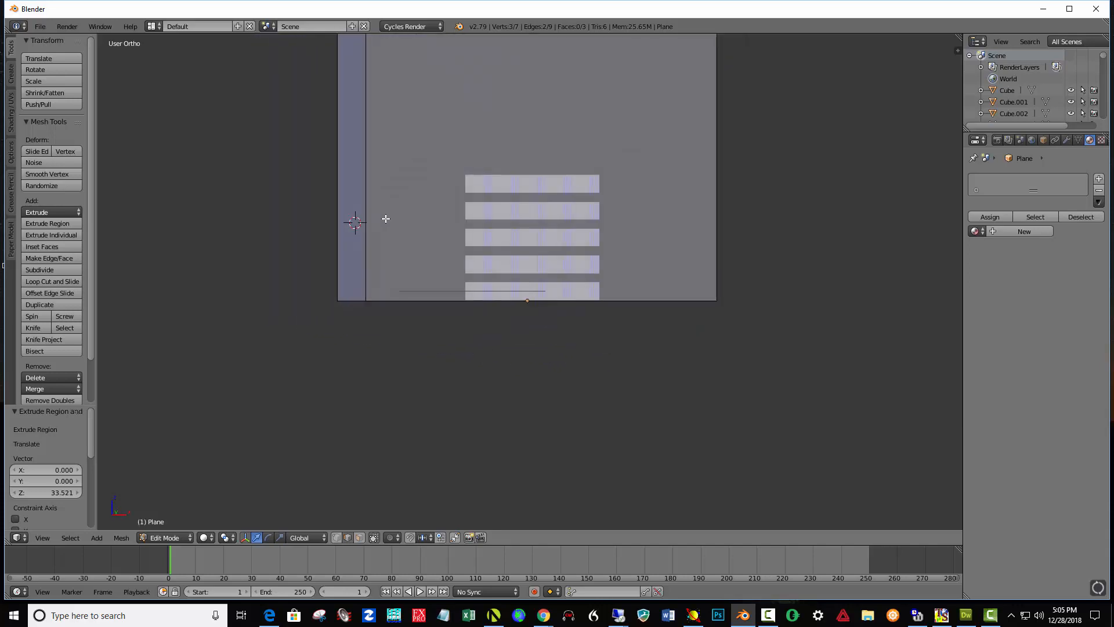
key(shift+a)
key(shift+a)
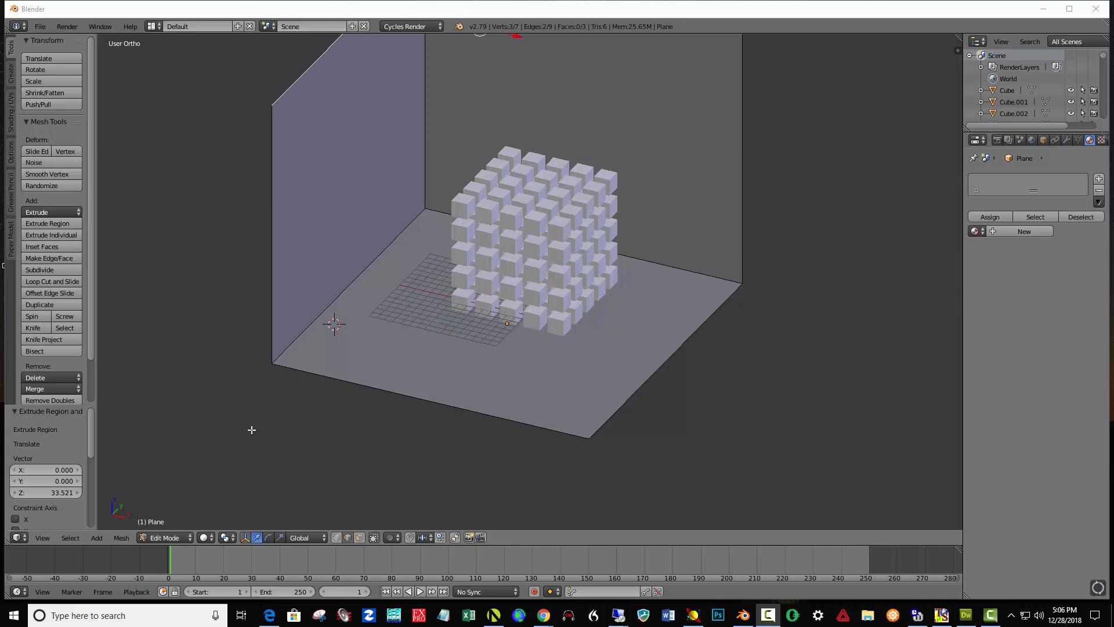
Return to Object Mode and add a spot lamp at the 3D cursor.
click(172, 538)
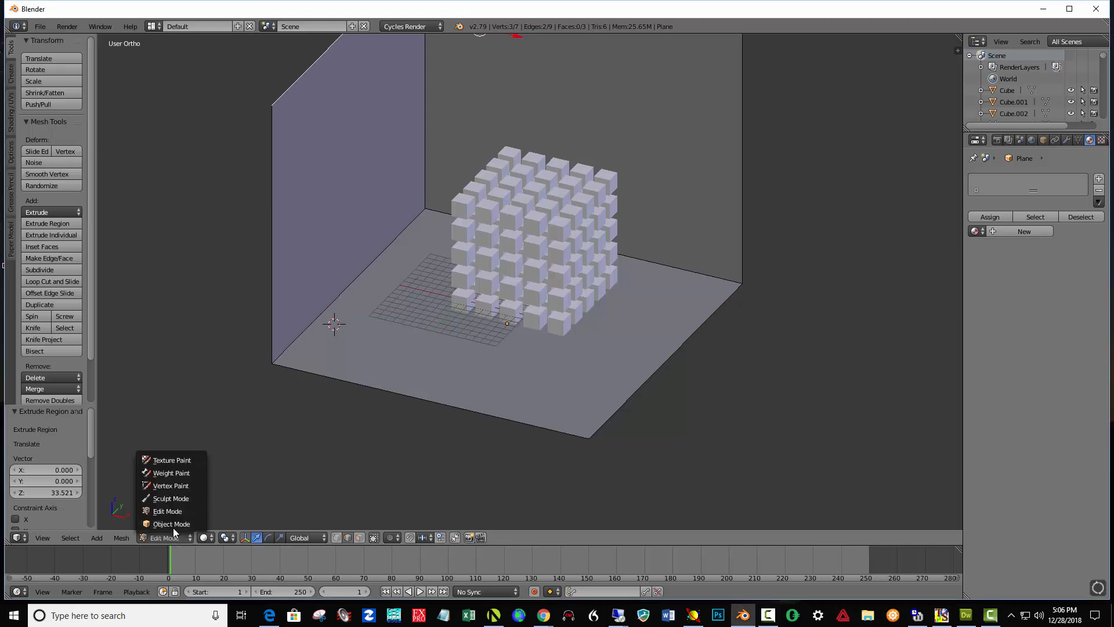
click(174, 525)
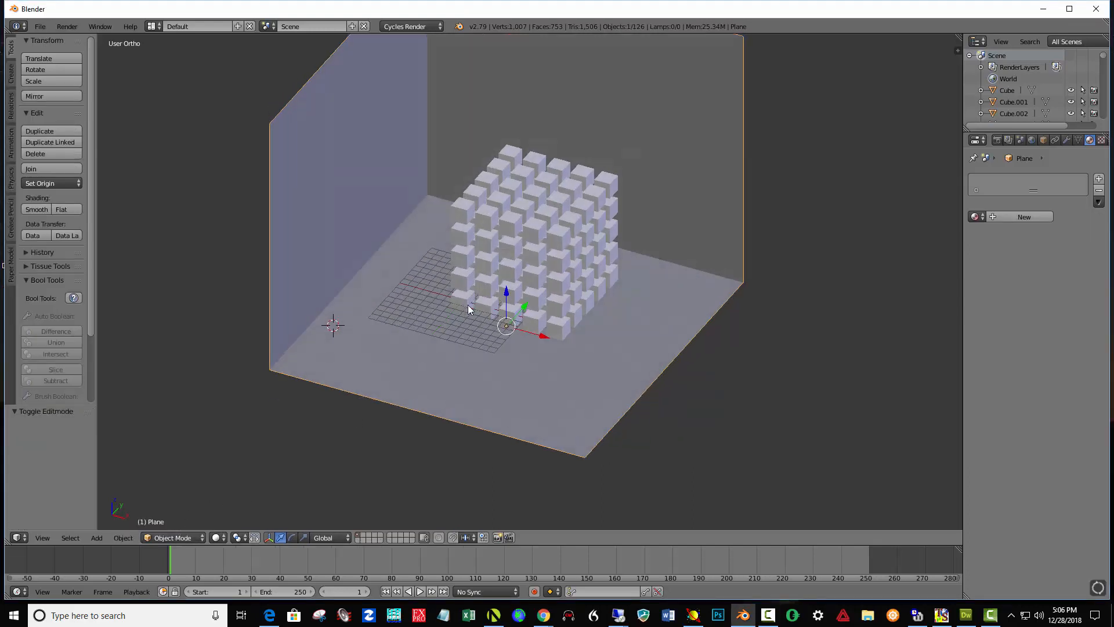
middle_drag(470, 309, 504, 307)
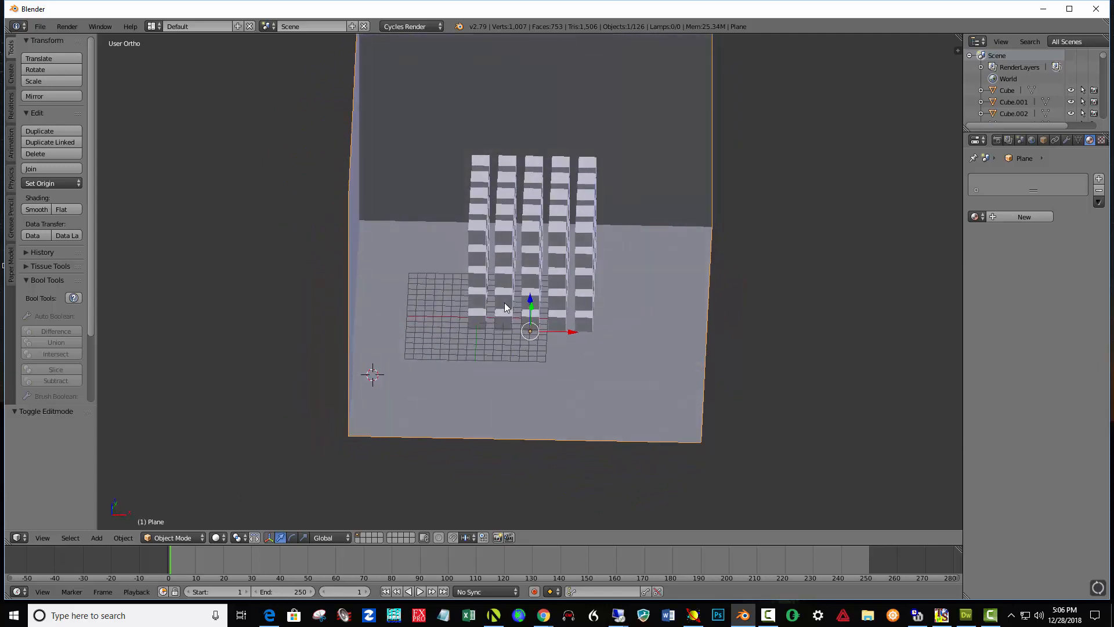
key(shift+a)
mouse_move(504, 303)
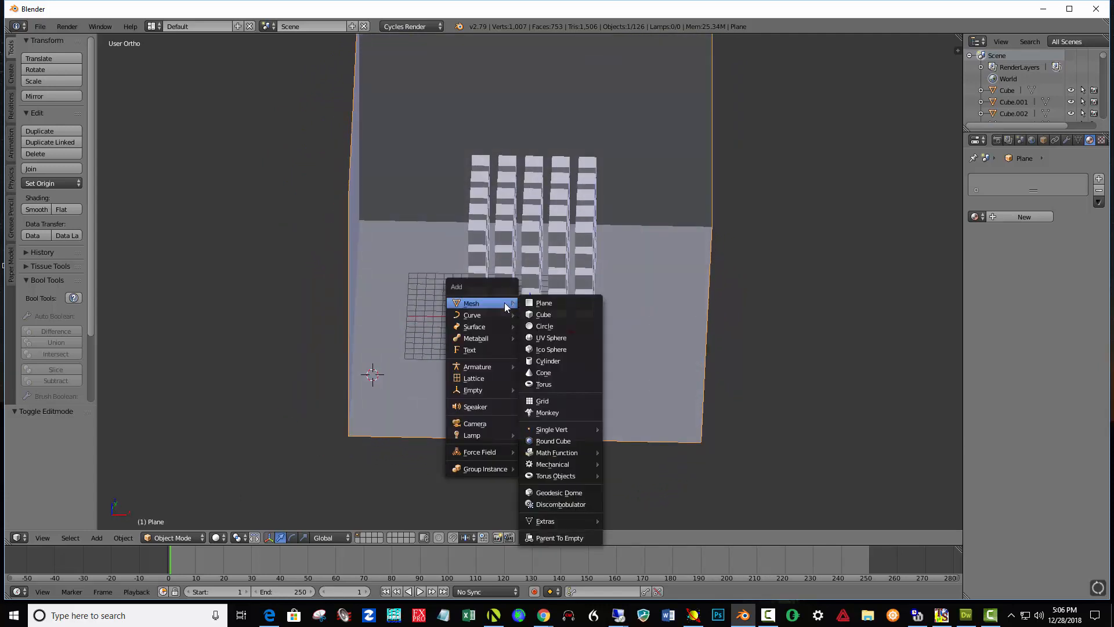
mouse_move(489, 435)
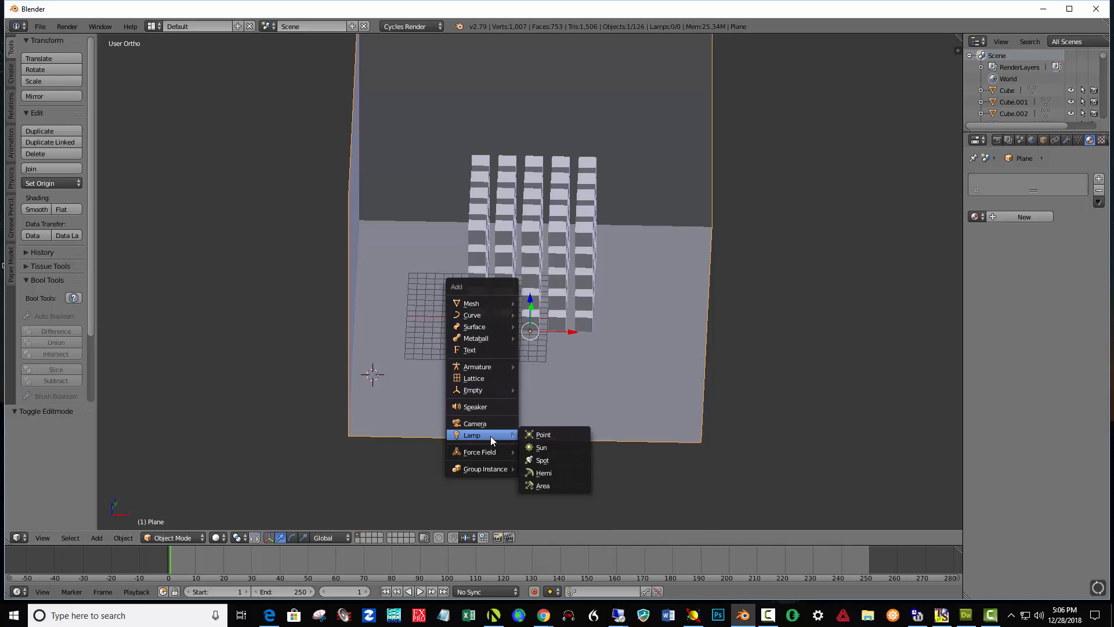
click(535, 458)
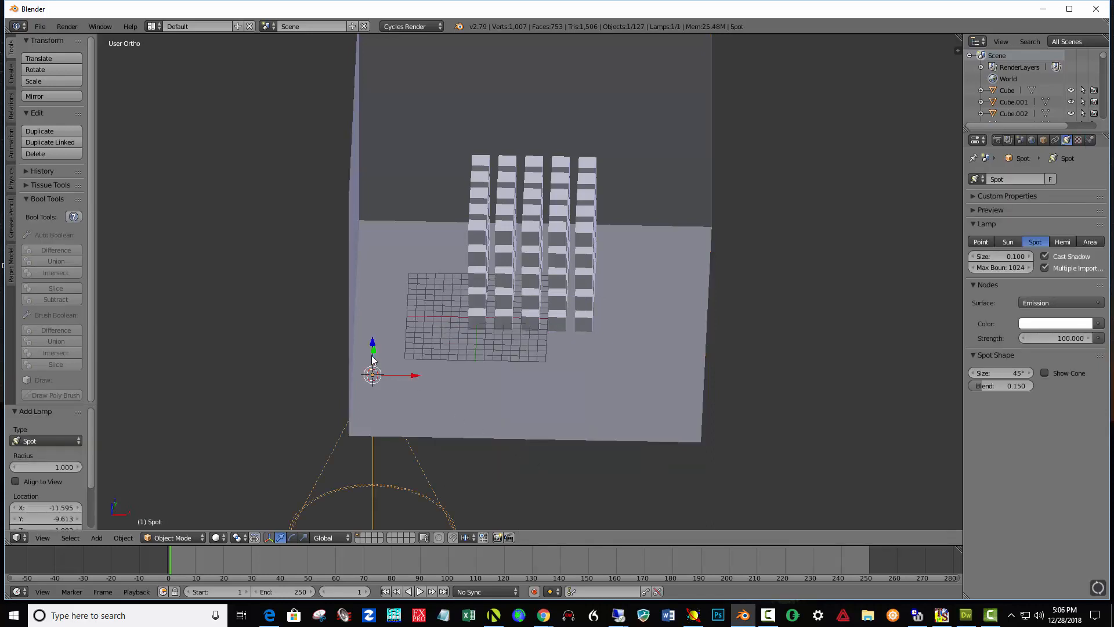
Raise the spot lamp, rotate it about 84.7° towards the side wall, and shift it along X by about 7.56 and 2.78 units.
drag(372, 360, 439, 234)
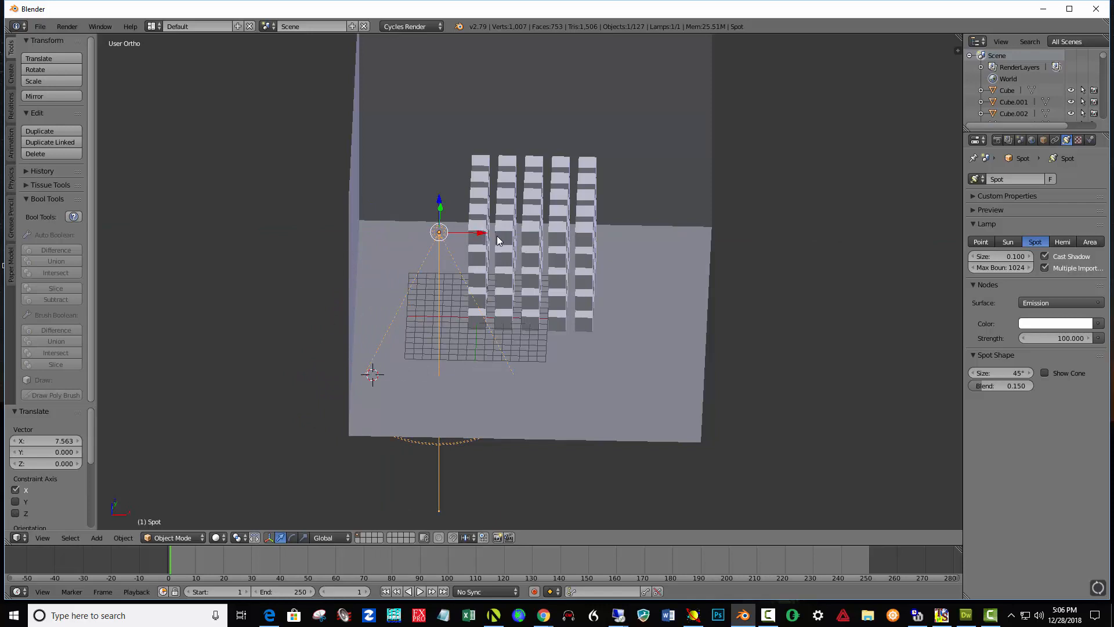
key(r)
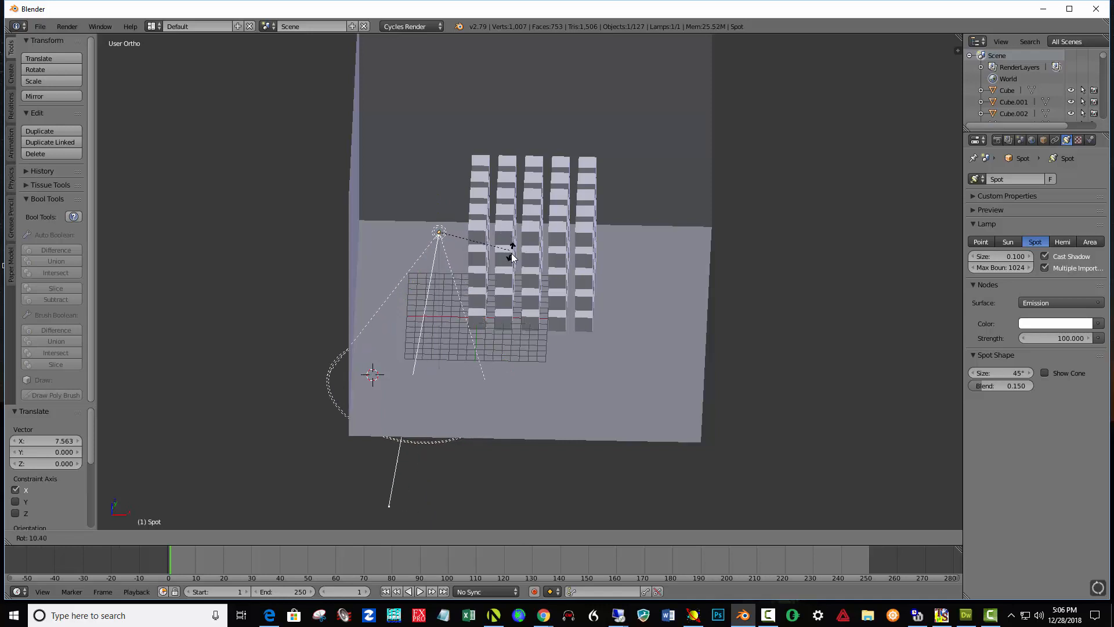
click(444, 371)
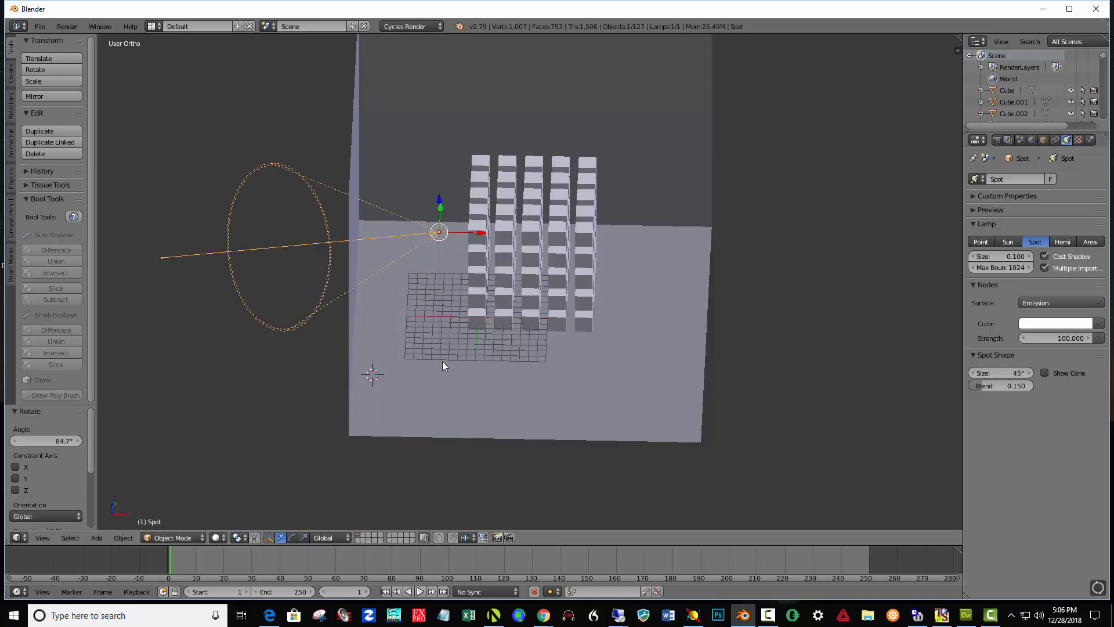
drag(482, 233, 499, 236)
Lower the spot lamp about 8.33 units along Z and rotate it about 22.9° to point nearly horizontally at the side wall.
key(KP_1)
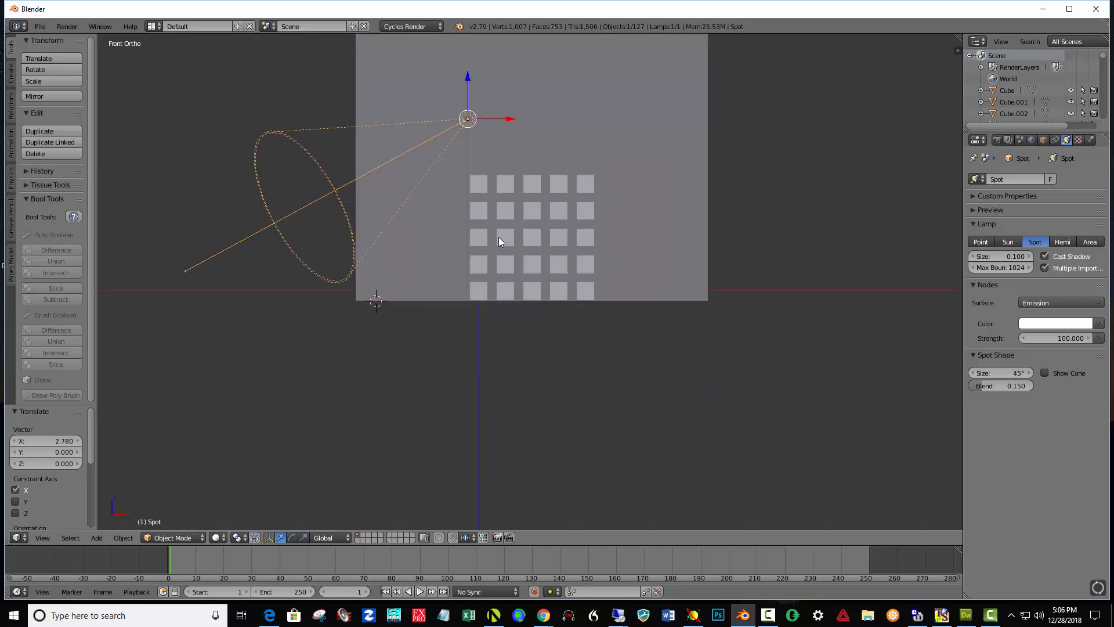
key(KP_3)
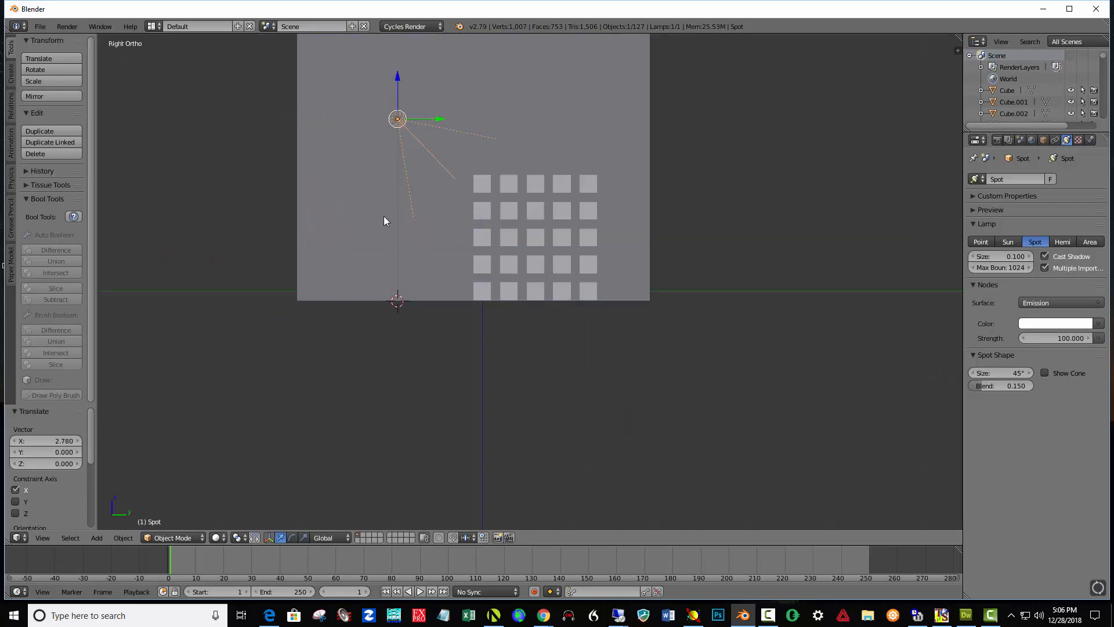
key(ctrl+KP_3)
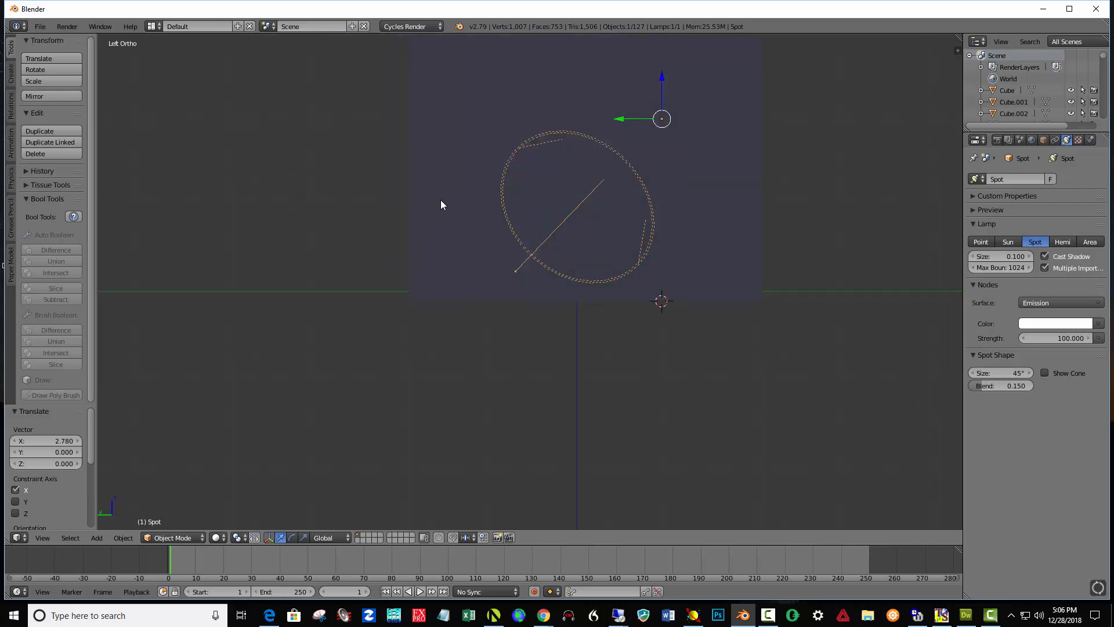
key(KP_7)
middle_drag(442, 179, 574, 188)
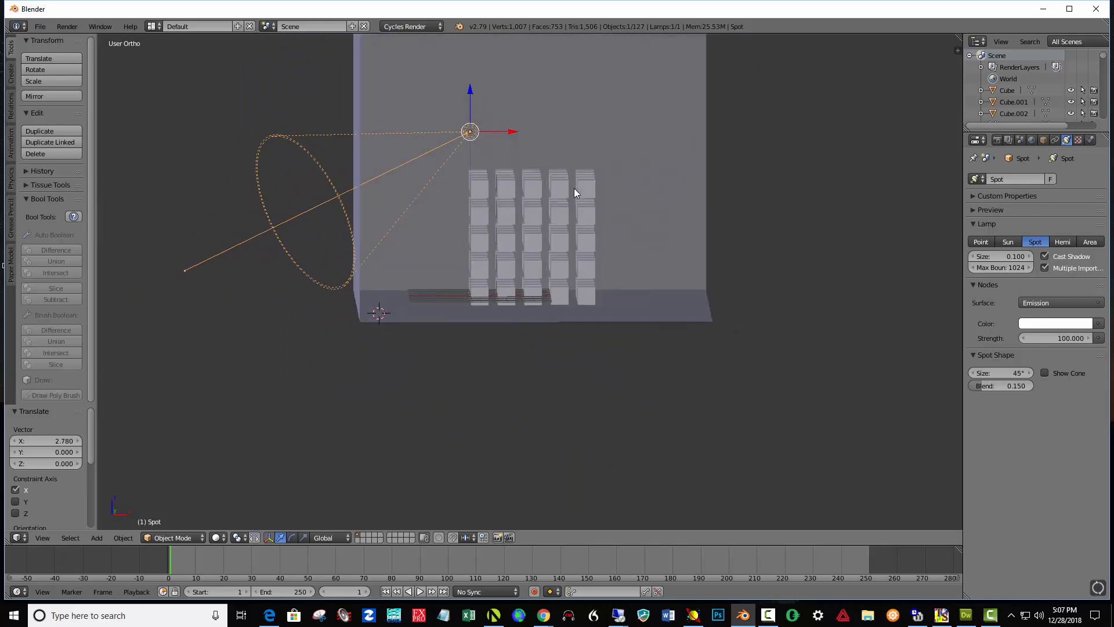
drag(470, 90, 476, 166)
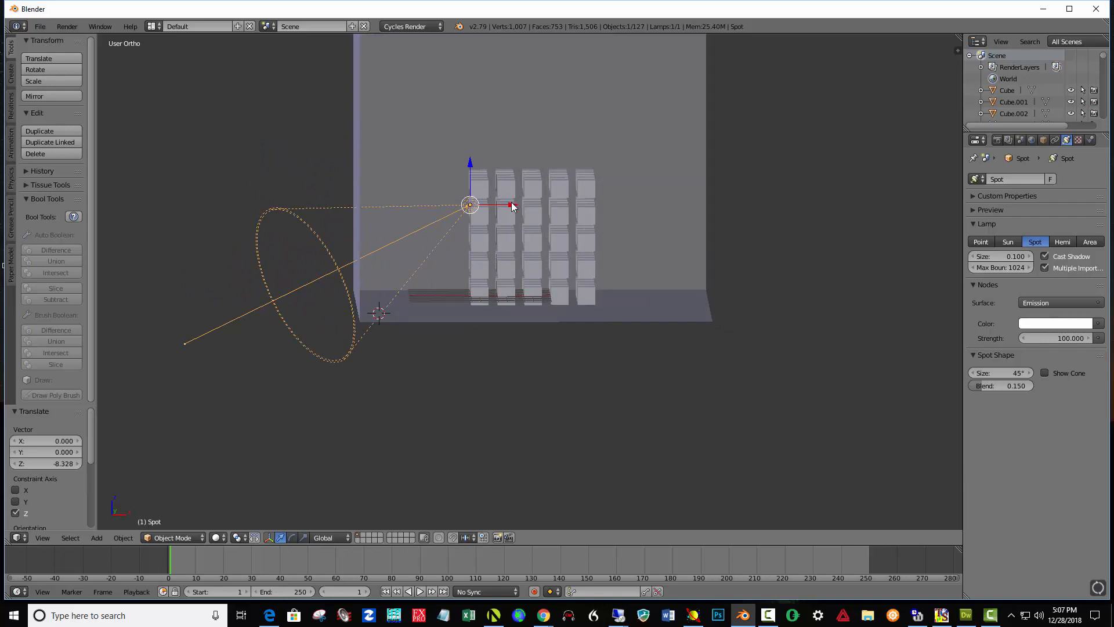
key(r)
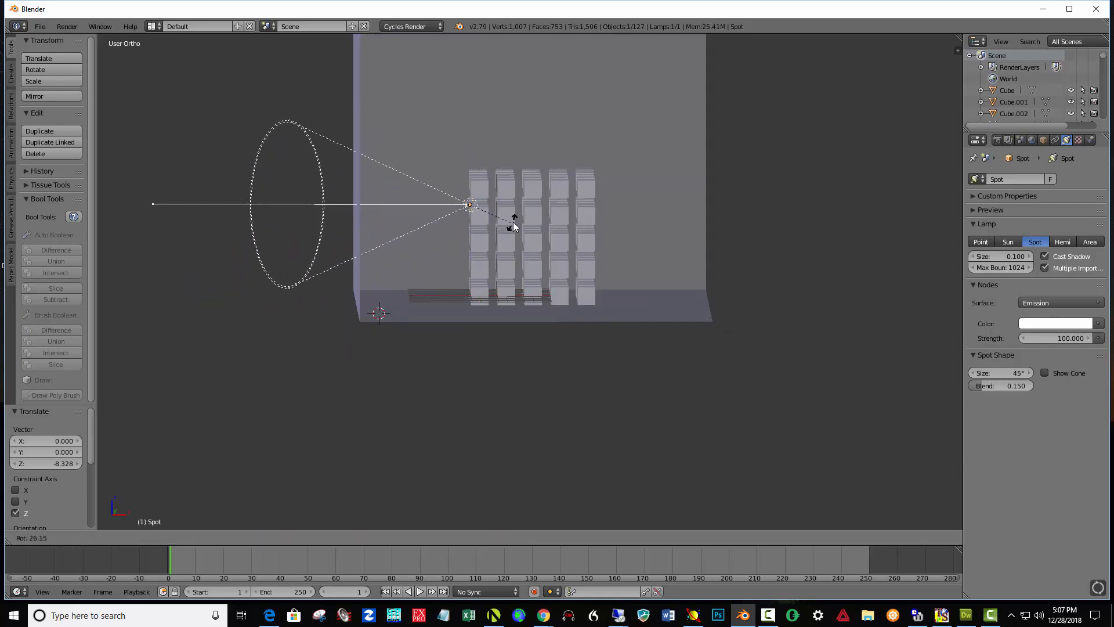
click(513, 225)
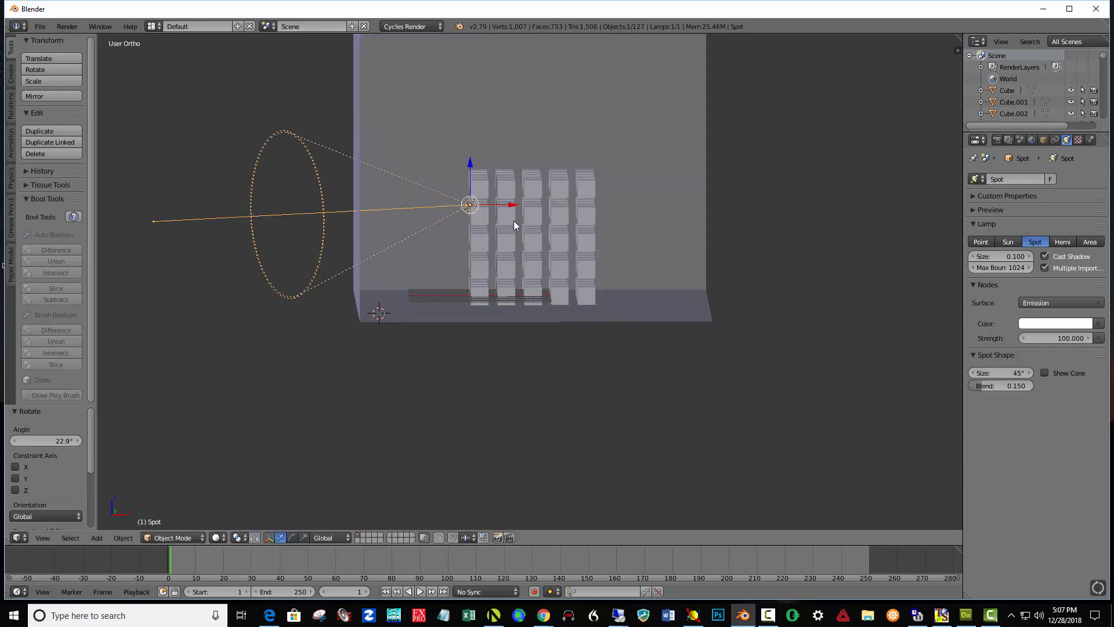
Set the spot lamp's cone size to 120°.
click(996, 373)
text(1)
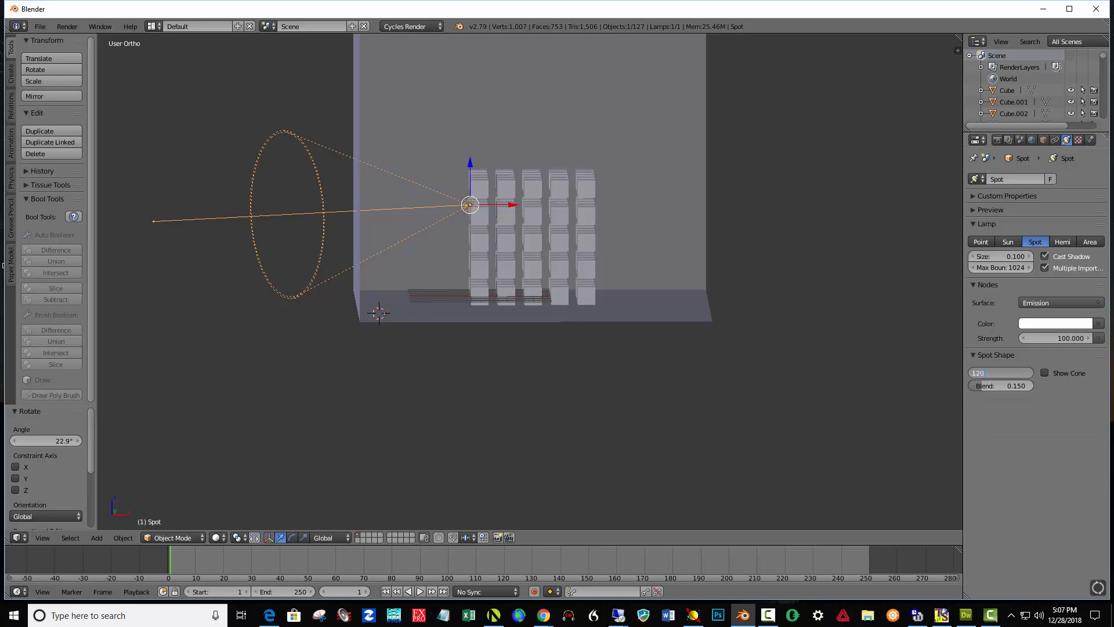
text(20)
key(Return)
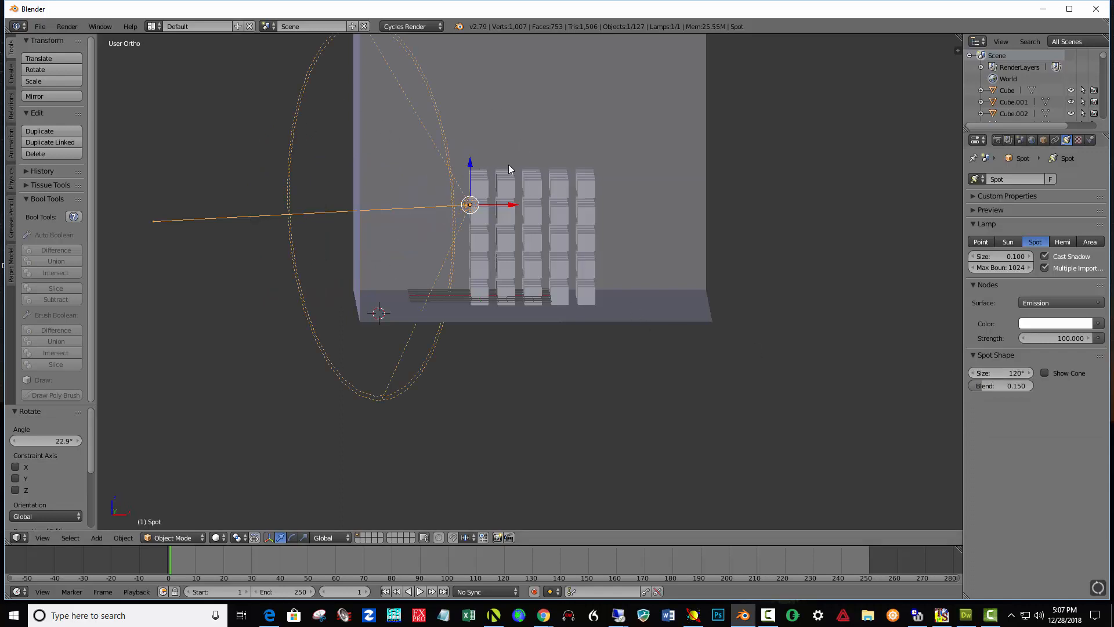
Set the spot lamp's emission colour to light blue and its strength to 4000.
click(1036, 323)
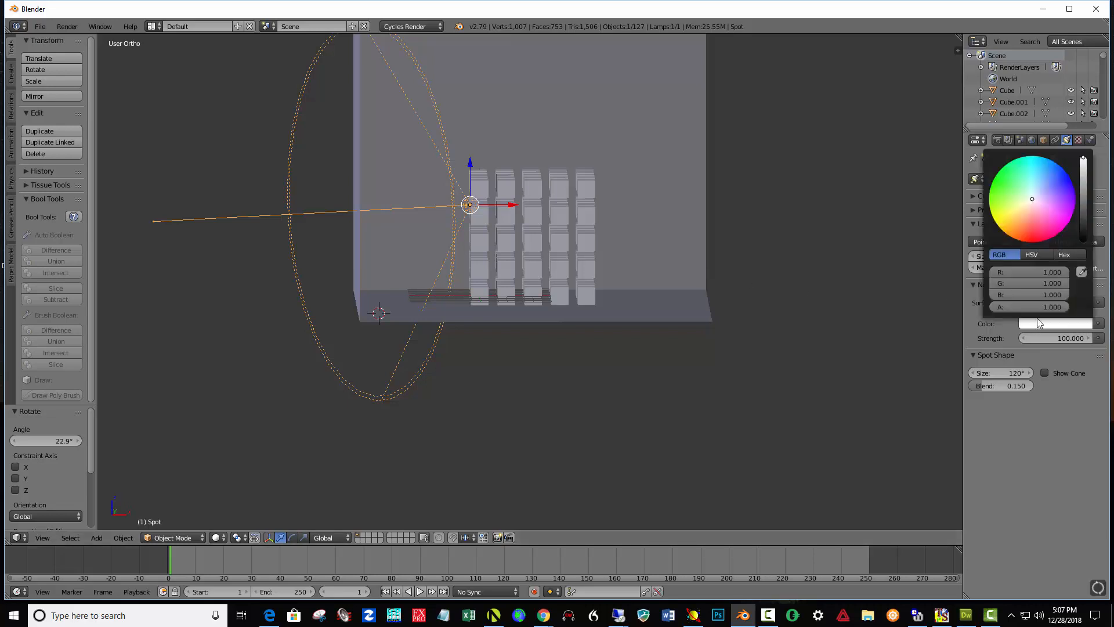
click(1045, 186)
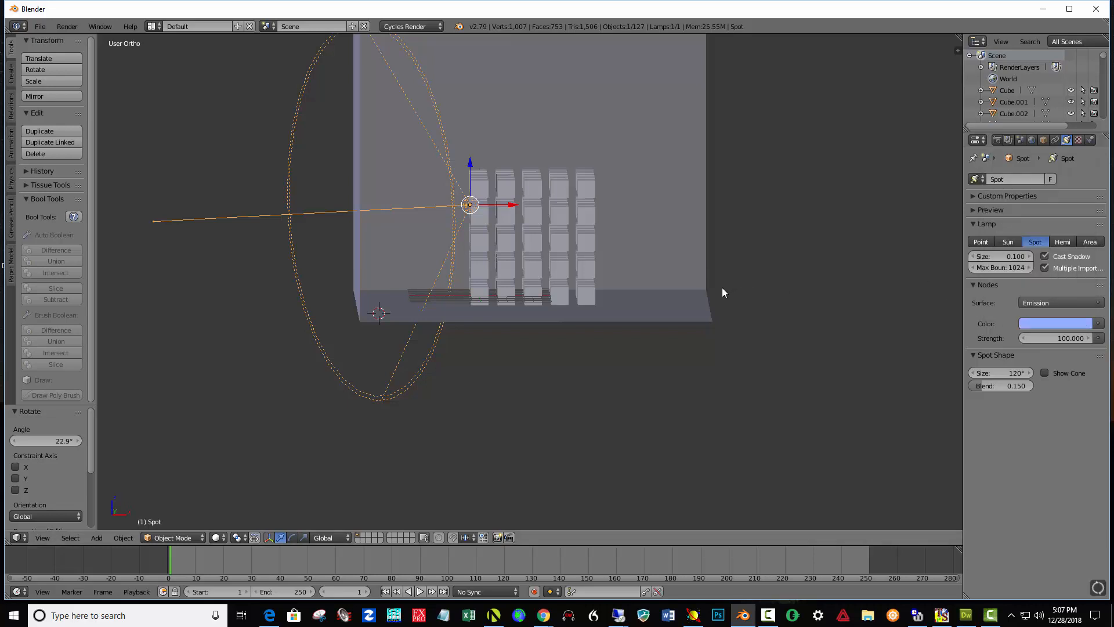
middle_drag(722, 288, 630, 319)
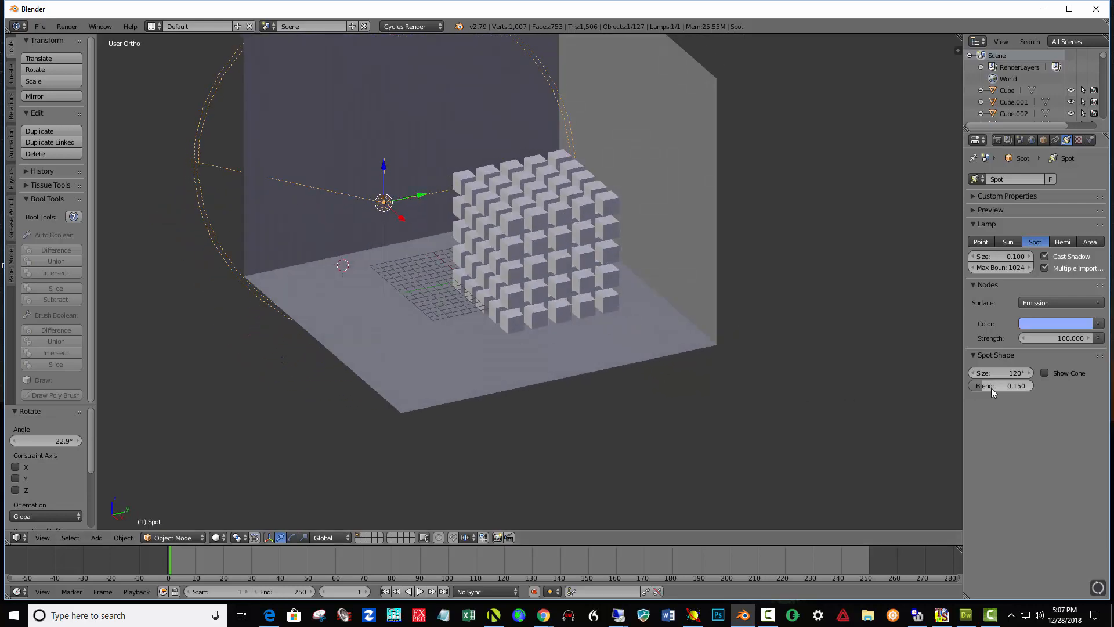
click(1056, 339)
text(4000)
key(Return)
Preview the scene in Rendered shading and try the spot lamp's strength at 6000.
click(215, 538)
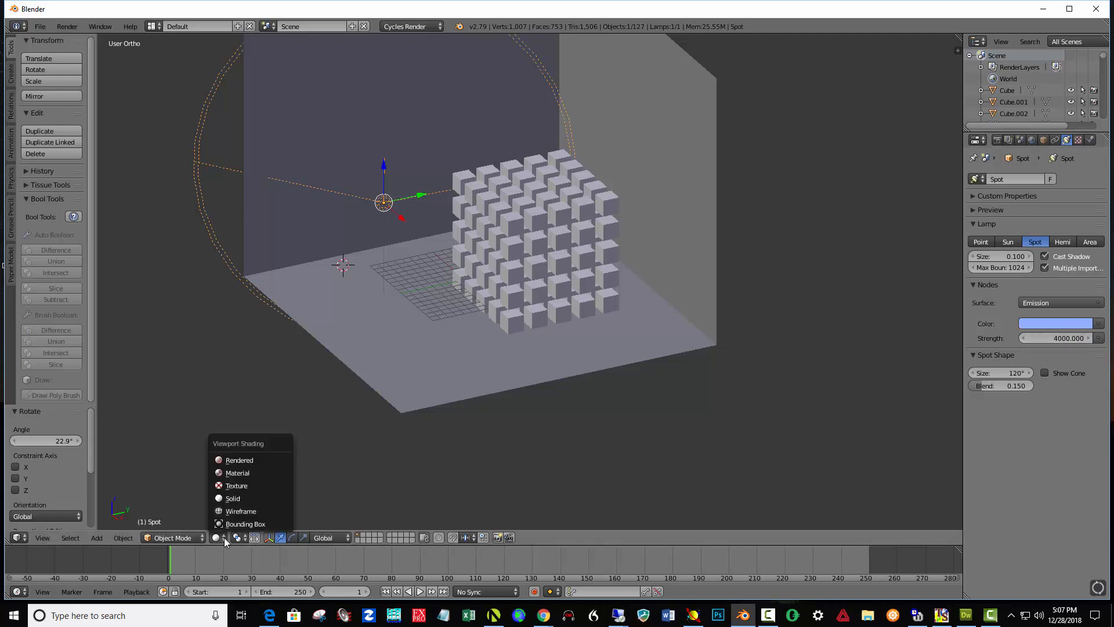
click(245, 459)
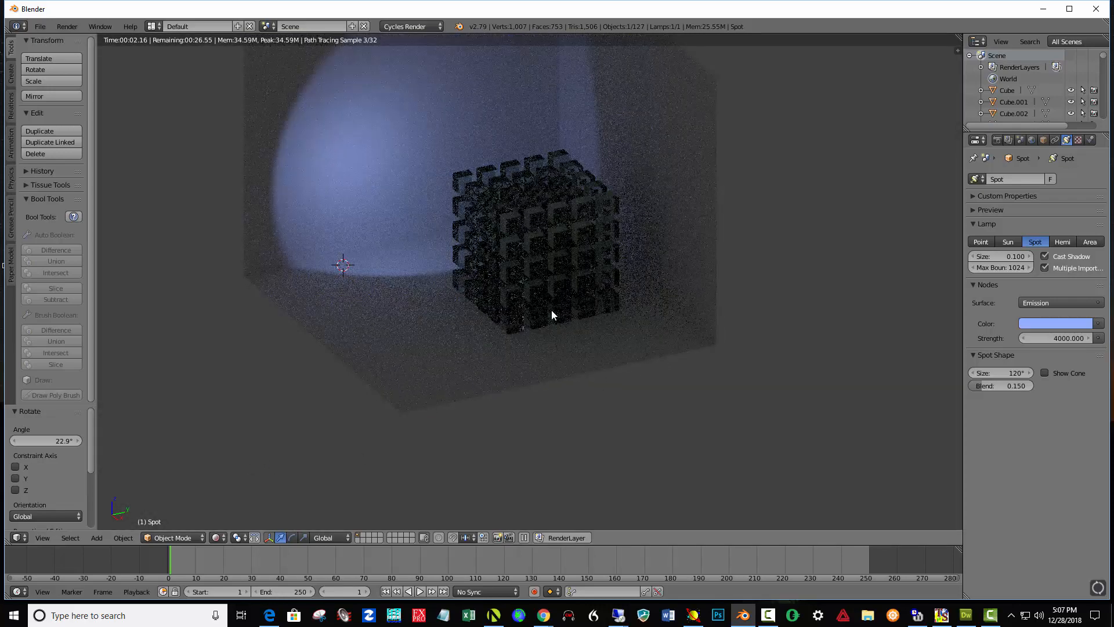
click(1061, 339)
text(6)
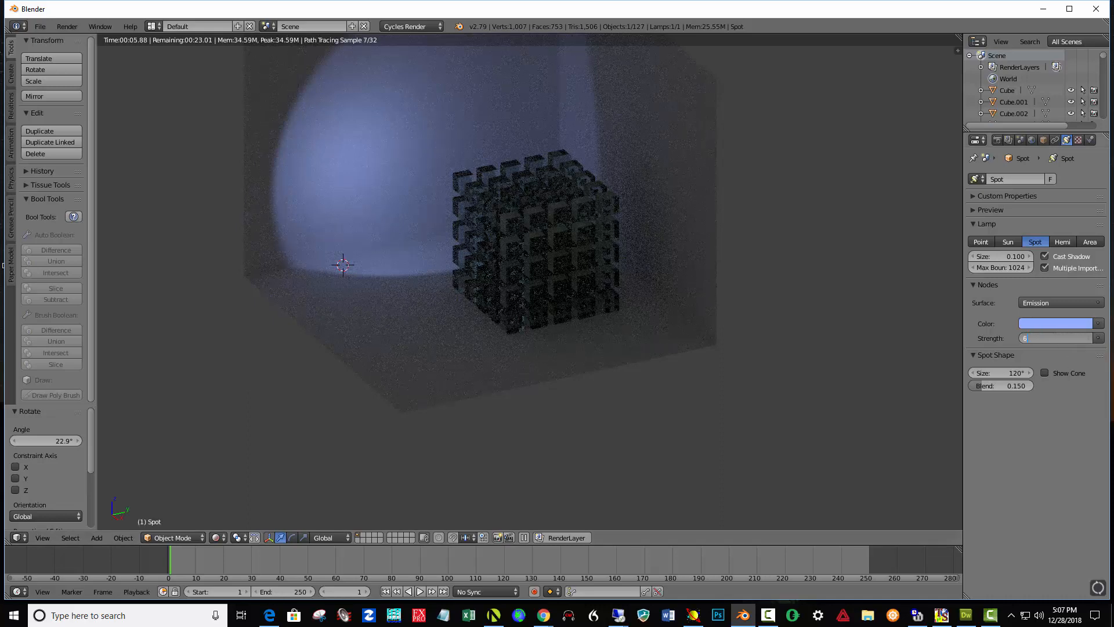
key(Return)
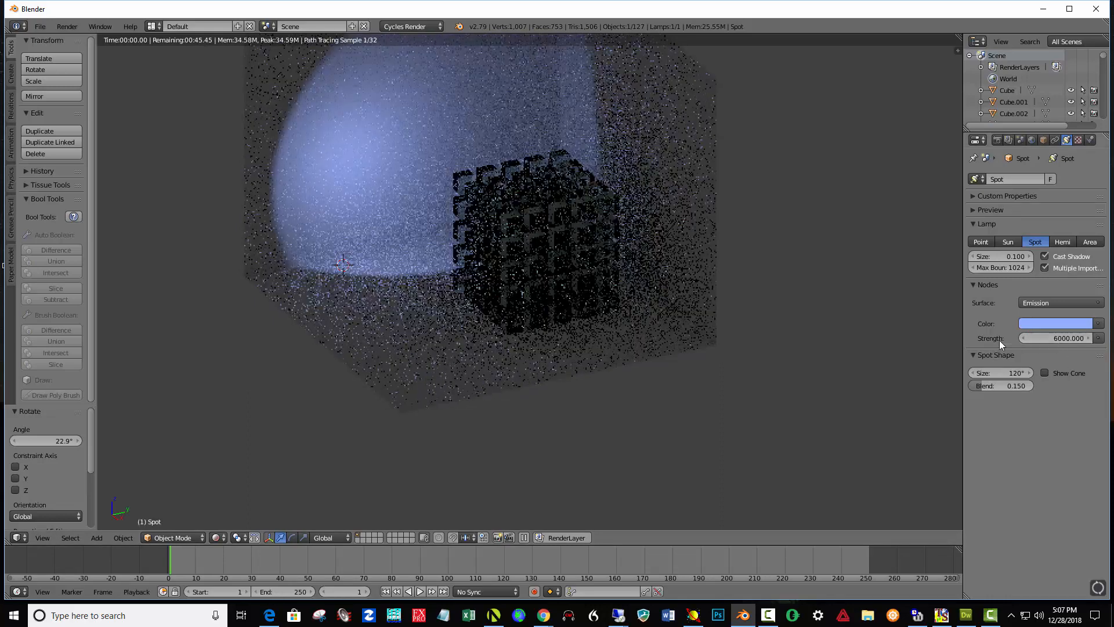
Set the spot lamp's strength to 15000 and leave the rendered viewport preview.
click(1067, 338)
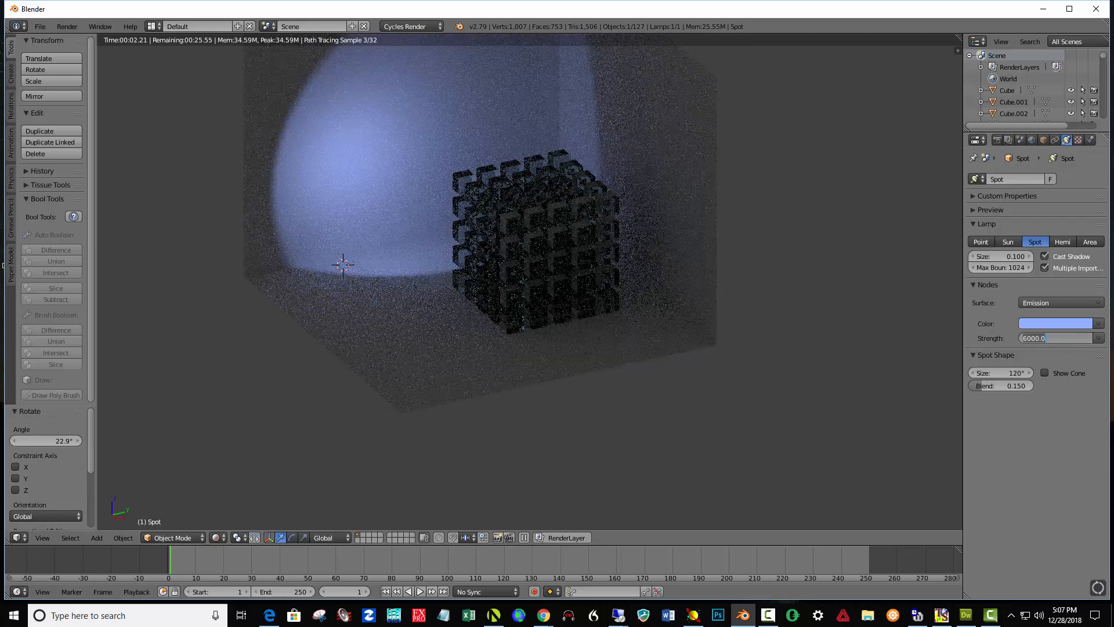
text(1500)
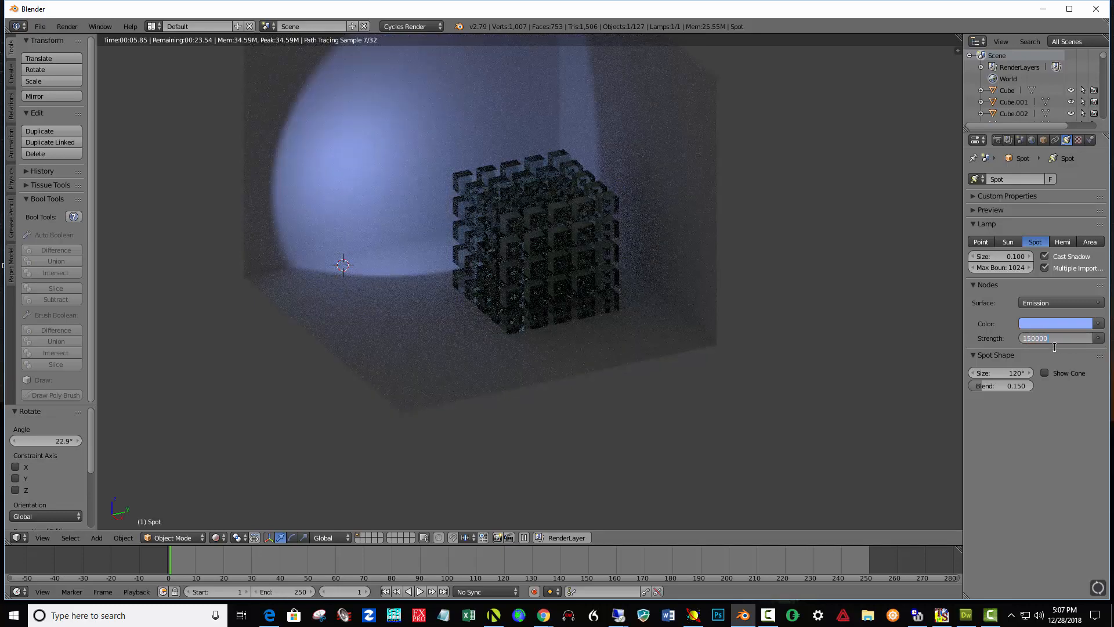
key(BackSpace)
key(Return)
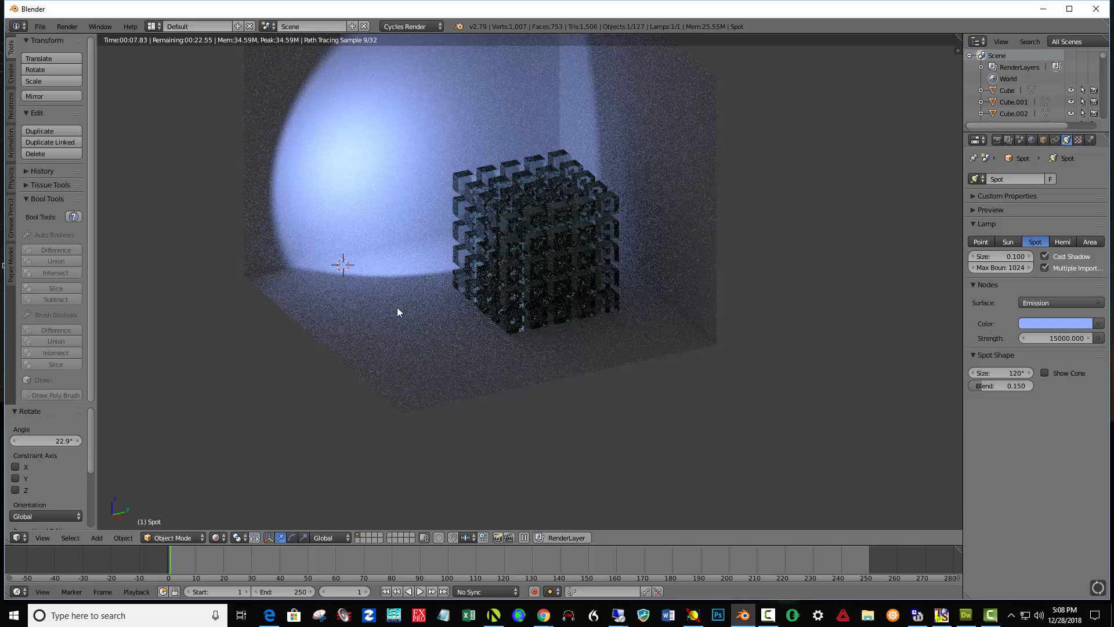
click(221, 539)
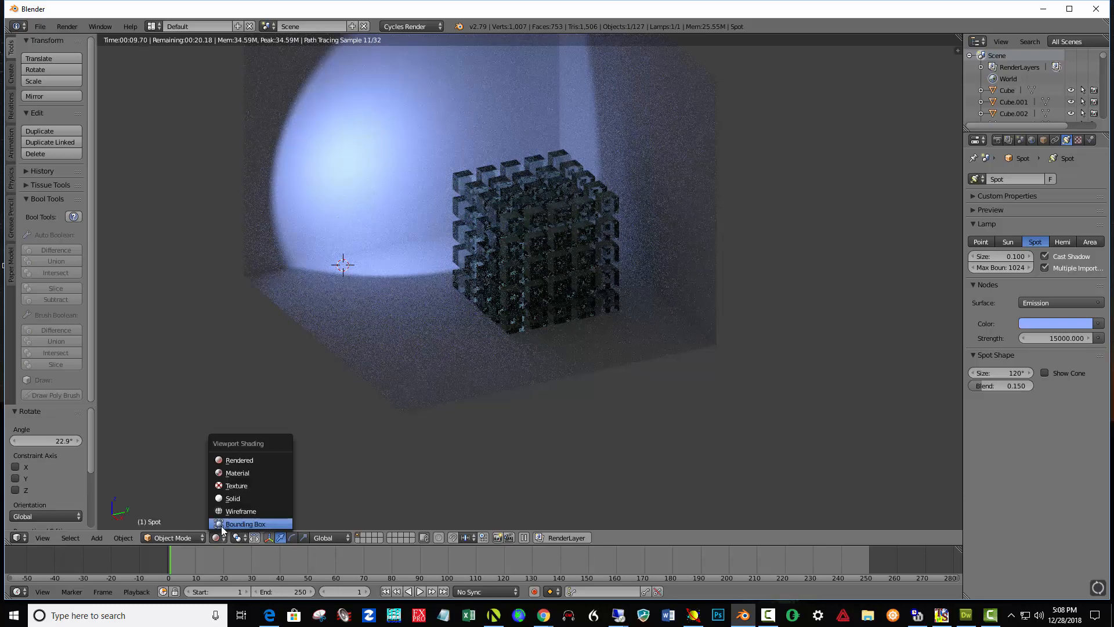
click(283, 485)
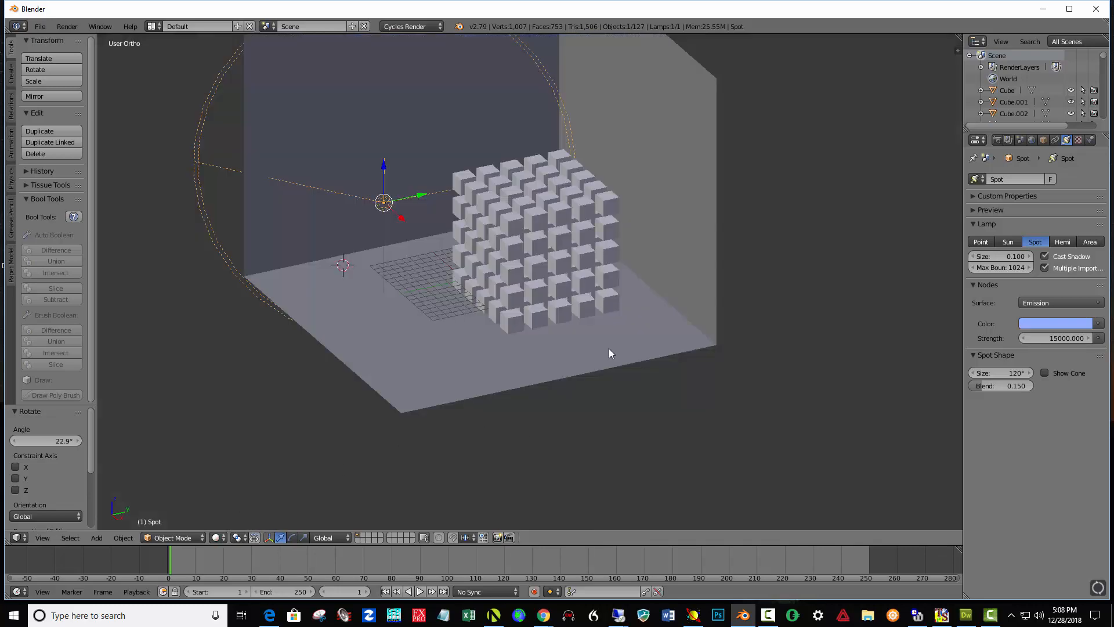
Place the 3D cursor above the cube grid and add a sun lamp there.
middle_drag(662, 280, 625, 246)
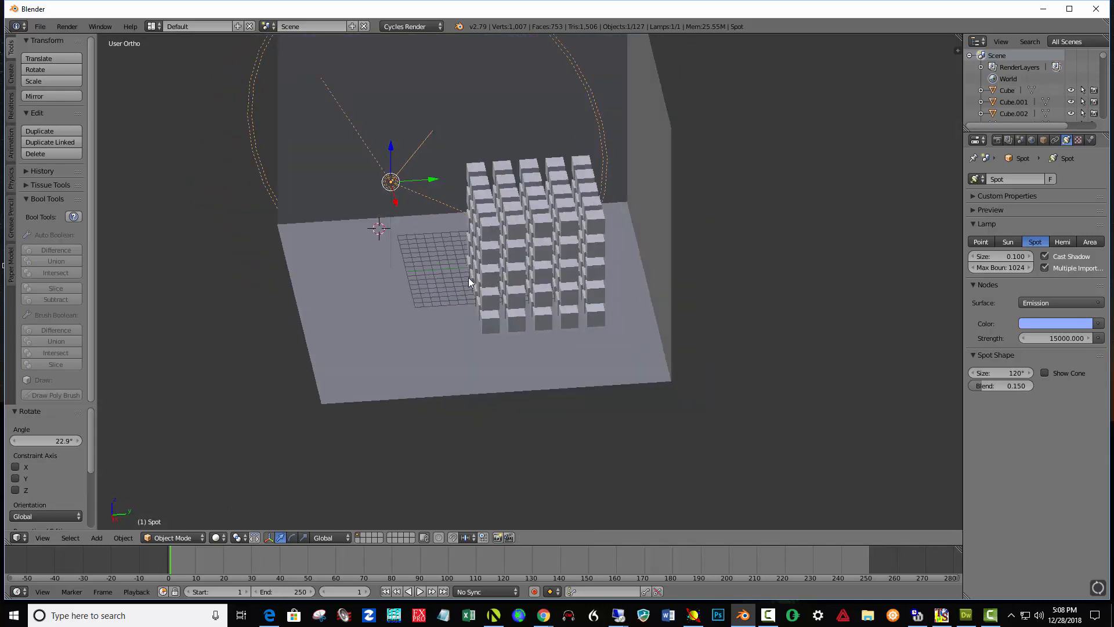
middle_drag(469, 282, 567, 80)
click(551, 76)
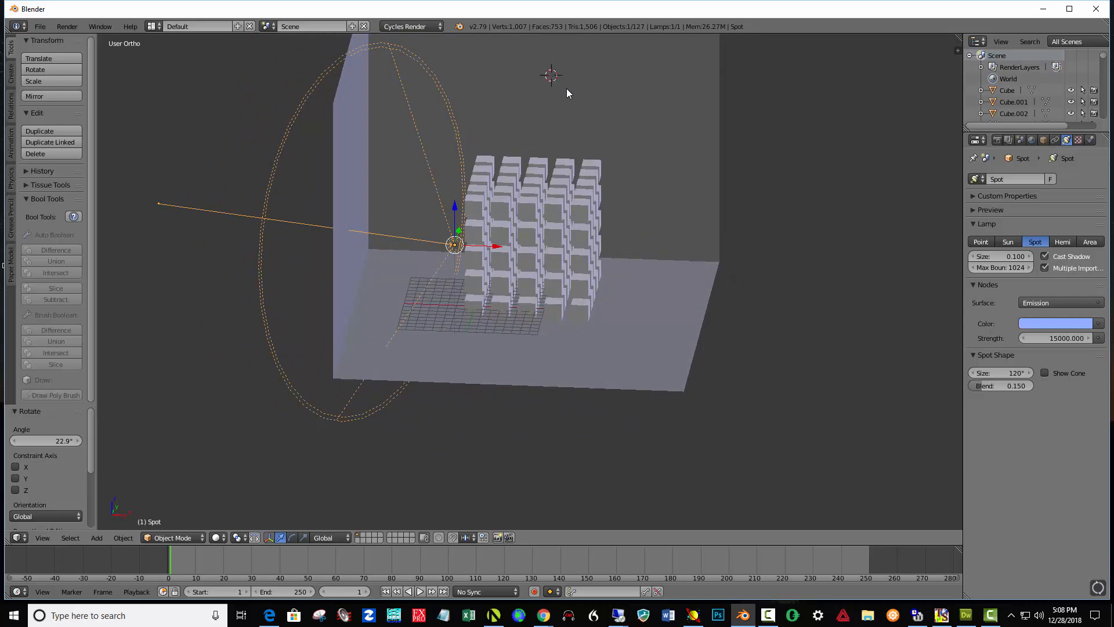
key(shift+a)
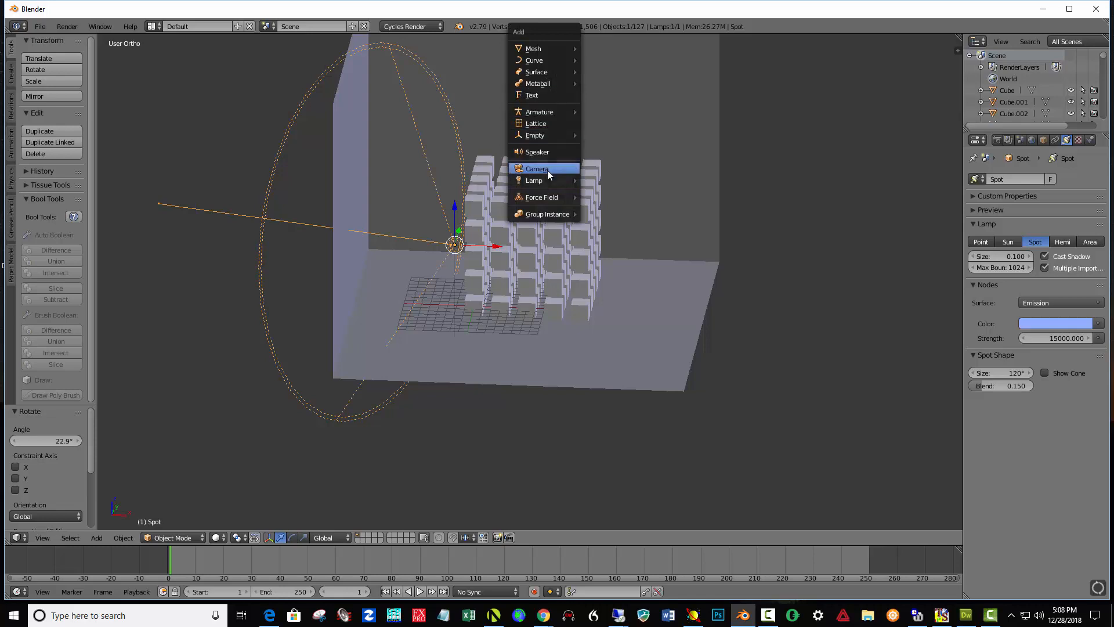
mouse_move(547, 178)
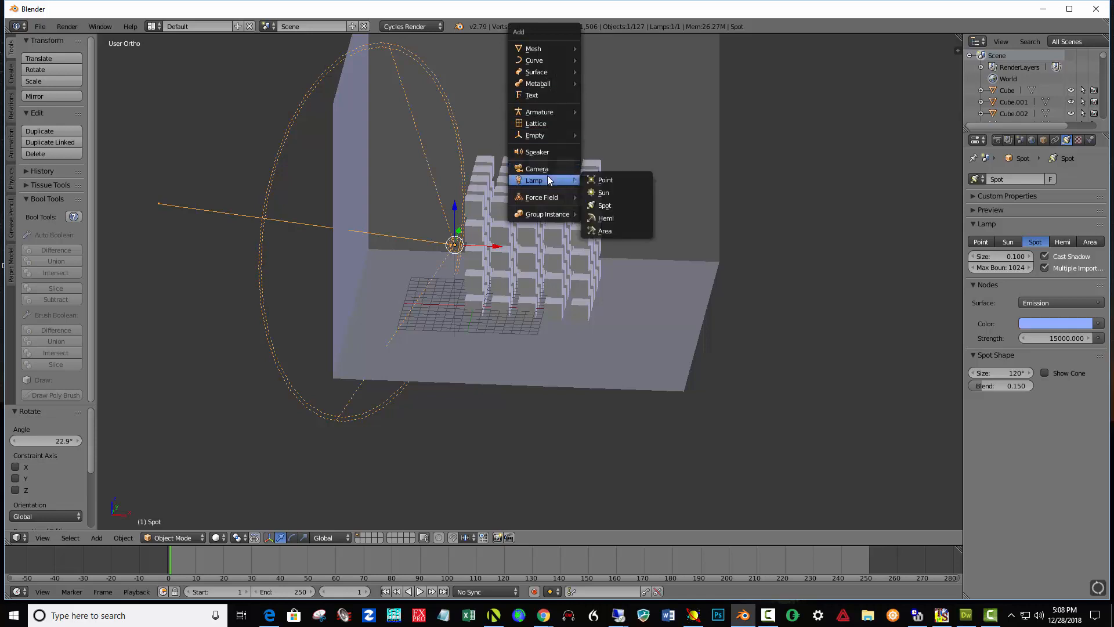
click(615, 193)
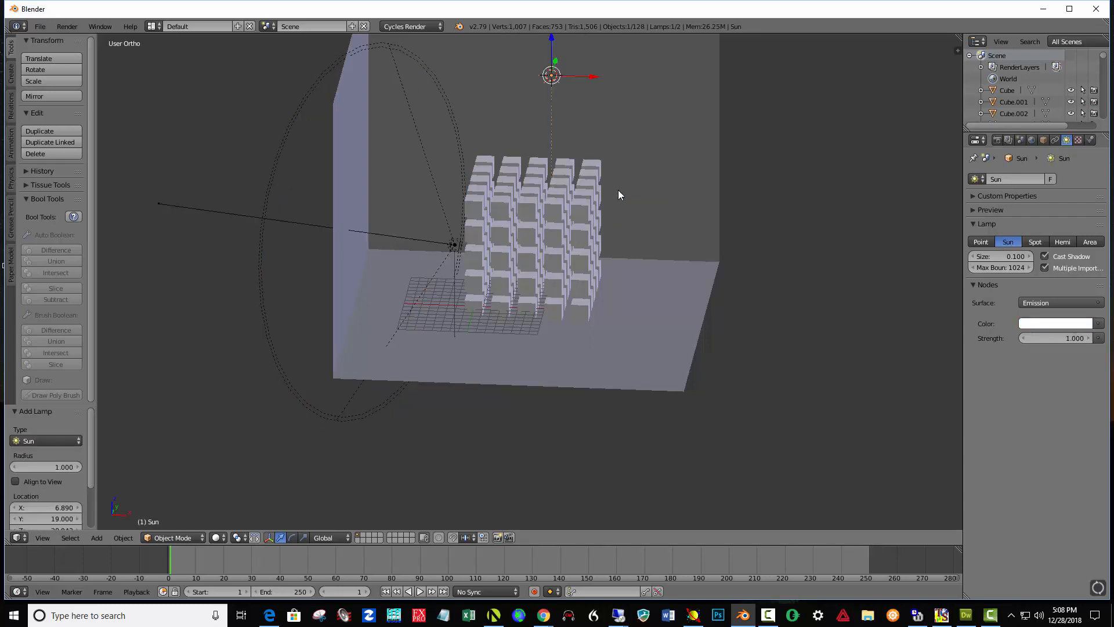
Move the sun lamp over the centre of the cube grid and raise it about 8.4 units along Z.
middle_drag(762, 271, 692, 141)
drag(691, 118, 529, 26)
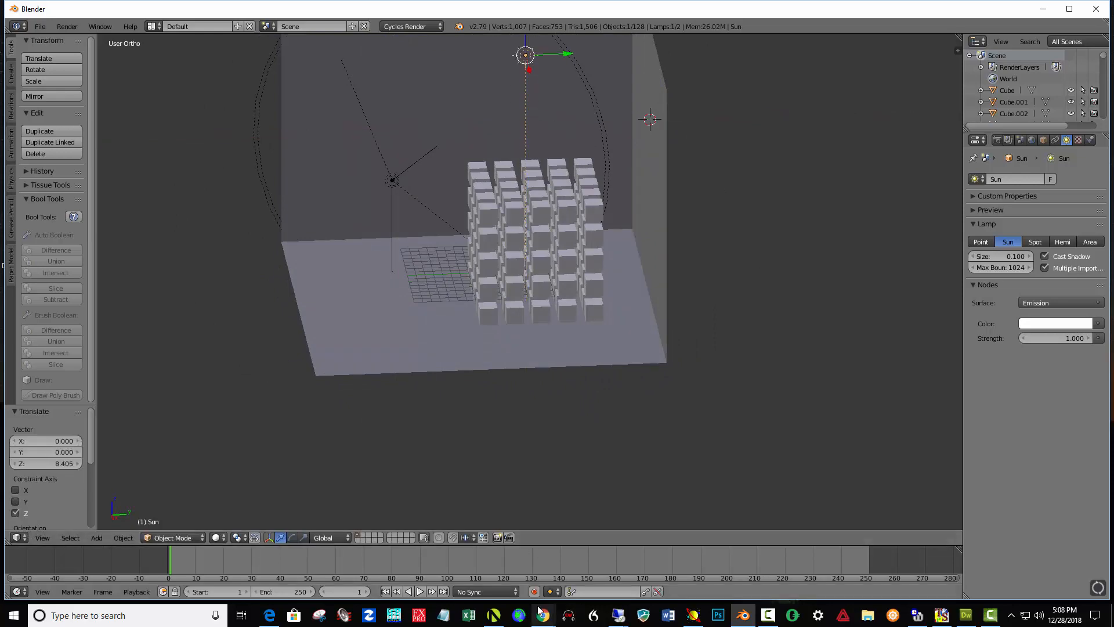
middle_drag(523, 380, 582, 374)
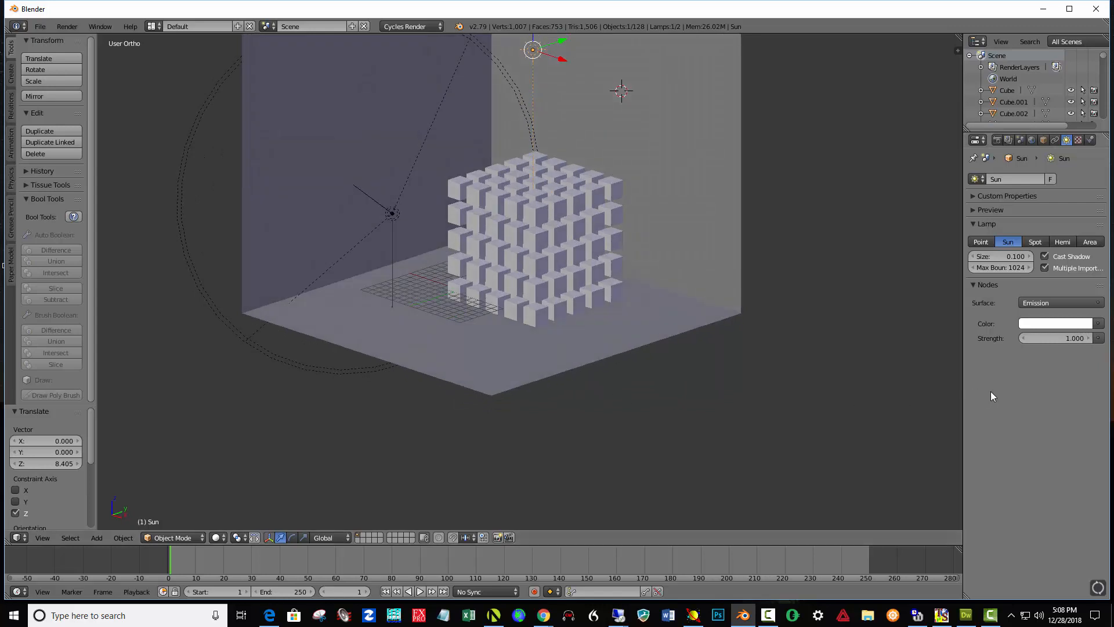
Try the sun lamp's strength at 10 and preview the scene in Rendered shading.
click(1063, 339)
text(10)
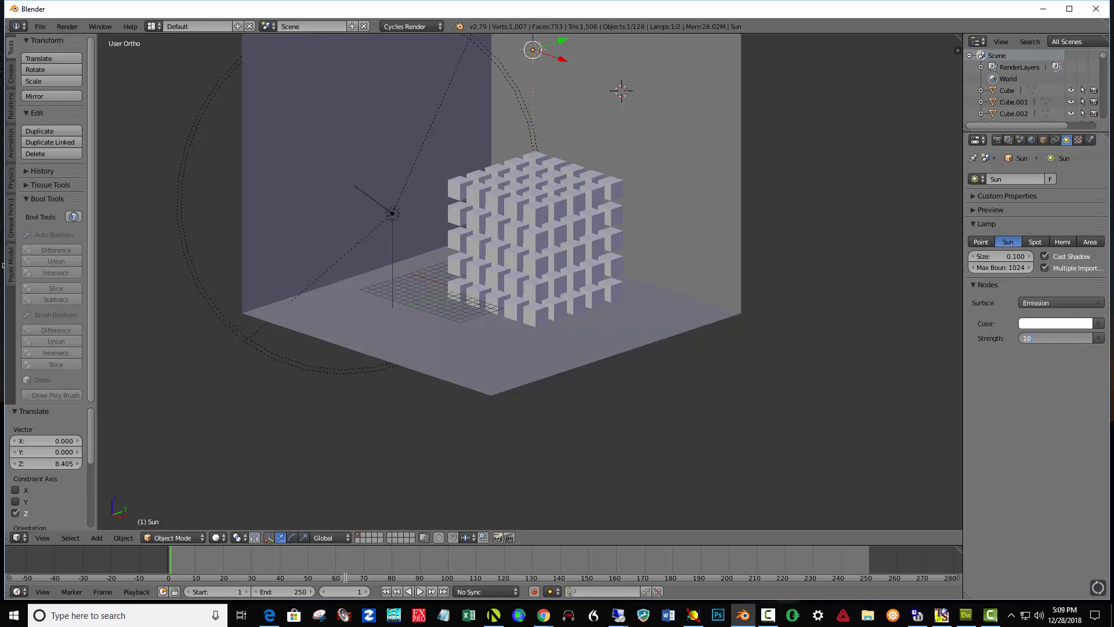
click(224, 536)
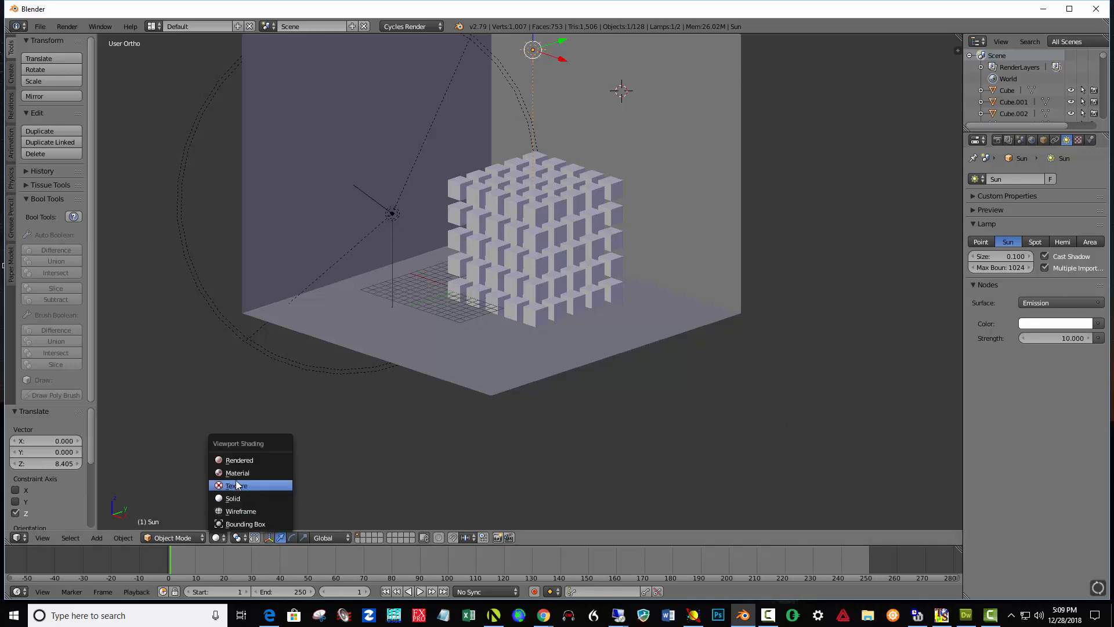
click(244, 459)
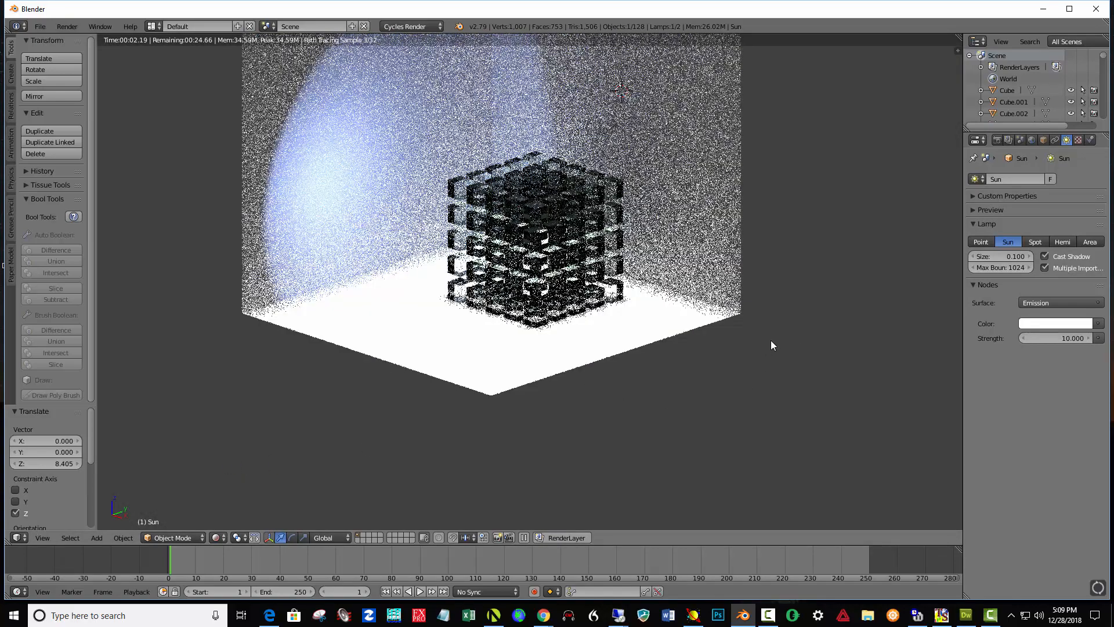
Try lower sun lamp strengths of 5 and 1 in the rendered preview.
click(1070, 340)
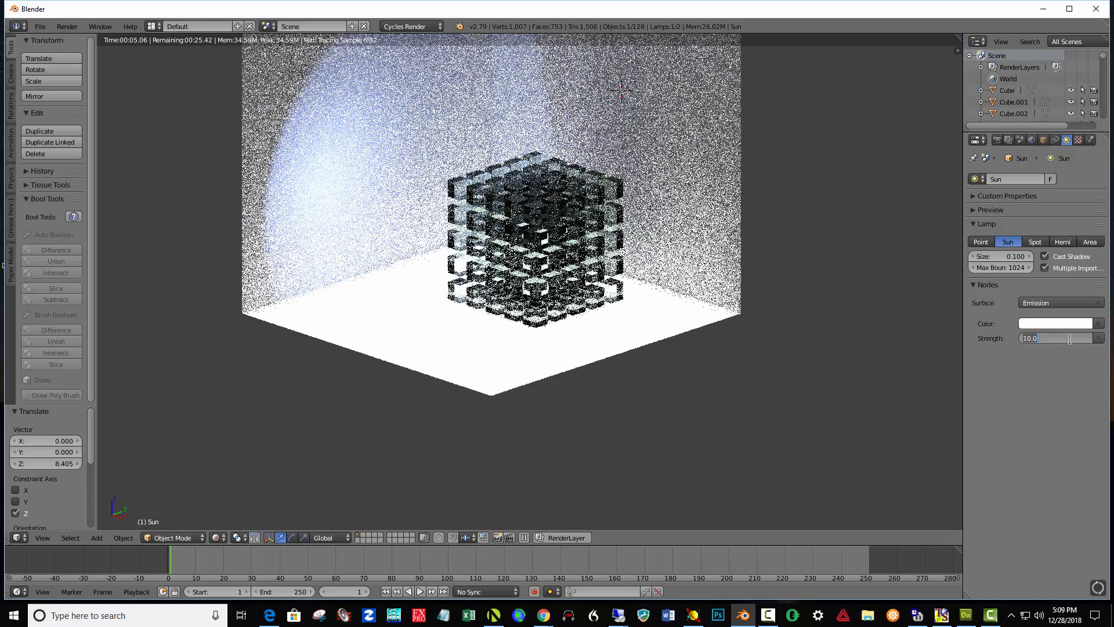
text(5)
key(Return)
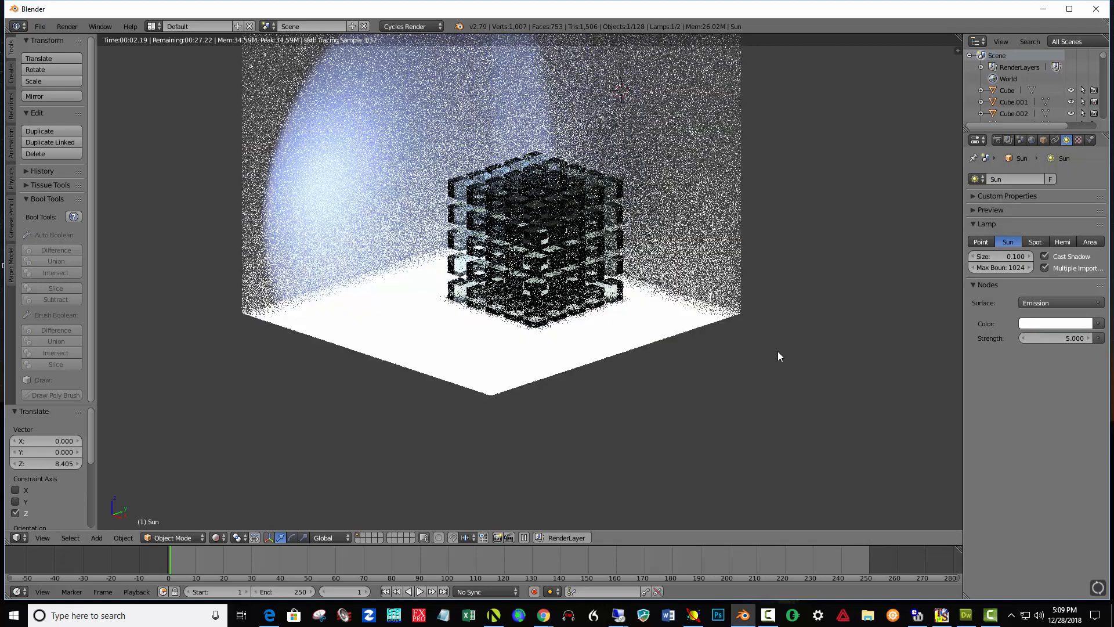
click(1046, 339)
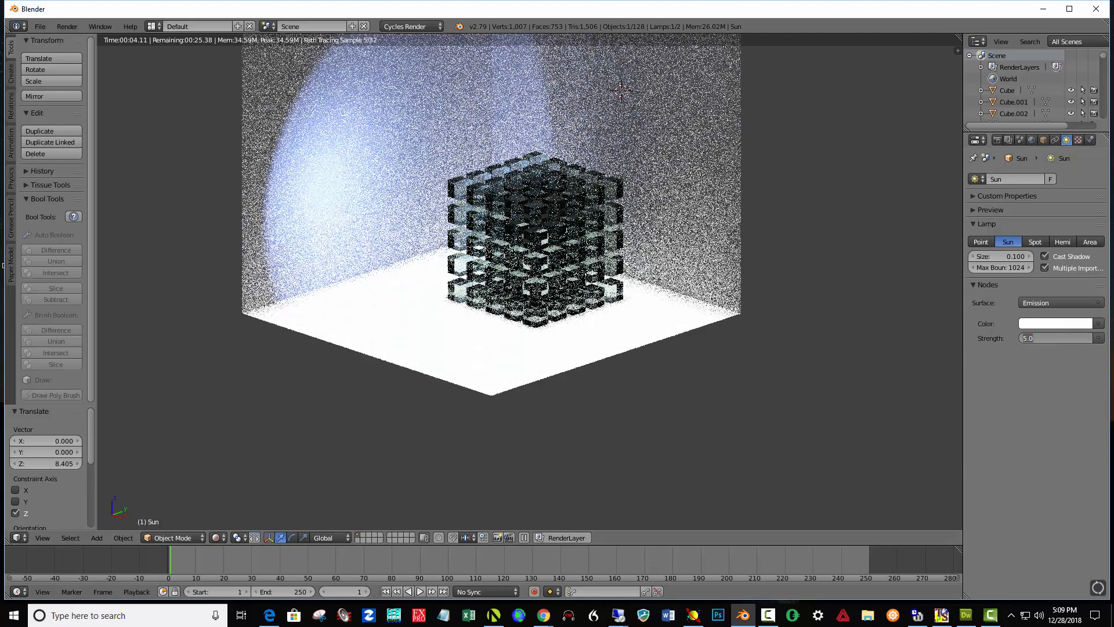
text(1)
key(Return)
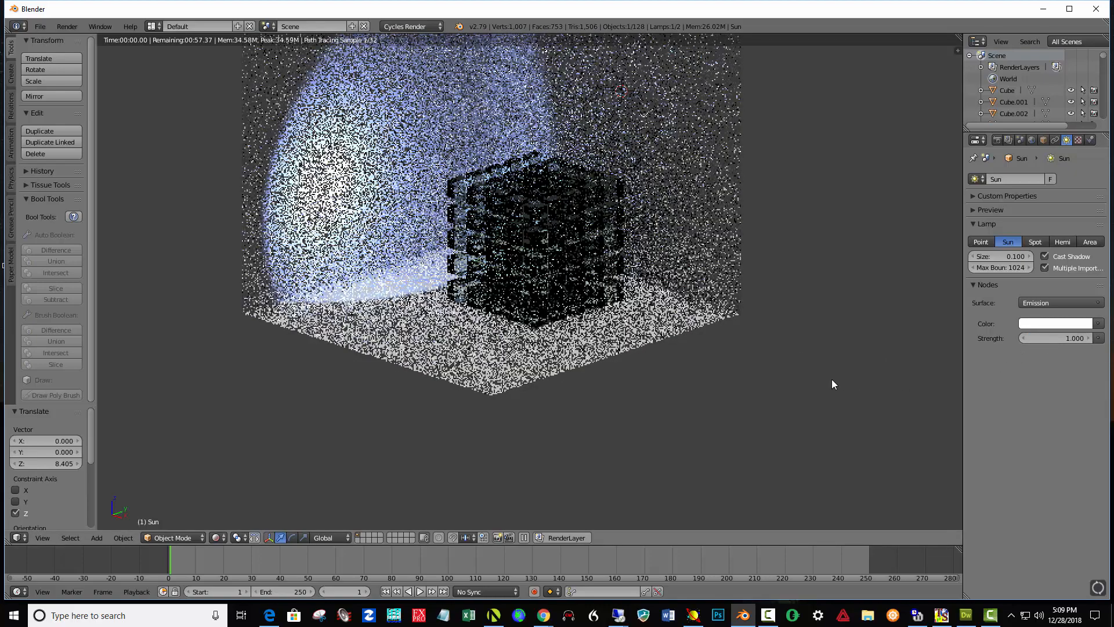
Set the sun lamp's strength to 2.5 and return the viewport to Solid shading.
click(1056, 338)
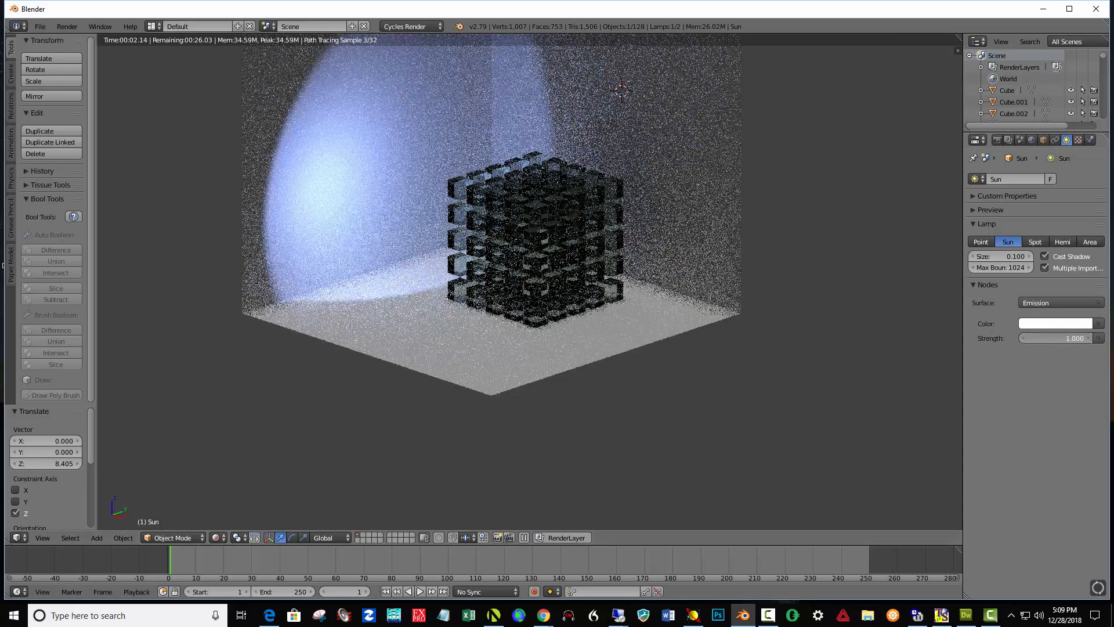
text(2.5)
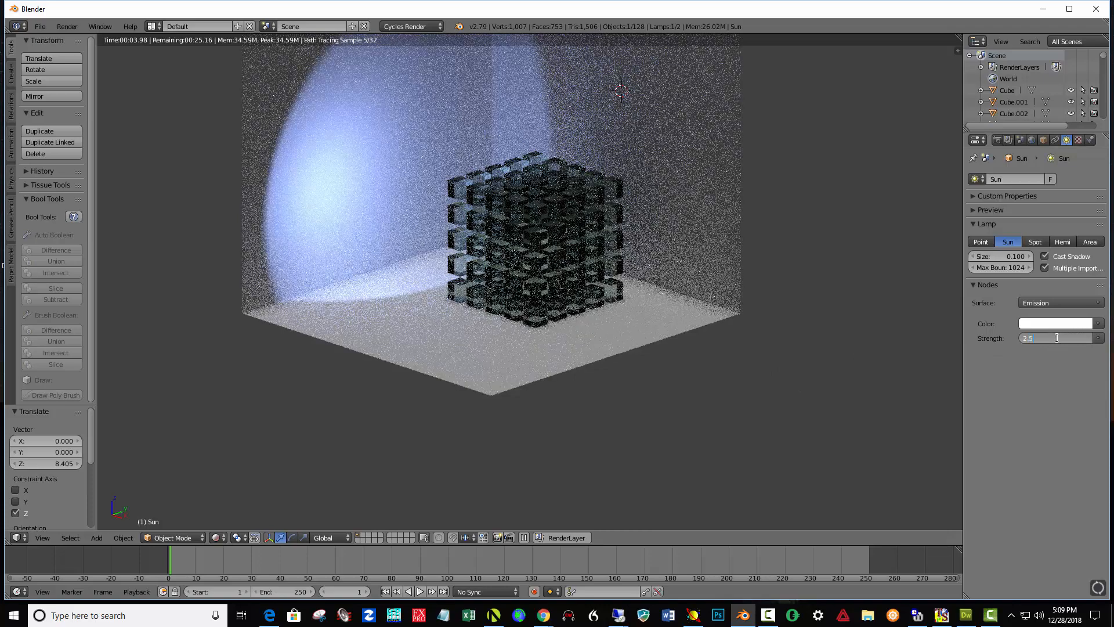
key(Return)
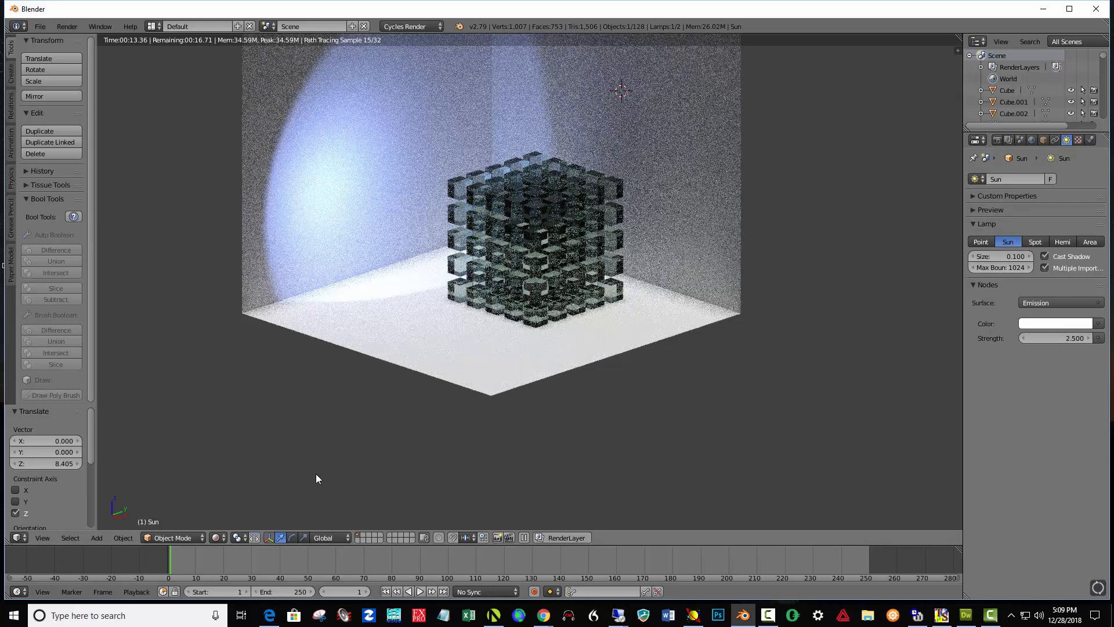
click(218, 536)
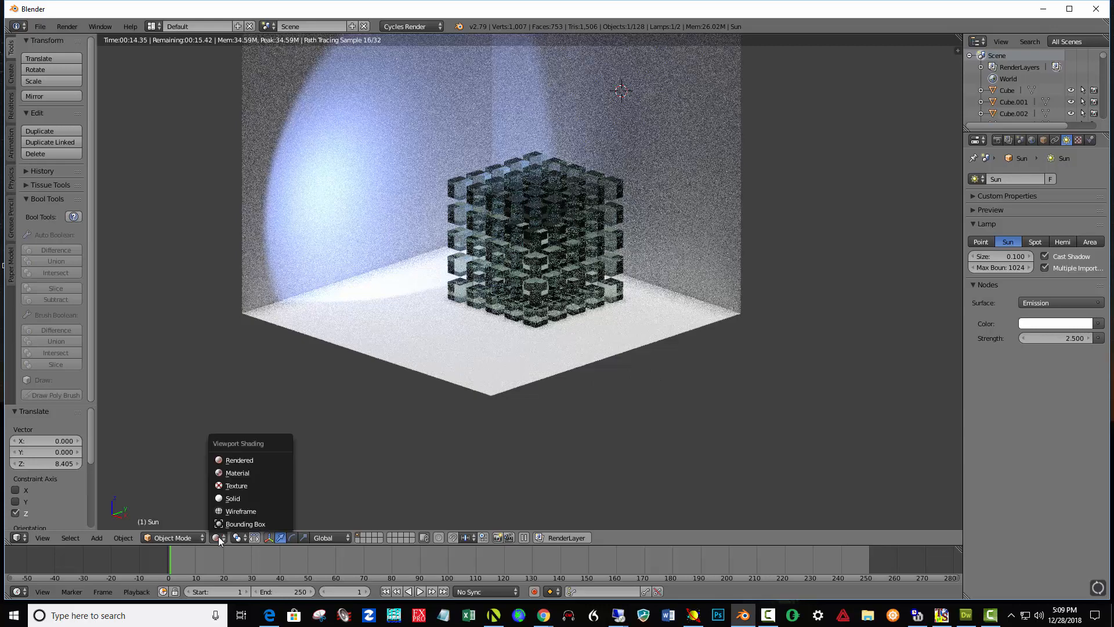
click(229, 500)
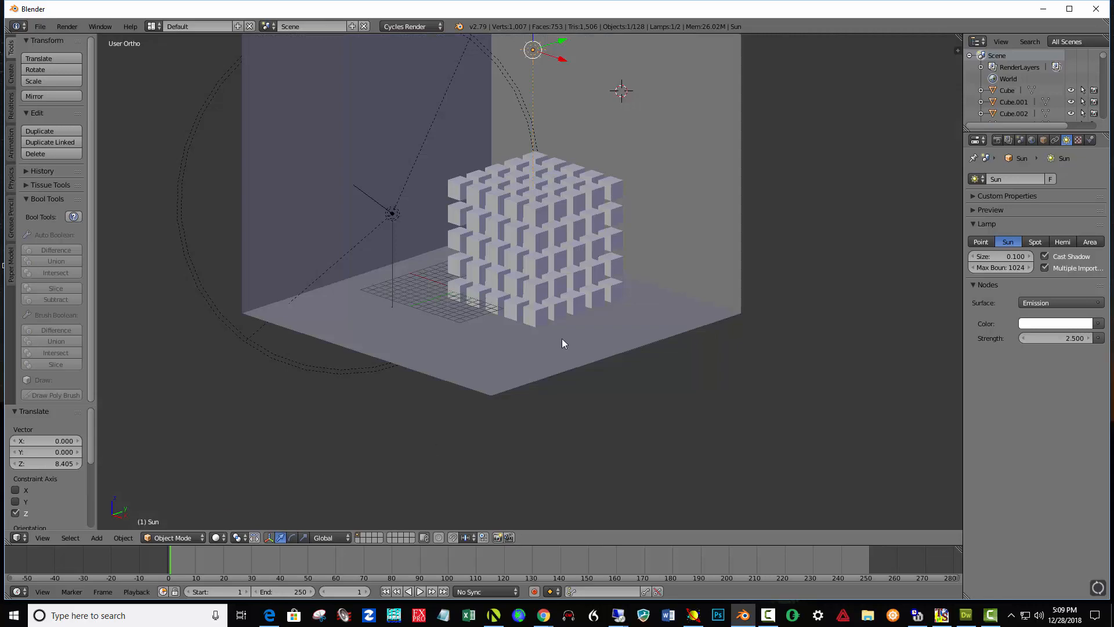
Place the 3D cursor on the open floor in front of the cube grid and add a camera there.
middle_drag(583, 300, 576, 397)
click(525, 446)
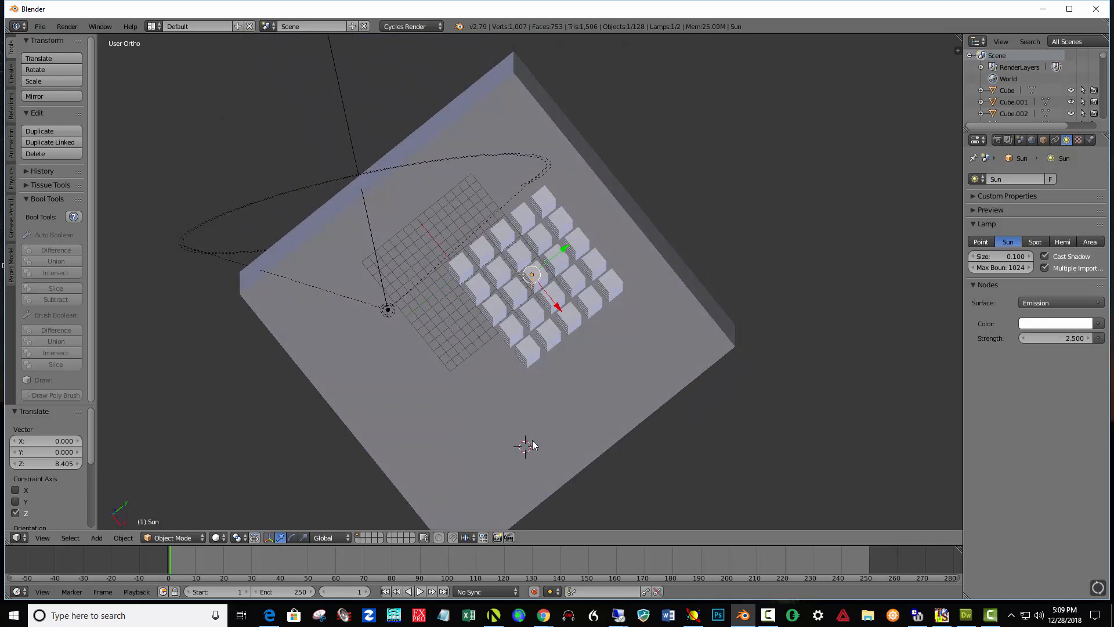
key(shift+a)
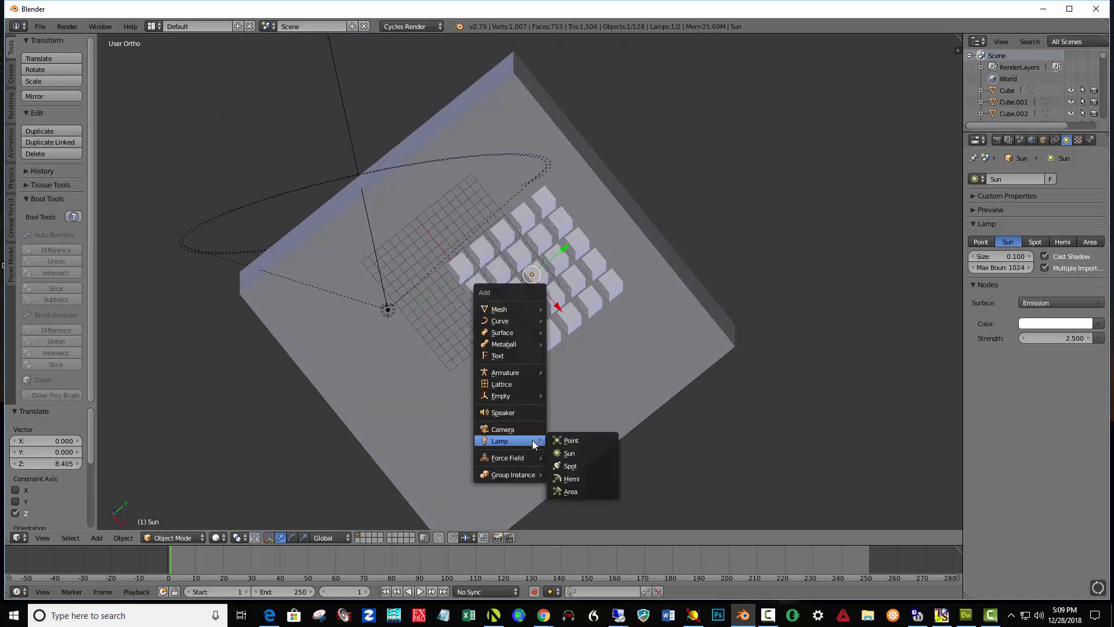
click(514, 428)
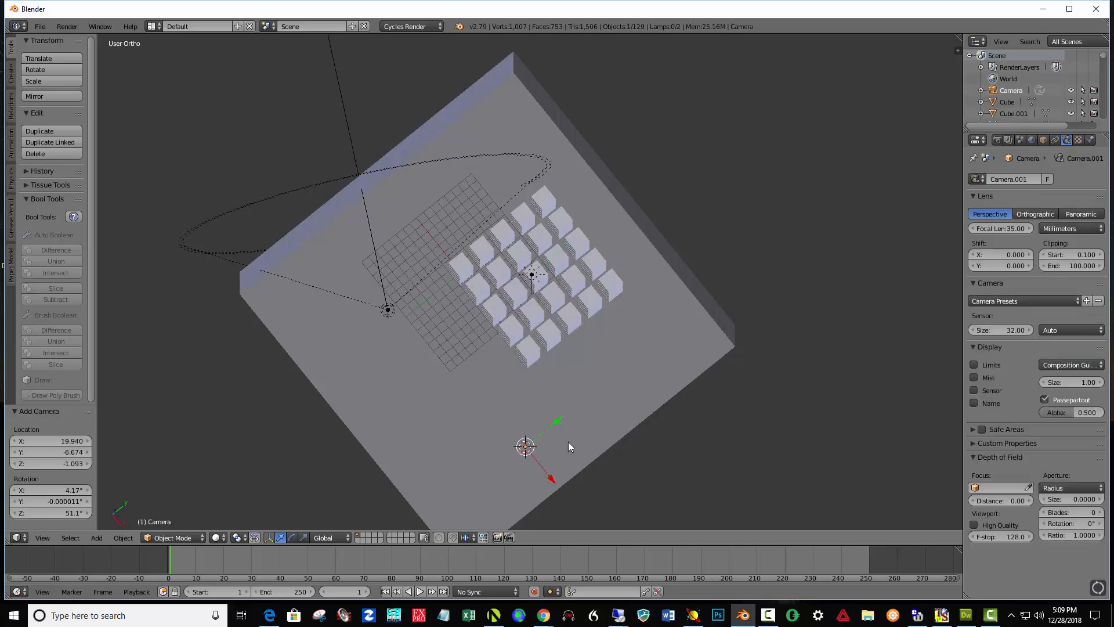
middle_drag(586, 440, 647, 340)
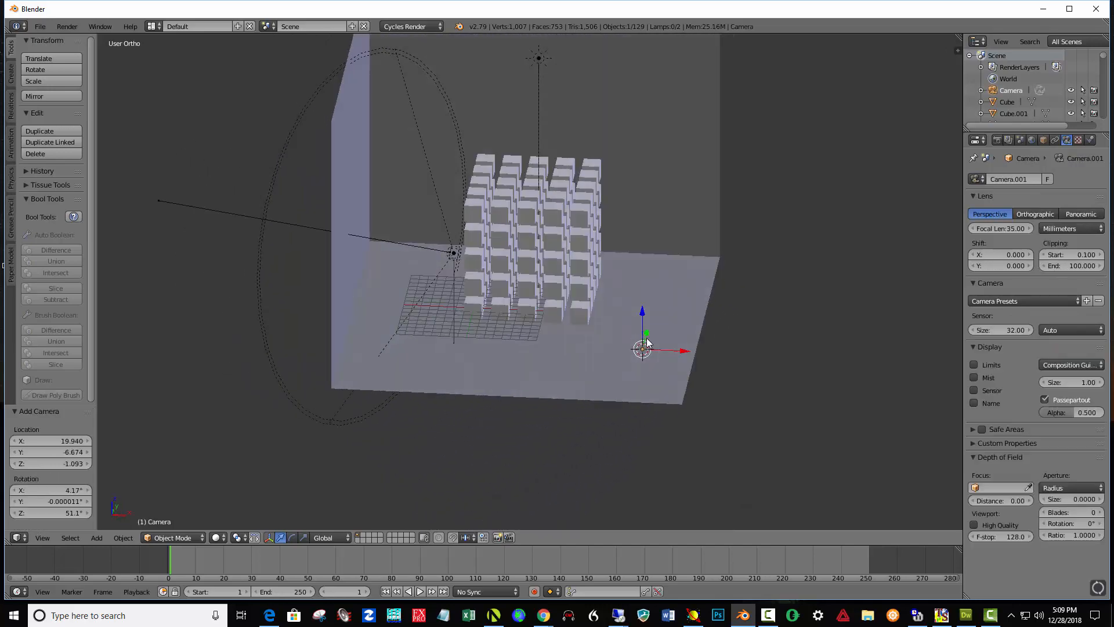
Raise the camera about 8.85 units along Z and rotate it about 89° to turn it upright.
drag(642, 314, 646, 238)
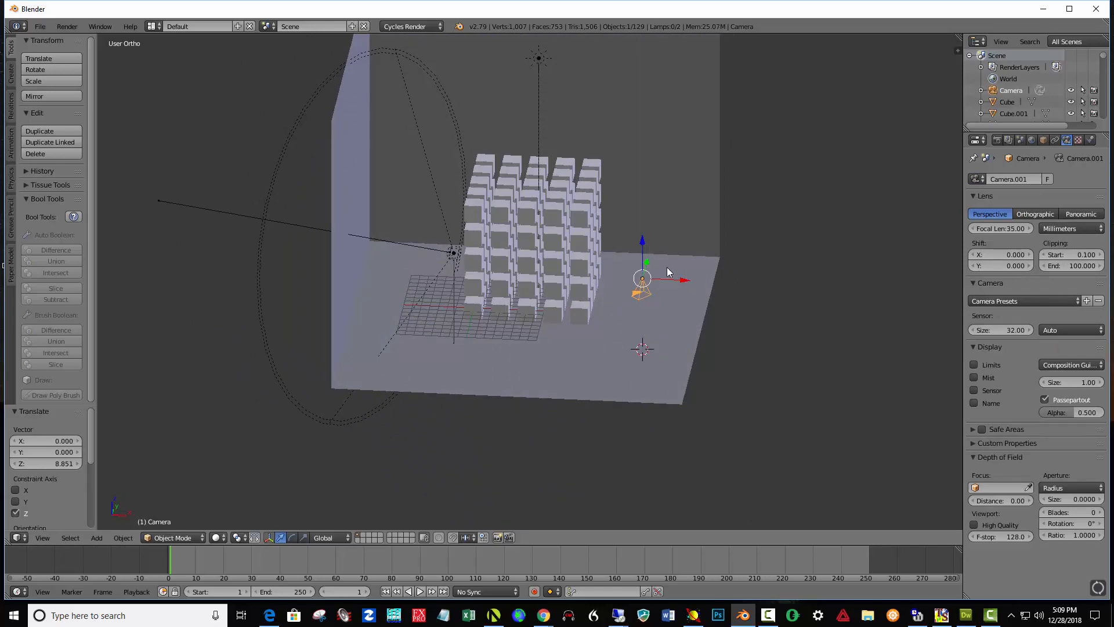
middle_drag(684, 328, 712, 350)
key(r)
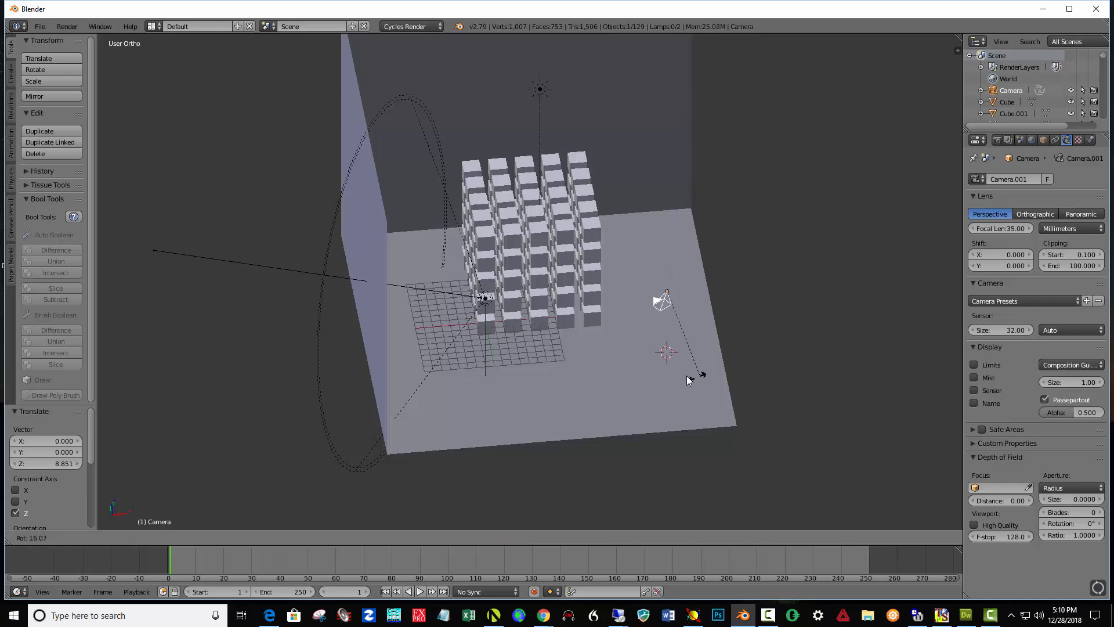
click(597, 346)
Rotate the camera about -59.6° so it points at the near corner of the cube grid.
mouse_move(718, 353)
middle_down()
mouse_move(755, 377)
mouse_move(719, 398)
mouse_move(772, 341)
mouse_move(755, 384)
mouse_move(765, 380)
mouse_move(726, 335)
middle_up()
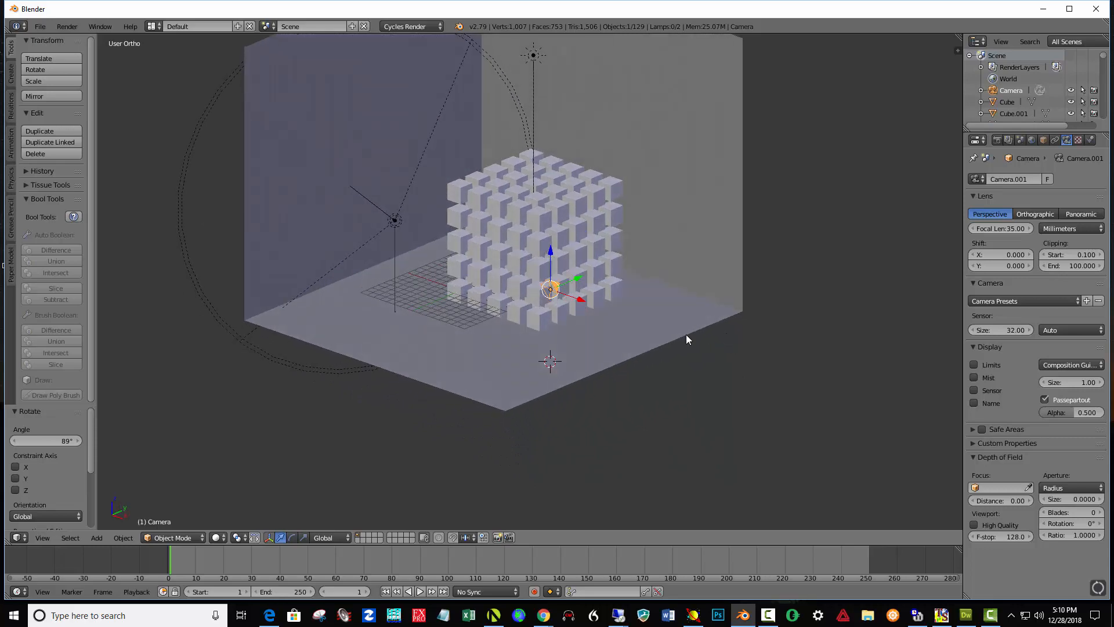
scroll(686, 336, up, 2)
scroll(685, 339, up, 2)
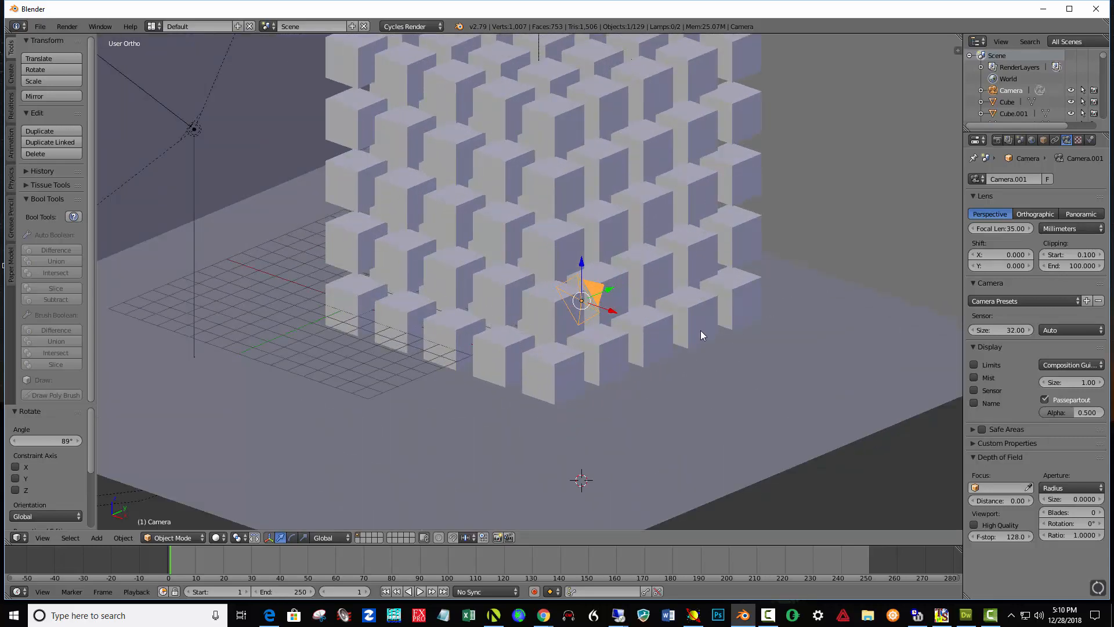
key(r)
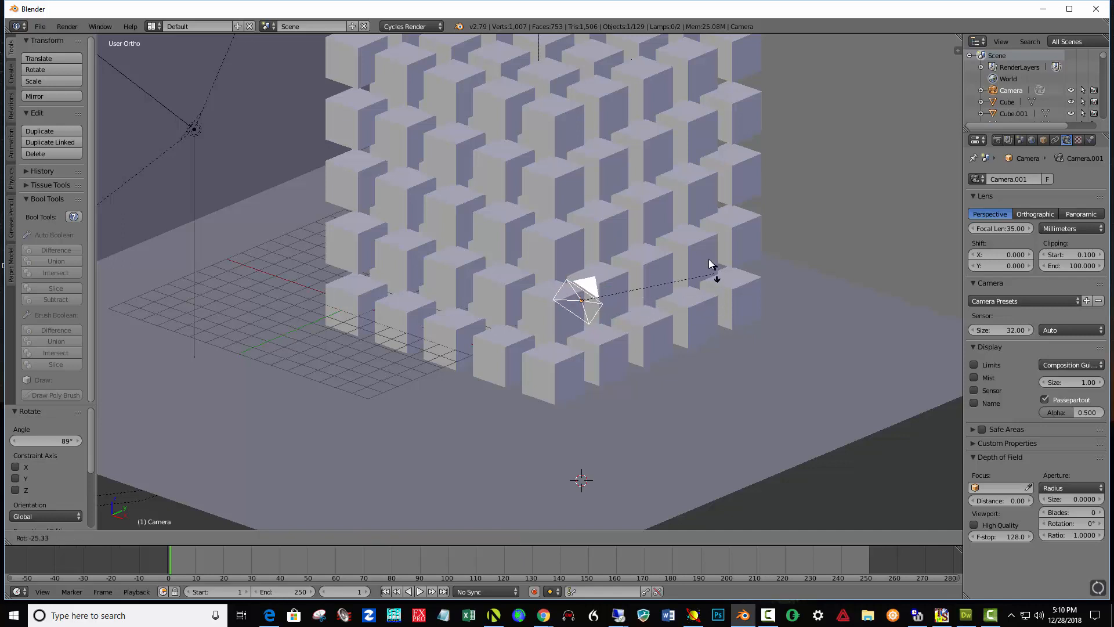
click(659, 227)
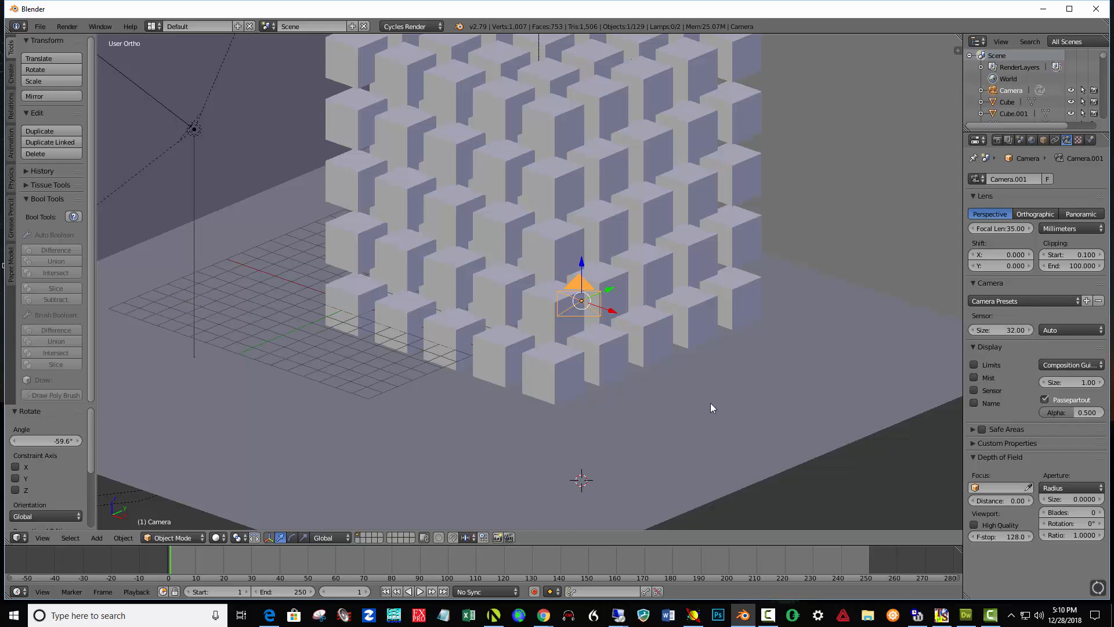
Look through the camera, enable Lock Camera to View, and pull the camera back until the whole cube grid fits the frame.
key(KP_0)
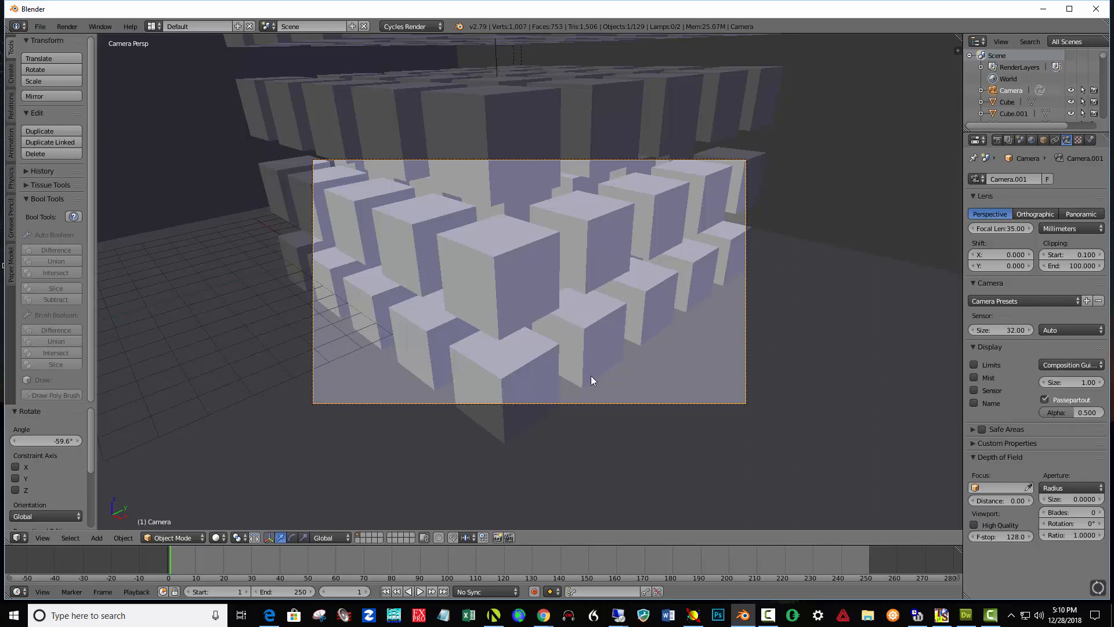
key(n)
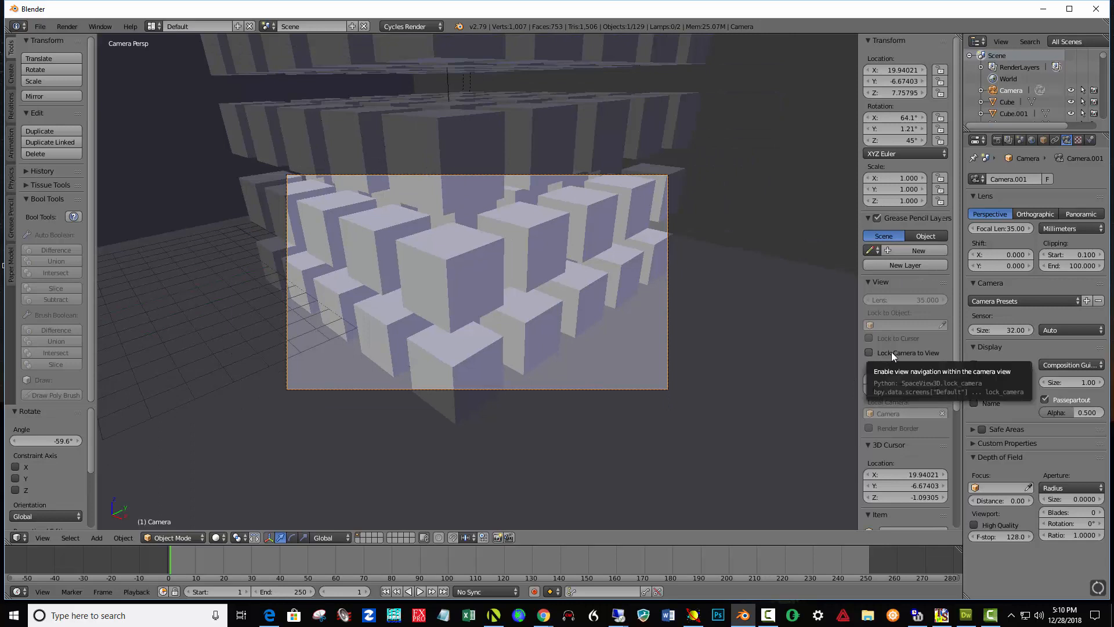
click(872, 351)
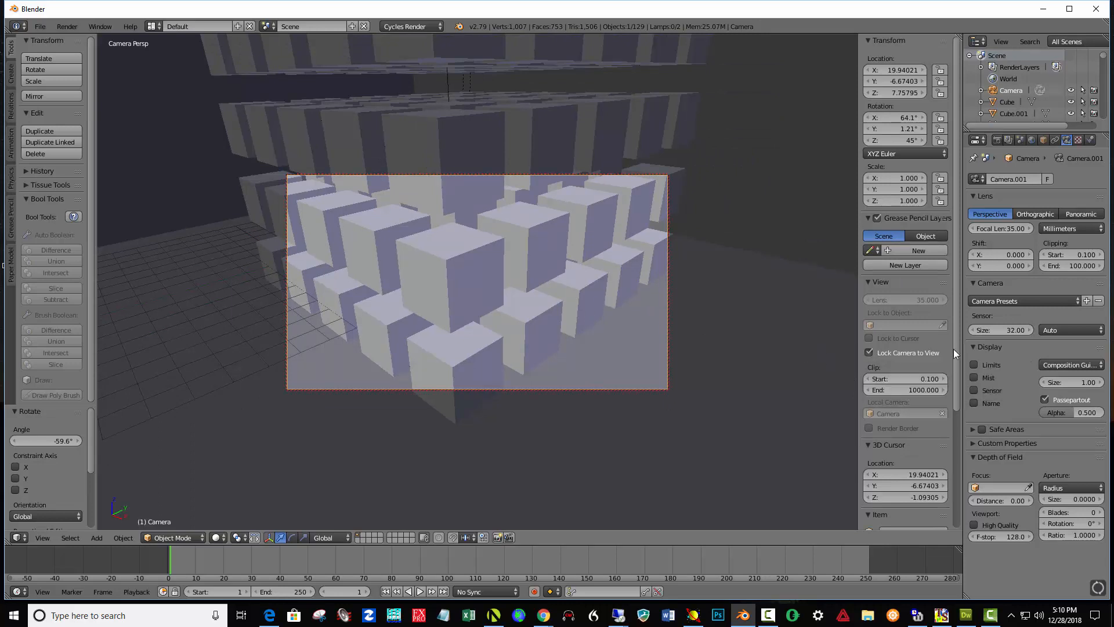
key(n)
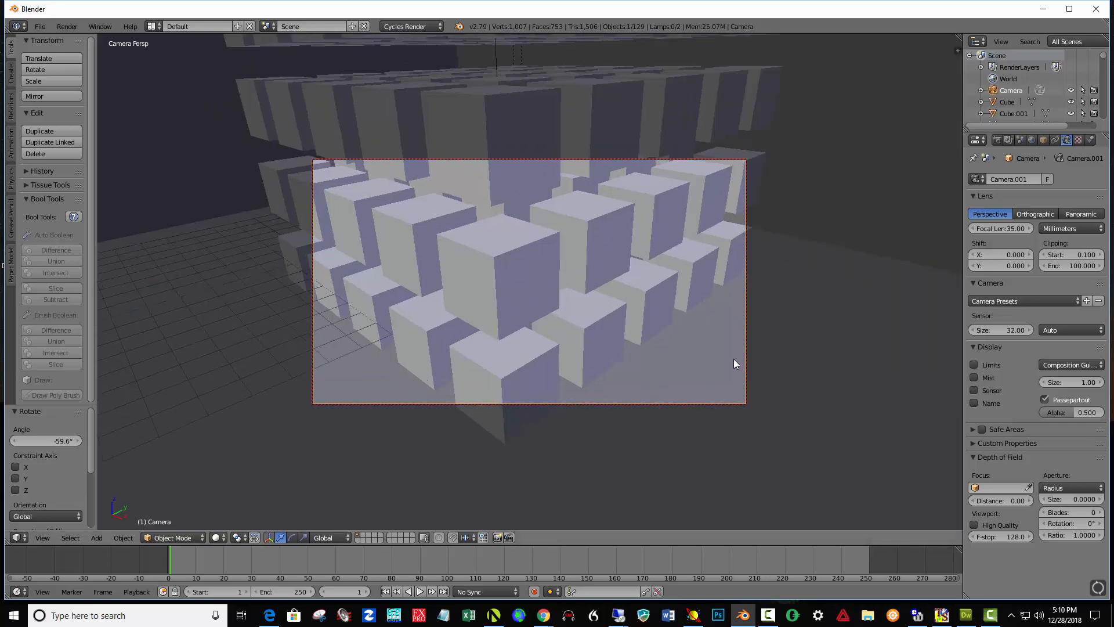
scroll(734, 362, down, 6)
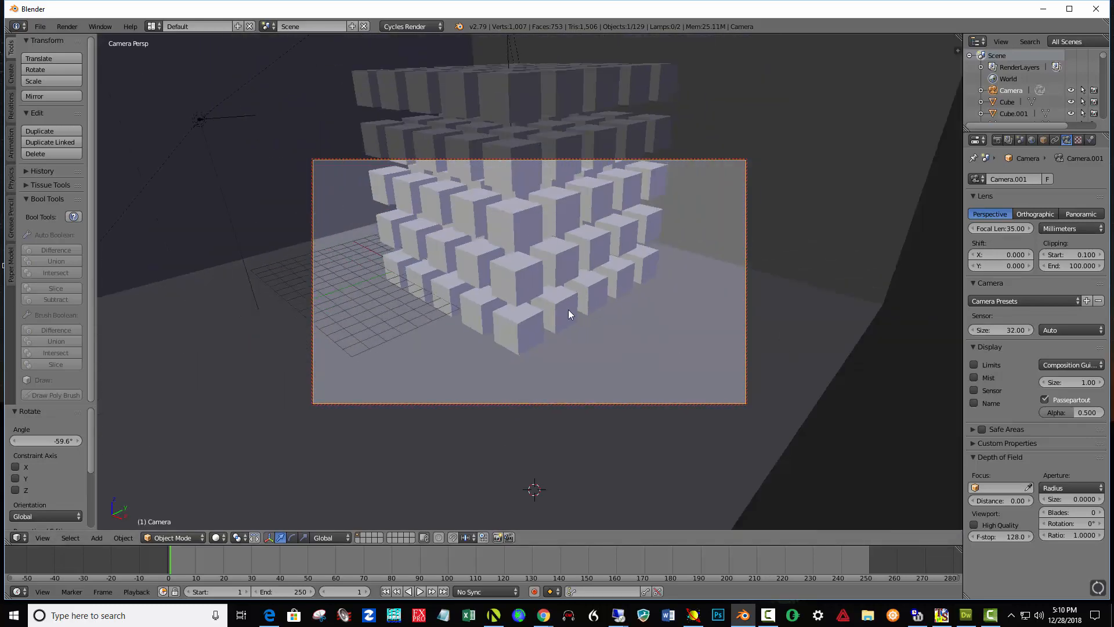
middle_drag(569, 314, 557, 288)
scroll(592, 276, down, 3)
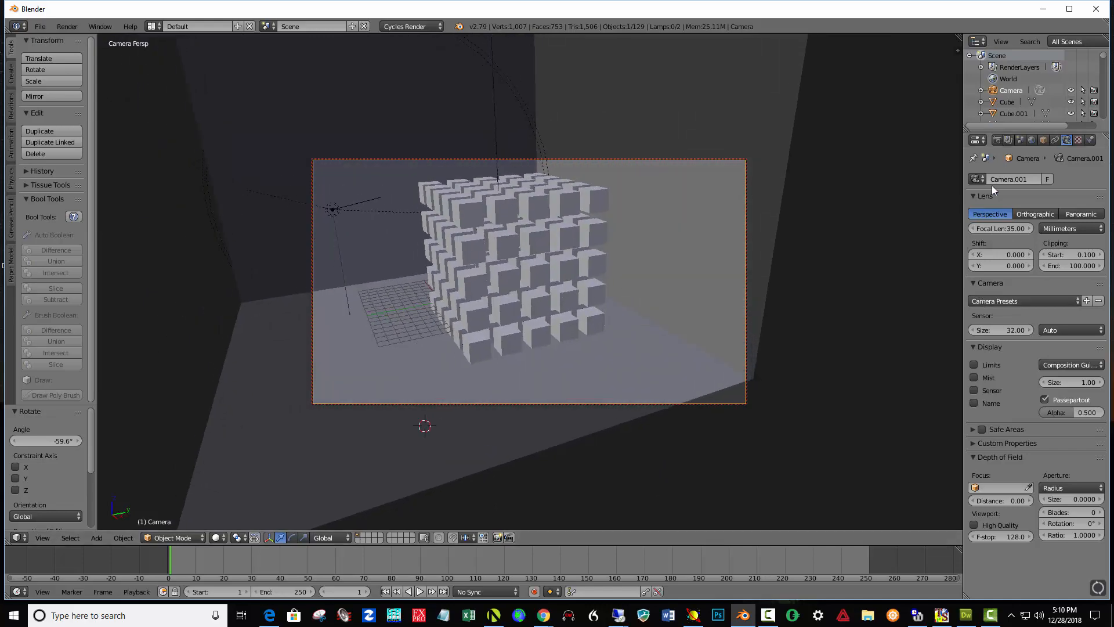
Set the render resolution to 1393 by 1189 px.
click(997, 140)
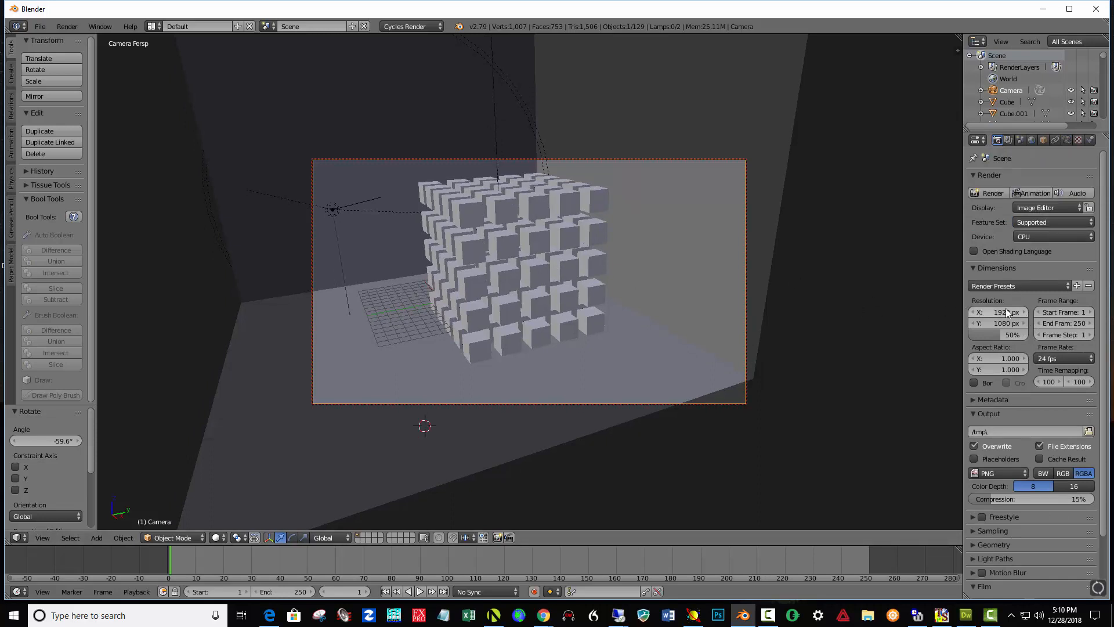
drag(1008, 314, 855, 313)
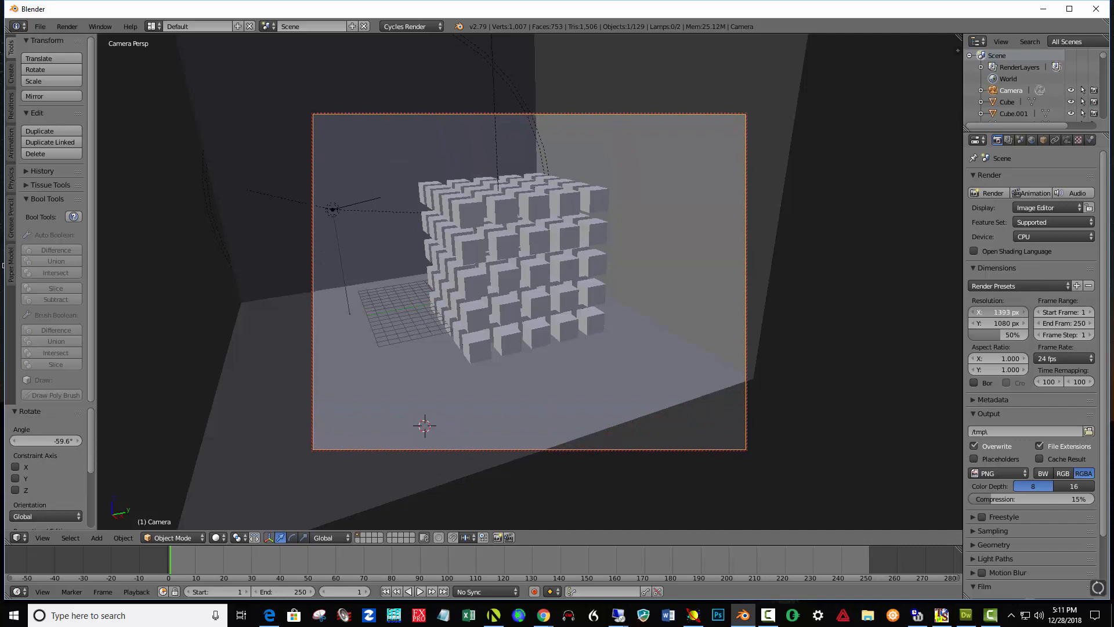
drag(1005, 323, 1037, 323)
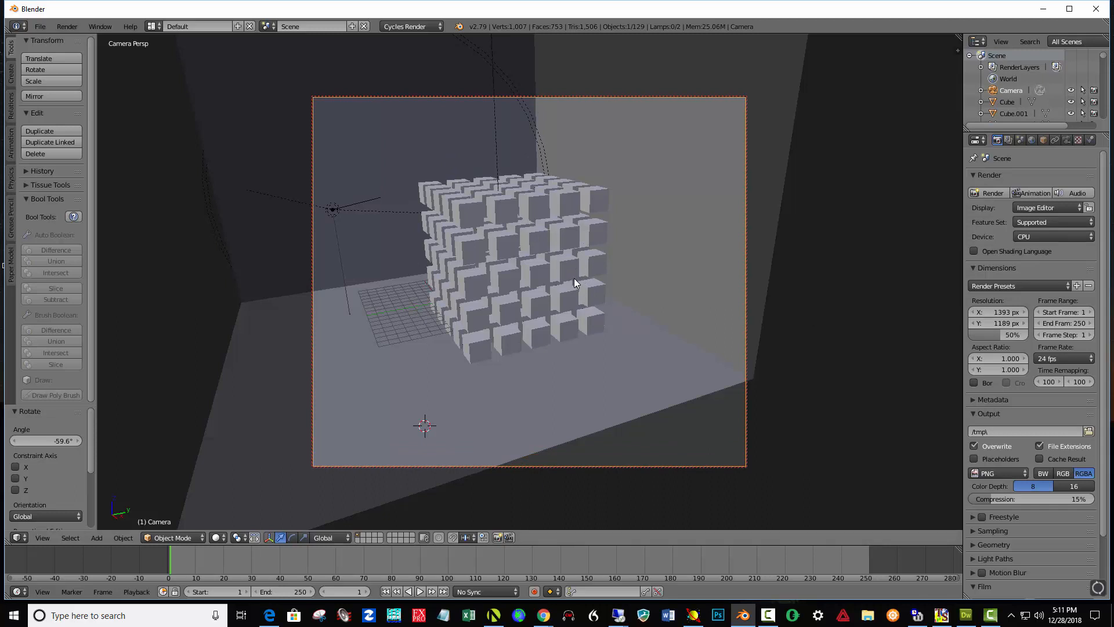
Reframe the camera view with a slightly lower angle and a closer distance to the cube grid.
shift+middle_drag(573, 277, 615, 293)
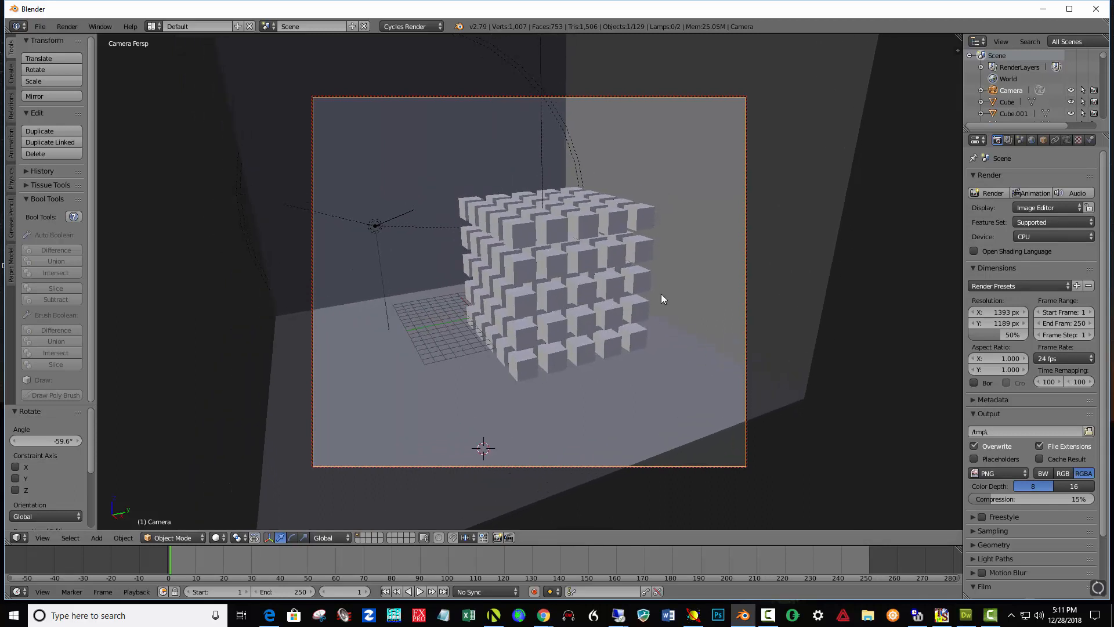
middle_drag(685, 327, 677, 317)
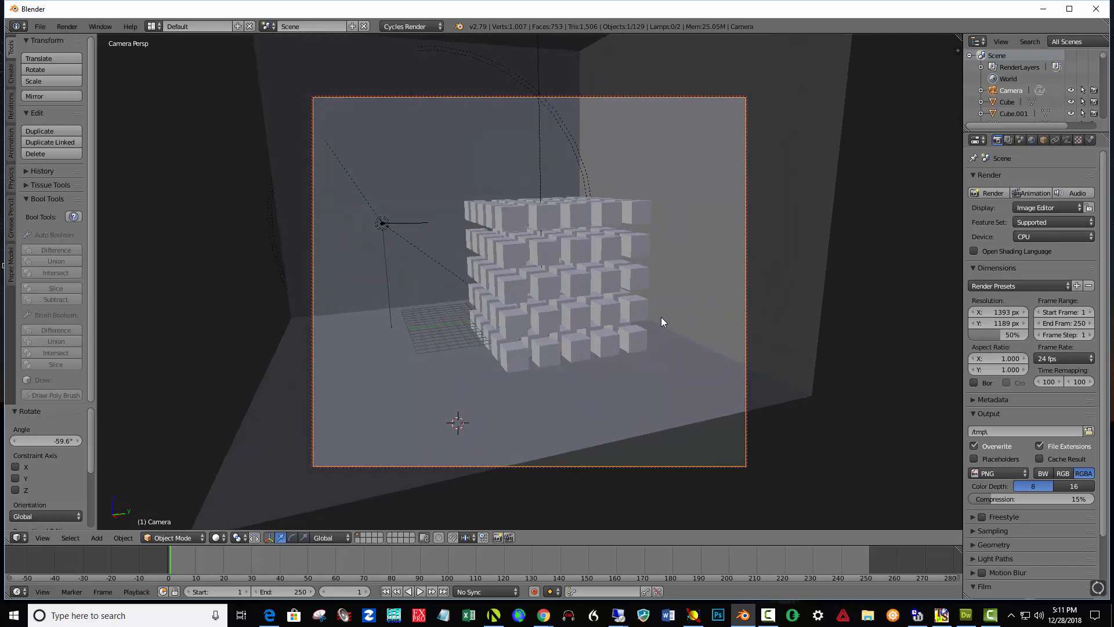
scroll(663, 322, up, 2)
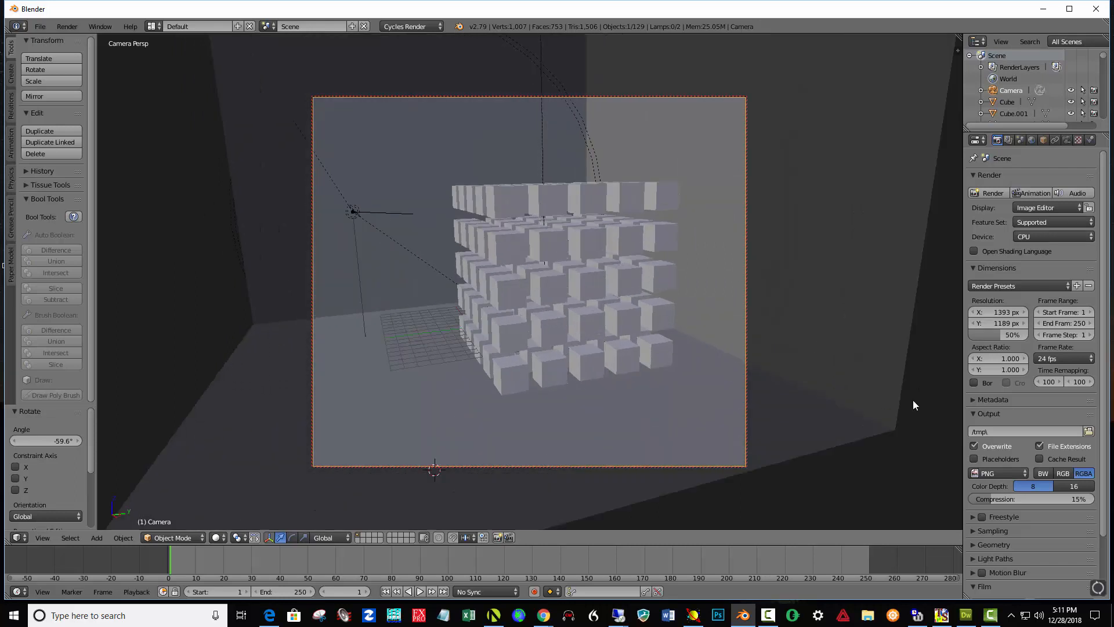
Preview the camera view in Rendered shading and swing the camera around the cube grid's front corner.
click(223, 537)
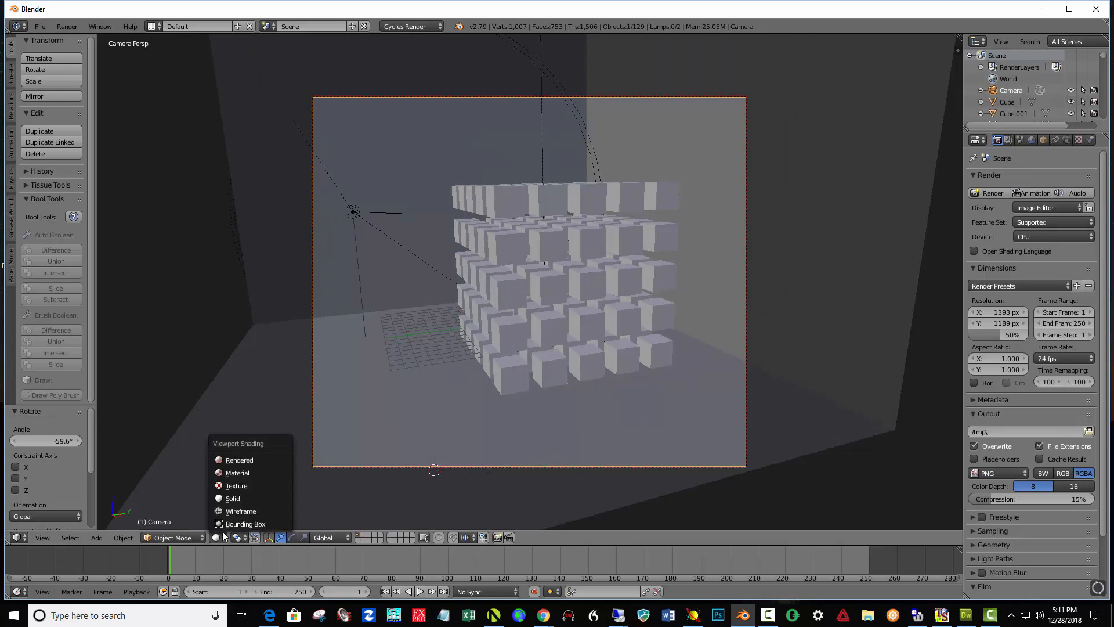
click(246, 461)
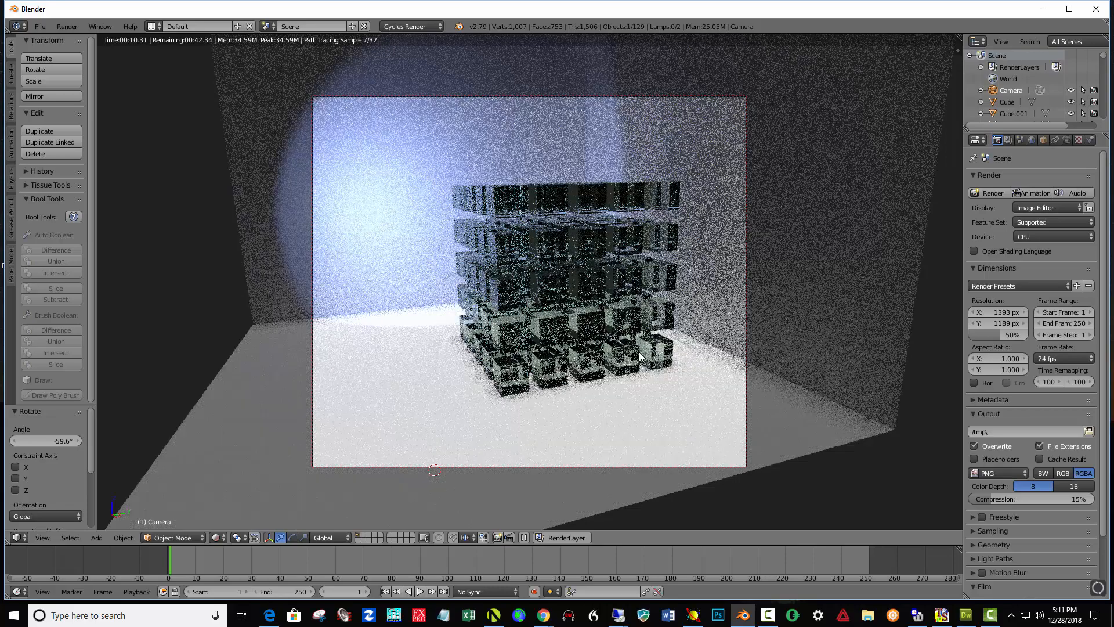
middle_drag(635, 352, 580, 359)
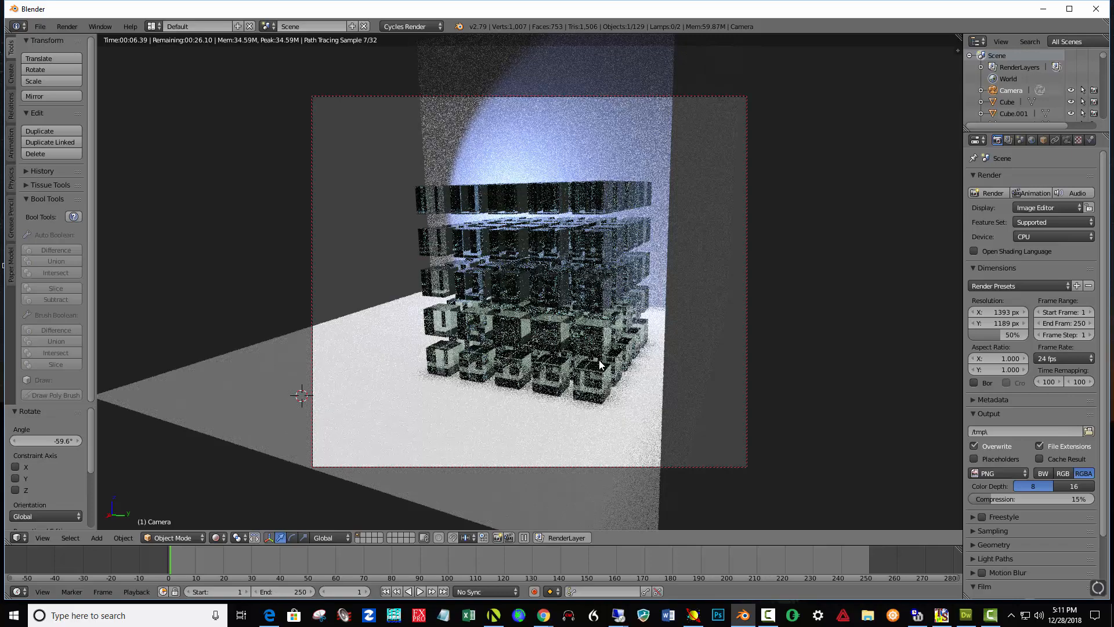
middle_drag(599, 360, 601, 366)
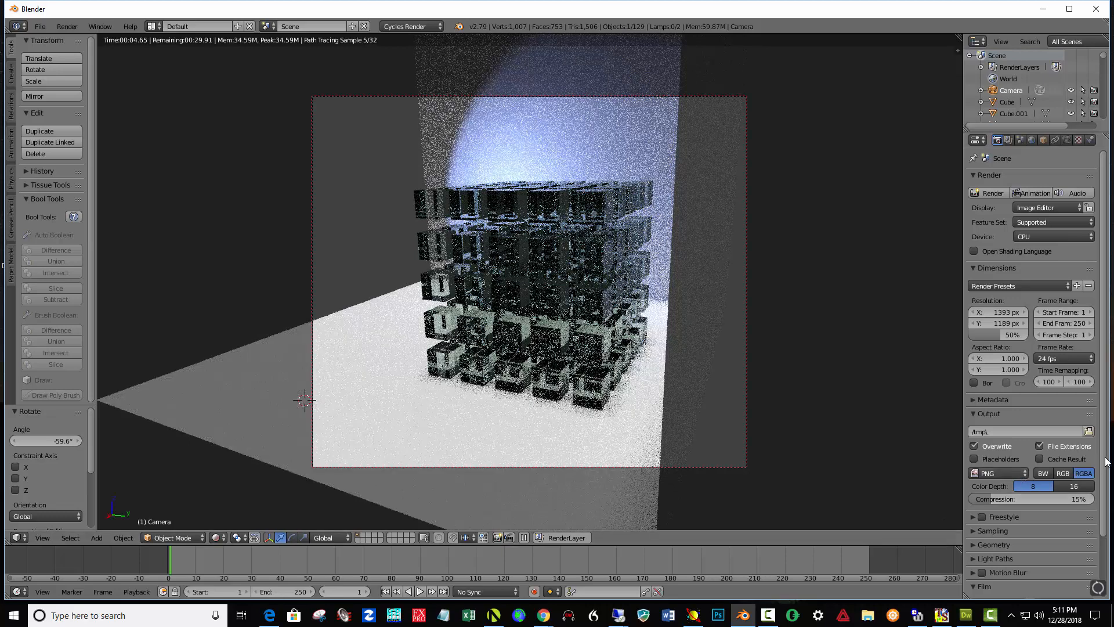
Set the Cycles render samples to 250 and Clamp Indirect to 1.00.
scroll(997, 493, down, 3)
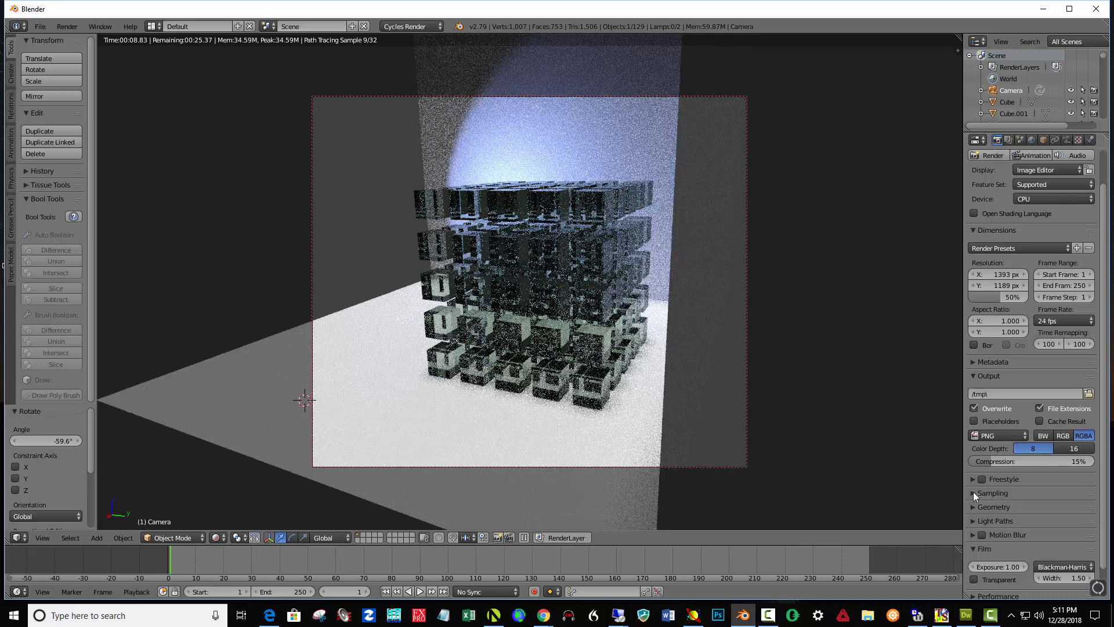
click(973, 492)
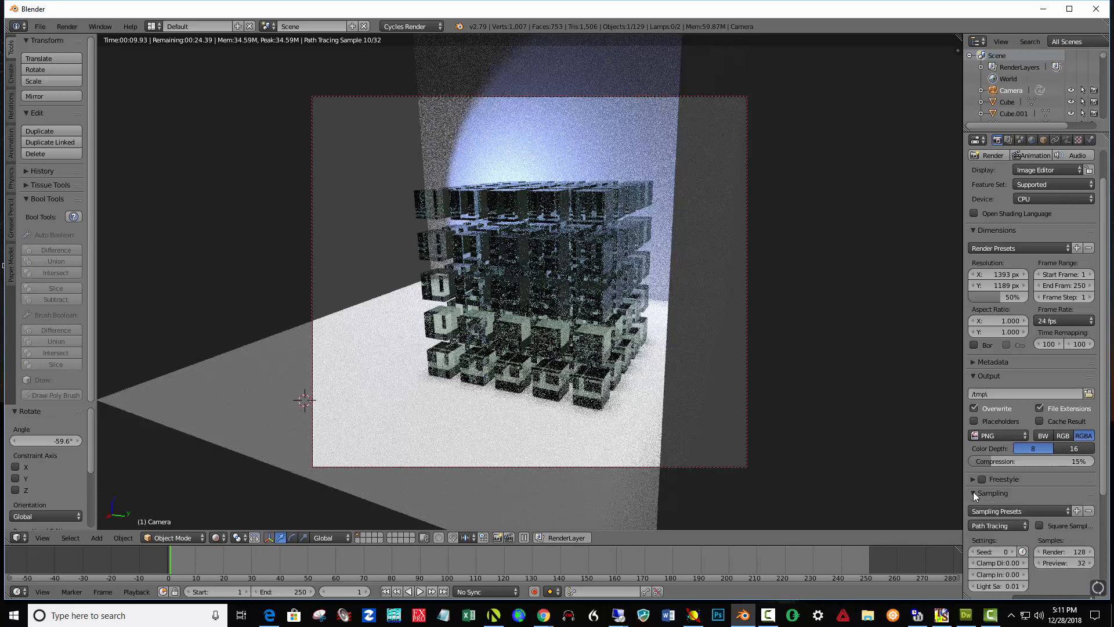
click(1075, 553)
text(250)
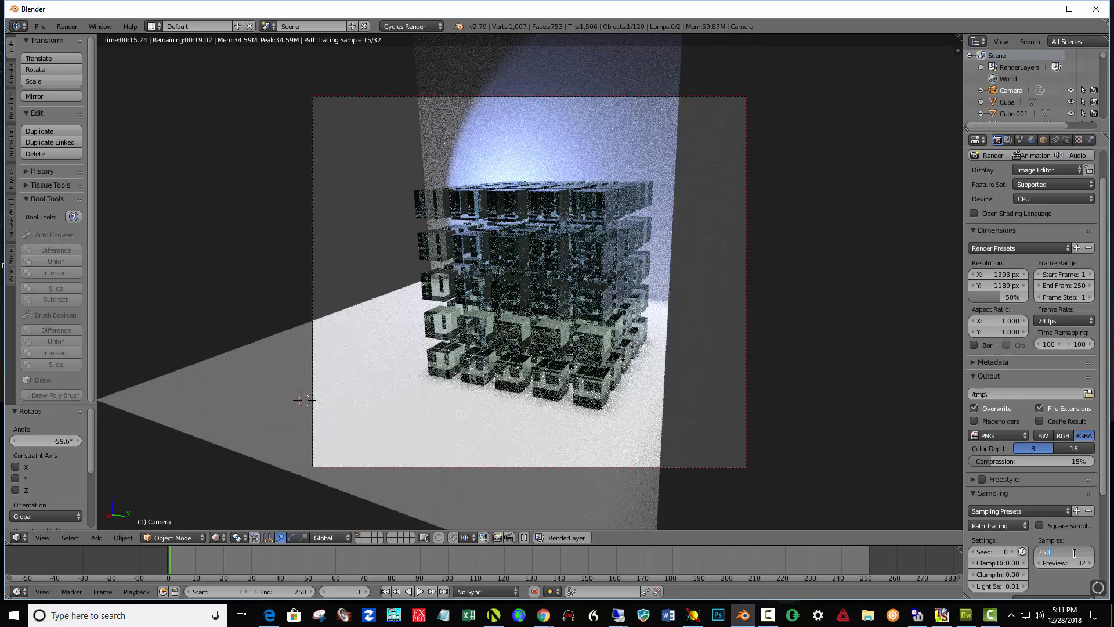
key(Return)
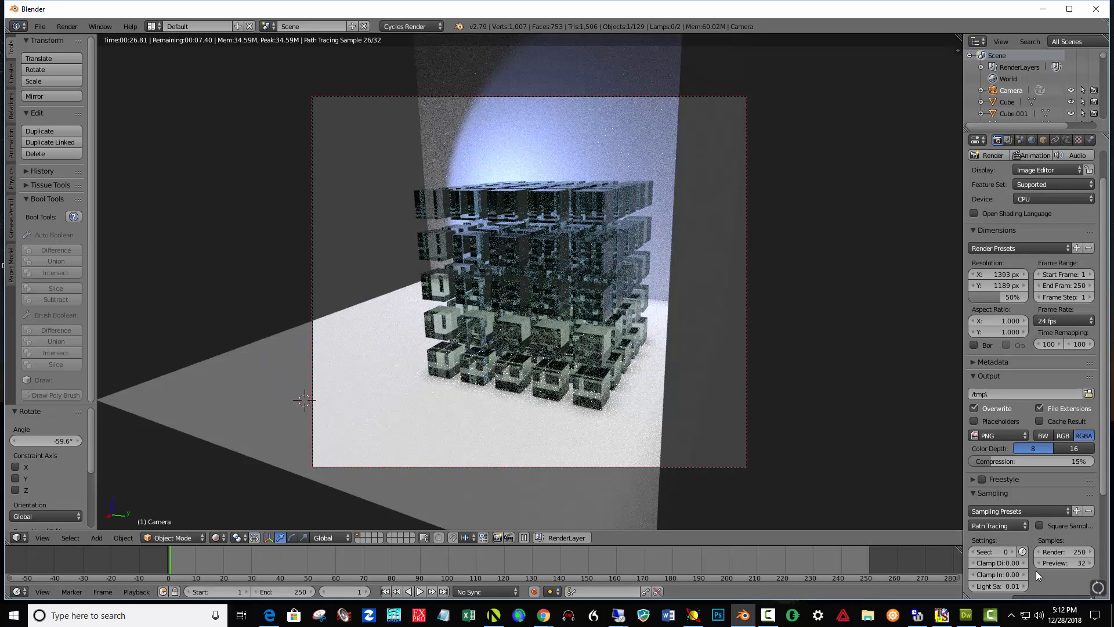
click(1014, 572)
text(1)
key(Return)
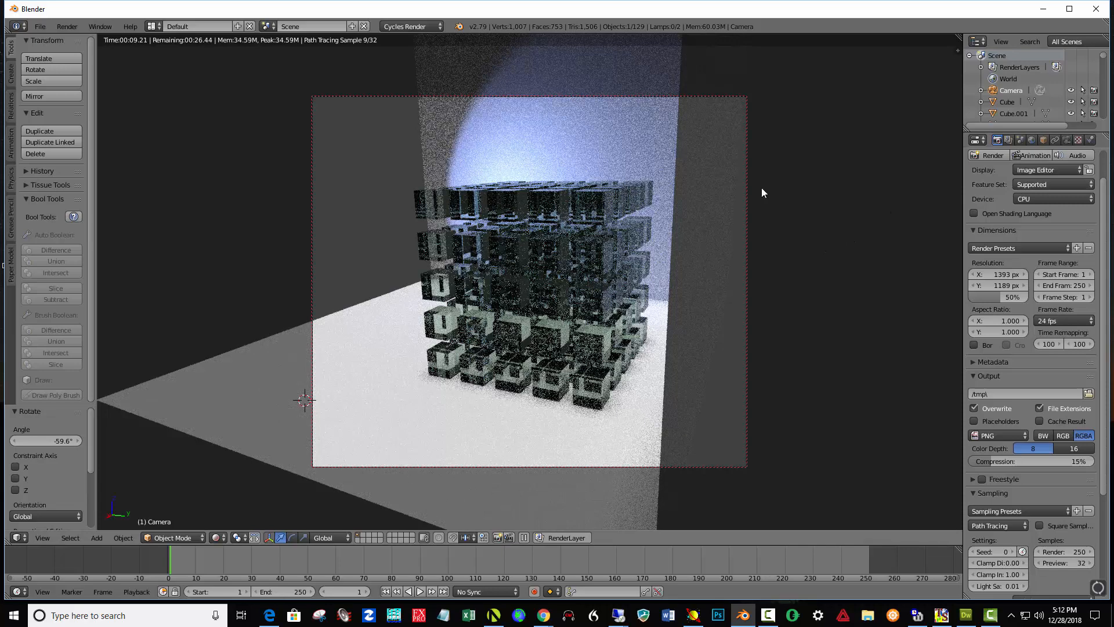
Try the world background color at a near-black 0.009 grey and at full white in the rendered preview.
click(1031, 140)
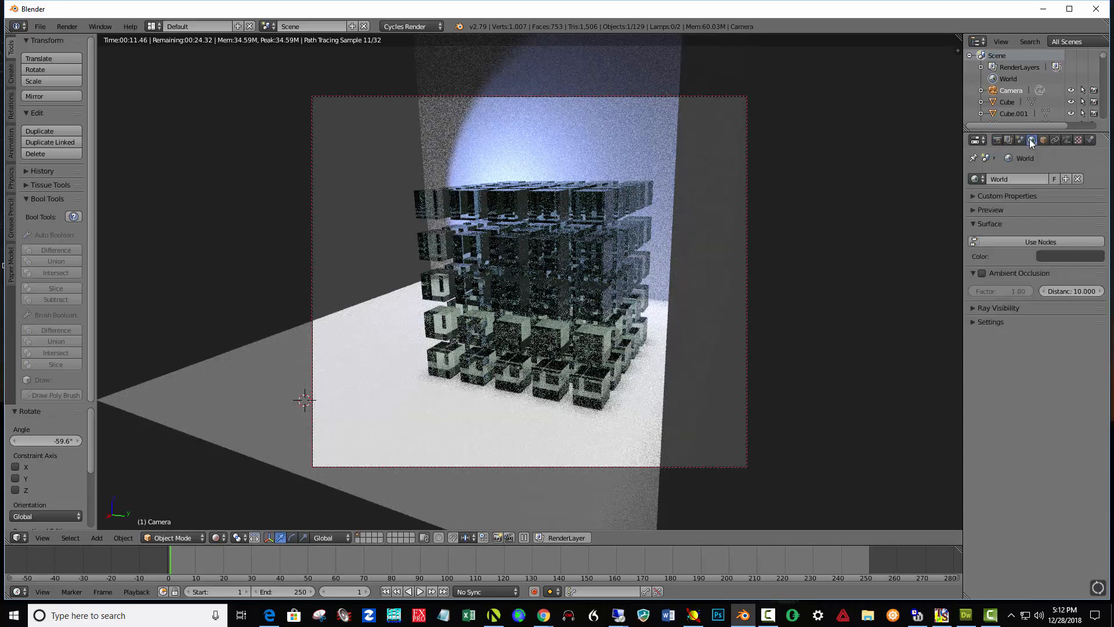
click(1056, 257)
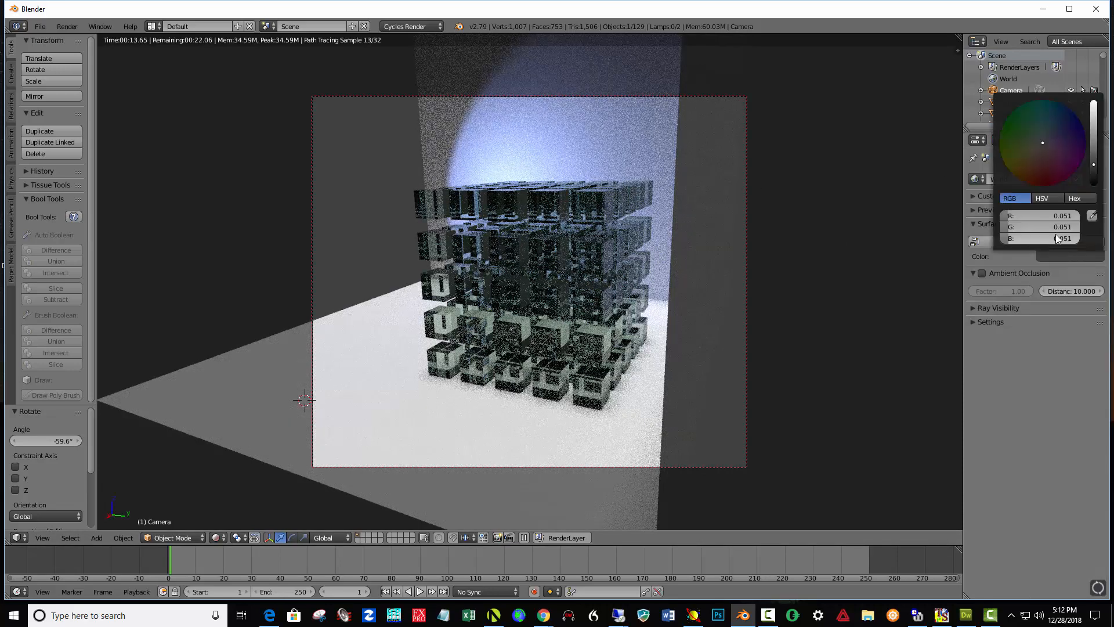
drag(1098, 156, 1095, 179)
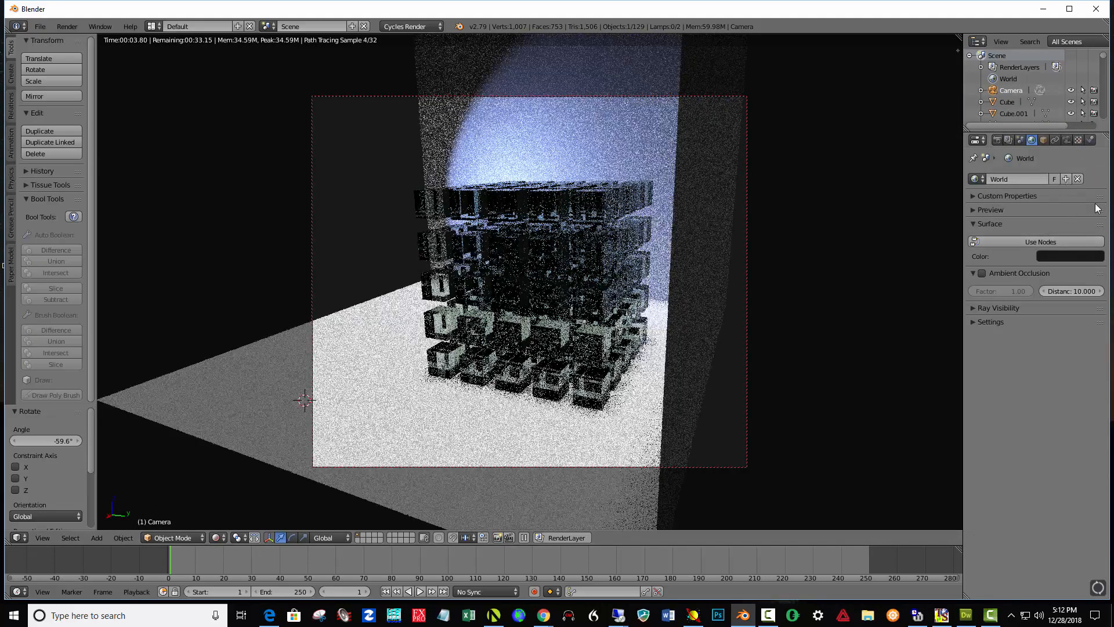
click(1083, 256)
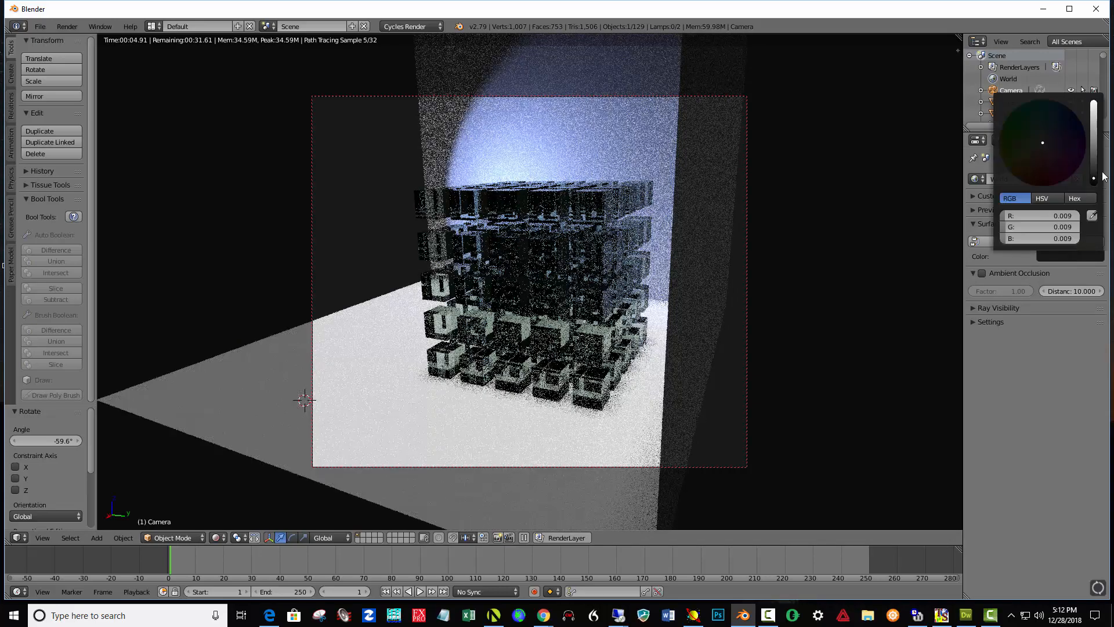
drag(1095, 178, 1093, 99)
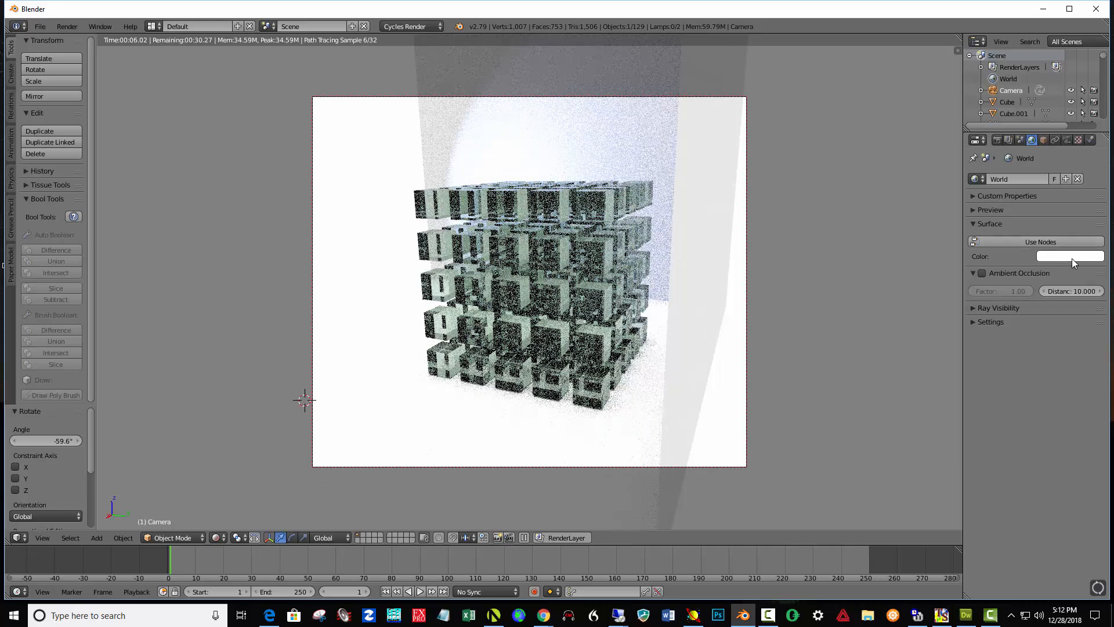
Darken the world background color to a very dark grey and swing the camera to face the cube grid head-on.
click(1071, 256)
click(1093, 134)
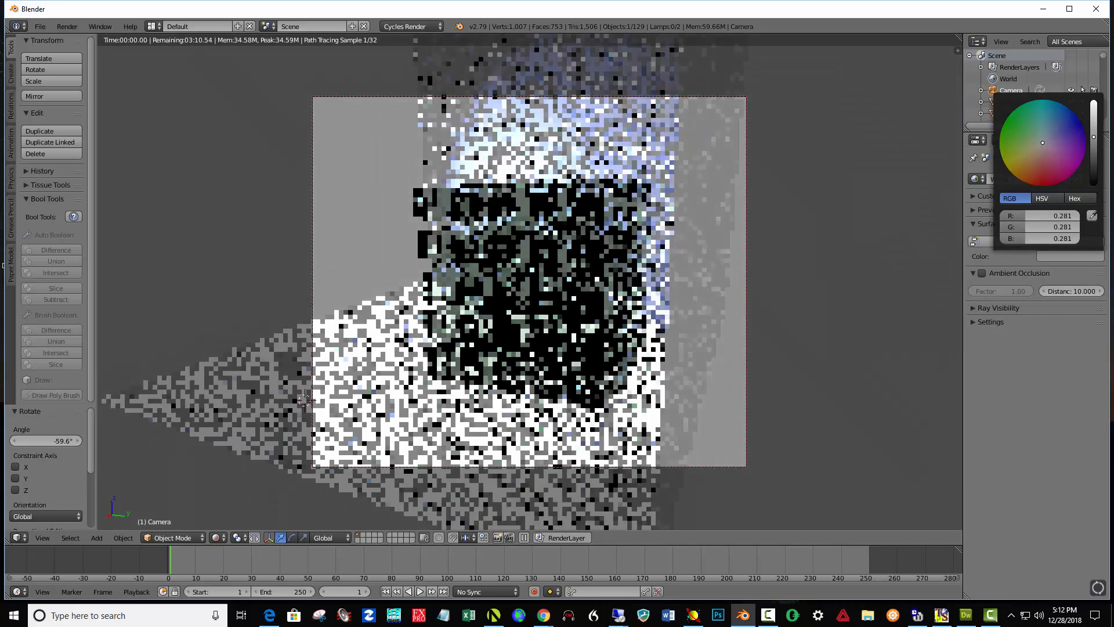
drag(1093, 134, 1093, 171)
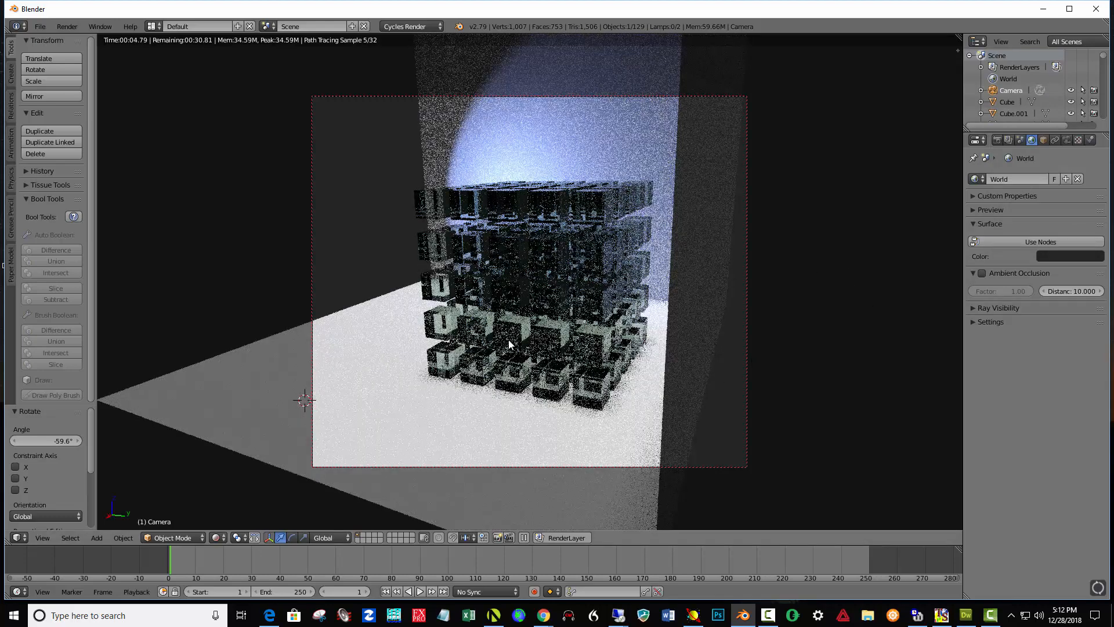
middle_drag(509, 340, 561, 346)
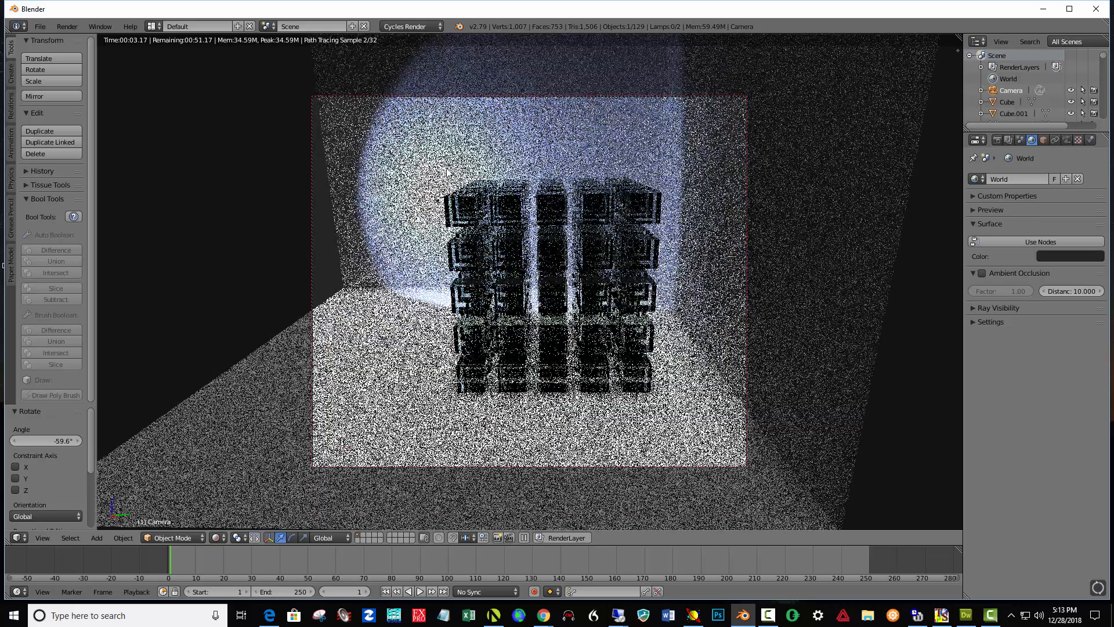
Swing the camera to a lower viewpoint off the cube grid's front and adjust its distance to frame the whole grid.
mouse_move(614, 343)
middle_down()
mouse_move(621, 322)
mouse_move(620, 330)
middle_up()
scroll(620, 330, up, 3)
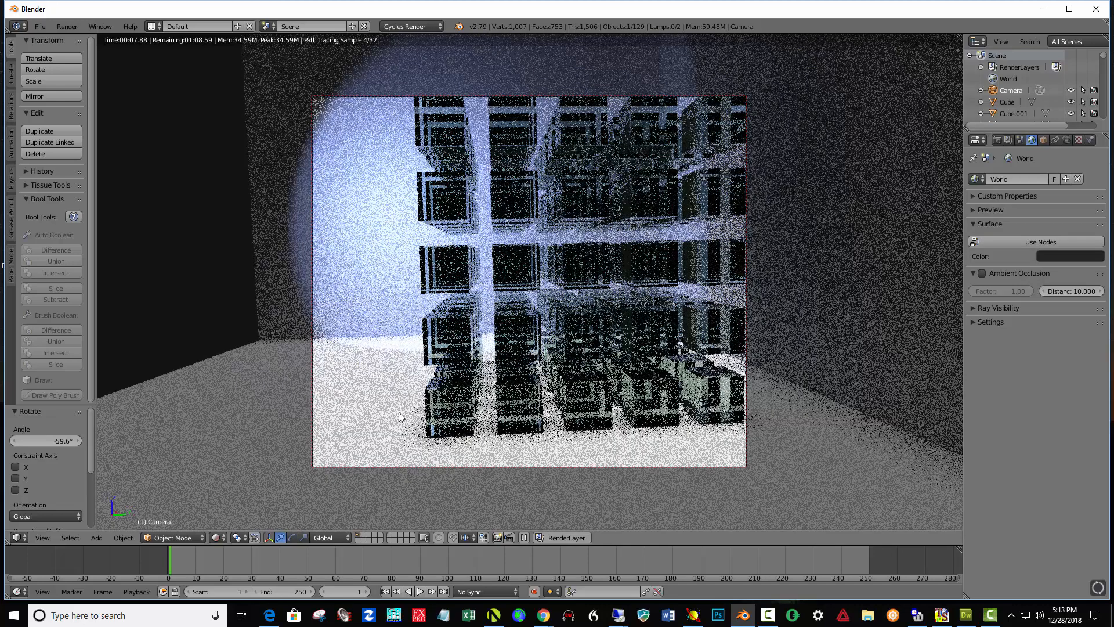
scroll(413, 416, down, 2)
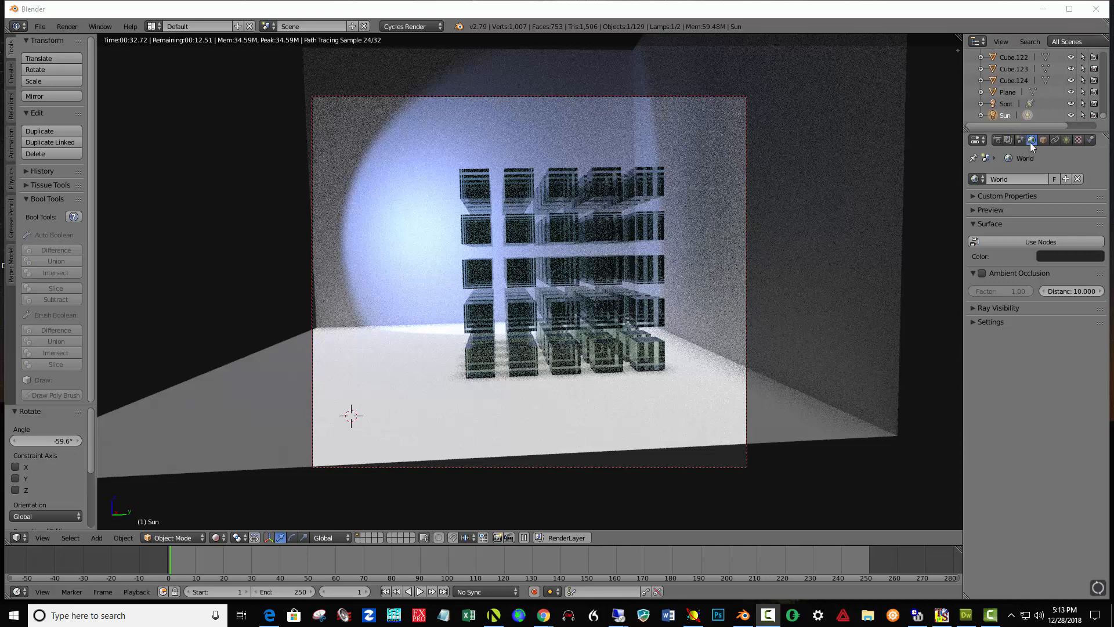
Change the Sun lamp's type to Spot and set its emission strength to 10000.
click(1067, 140)
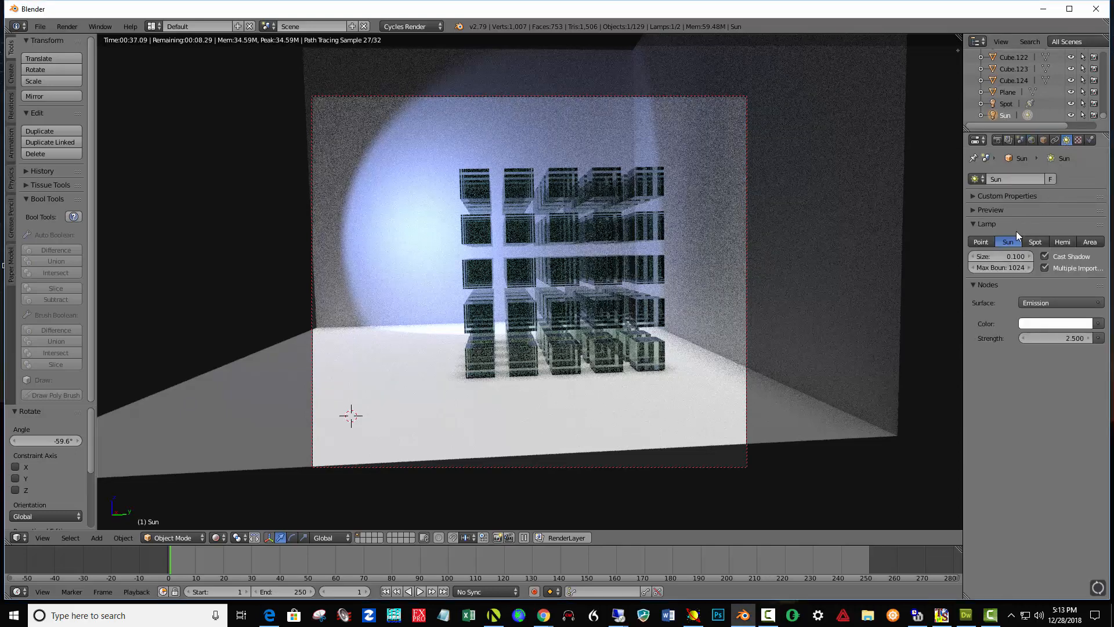
click(1042, 242)
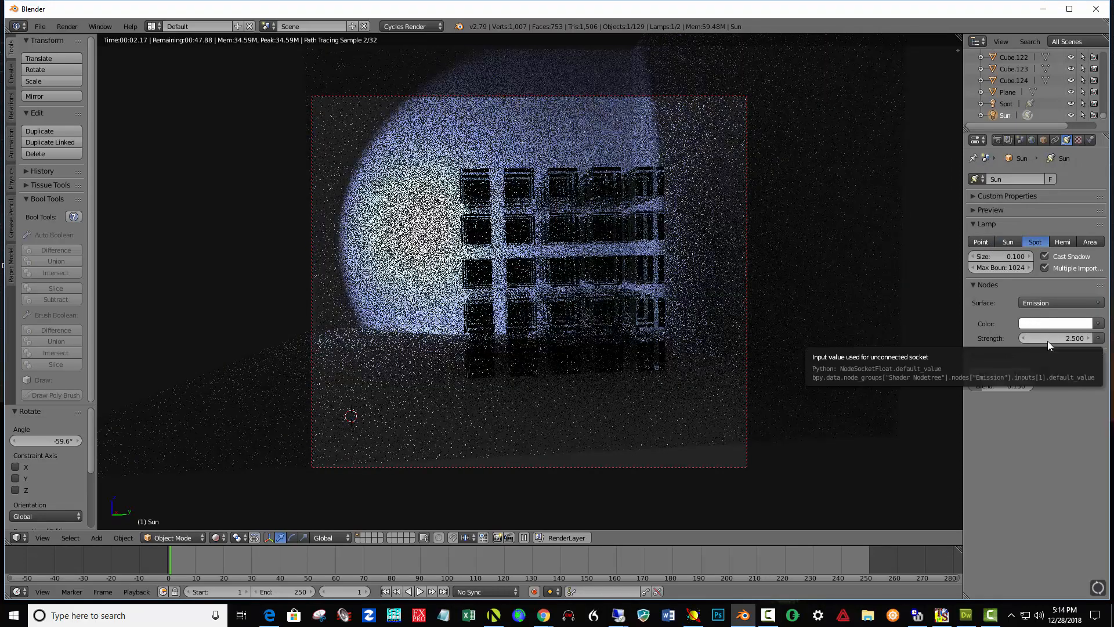
click(1047, 340)
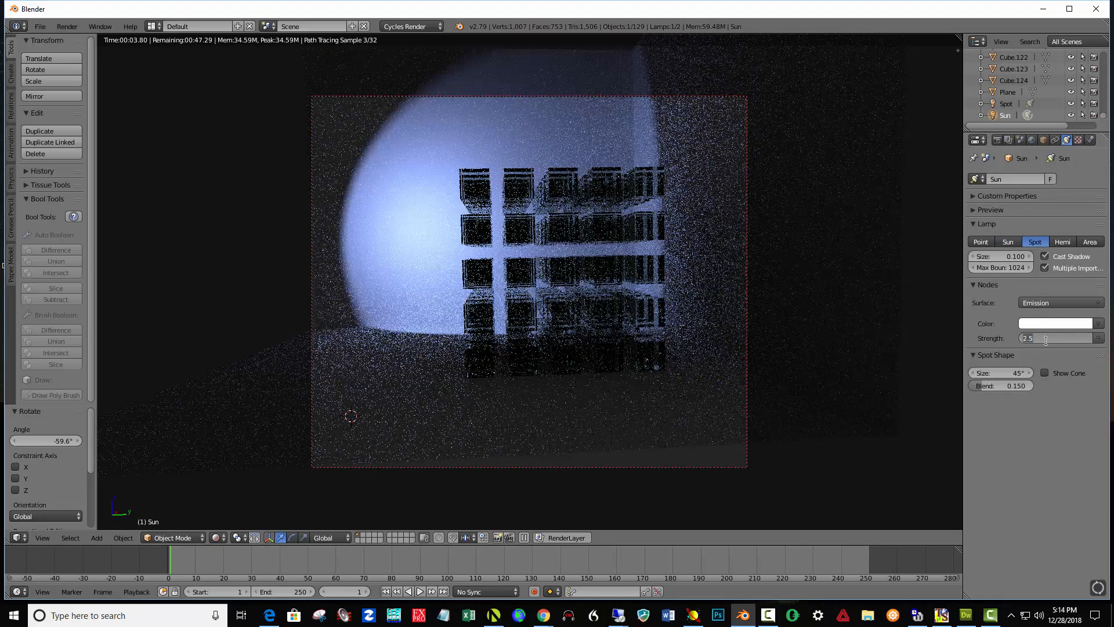
text(1)
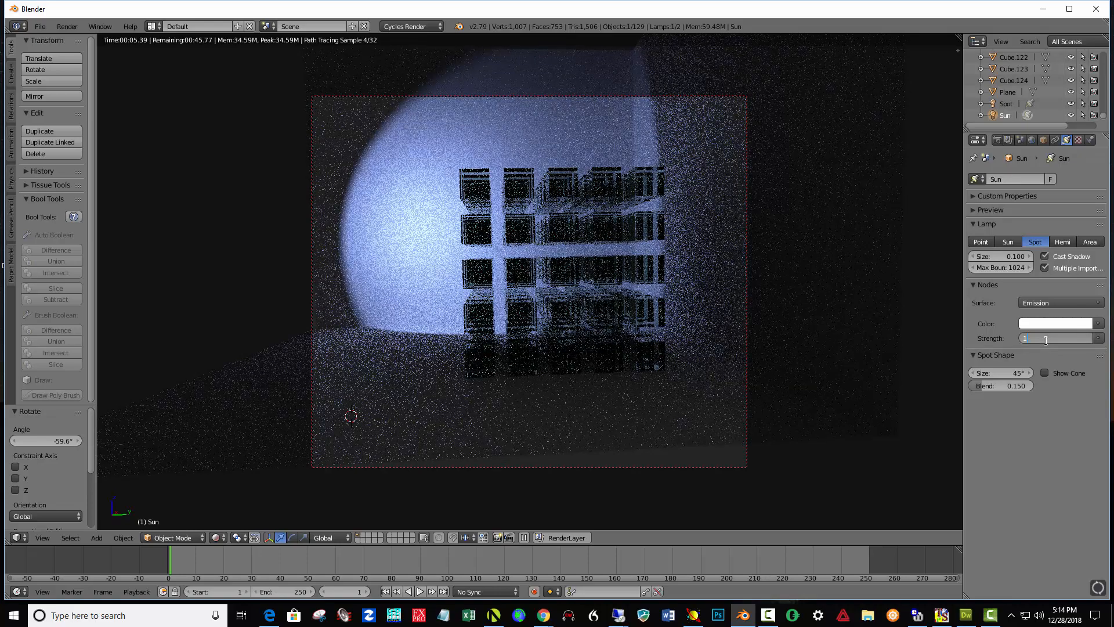
text(0000)
key(Return)
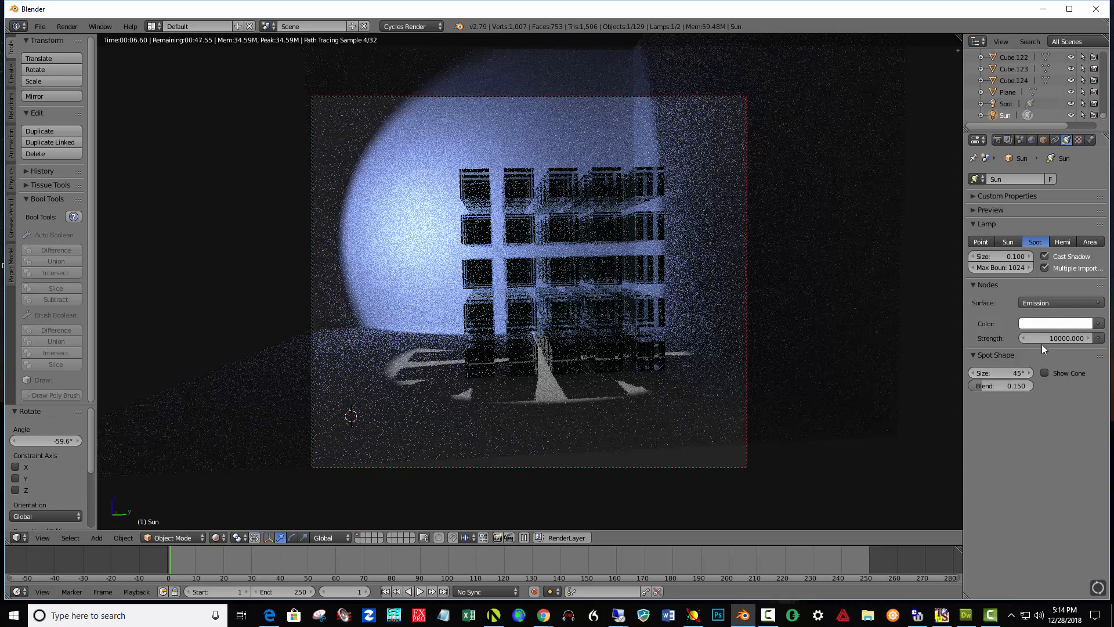
Widen the converted lamp's spot cone to 68.8° and raise its strength first to 20000, finally to 40000.
drag(988, 375, 1024, 376)
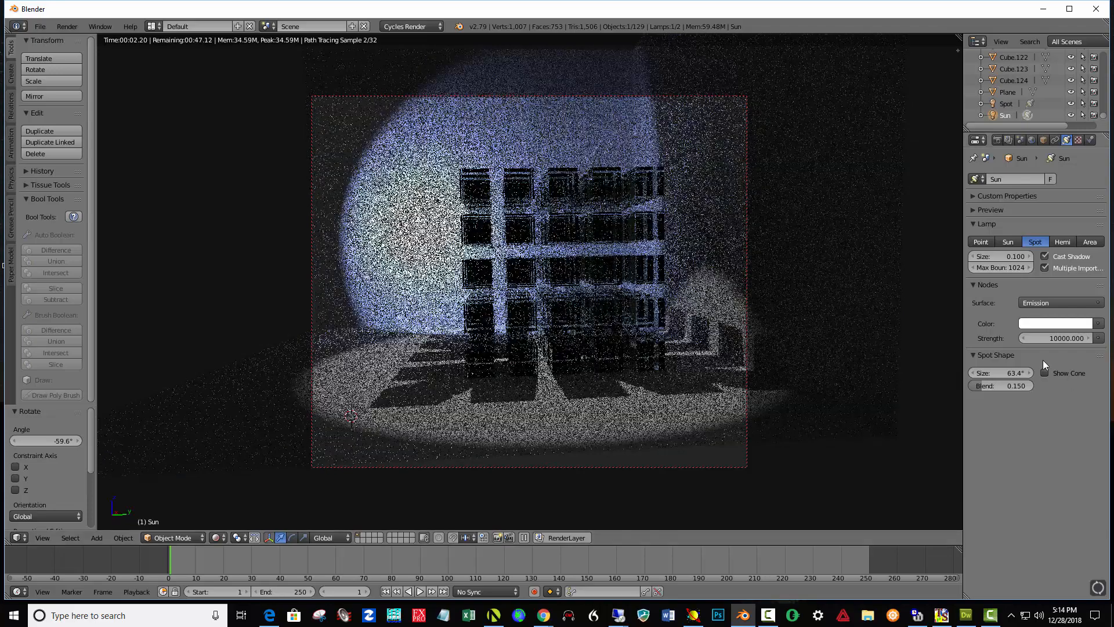
drag(998, 372, 1008, 371)
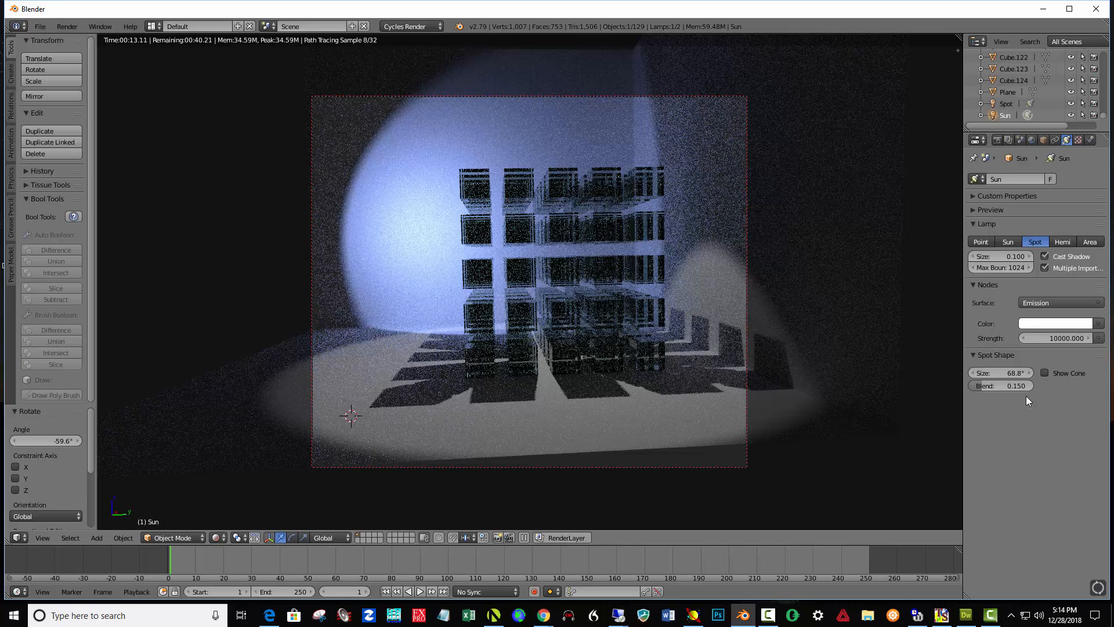
click(1056, 335)
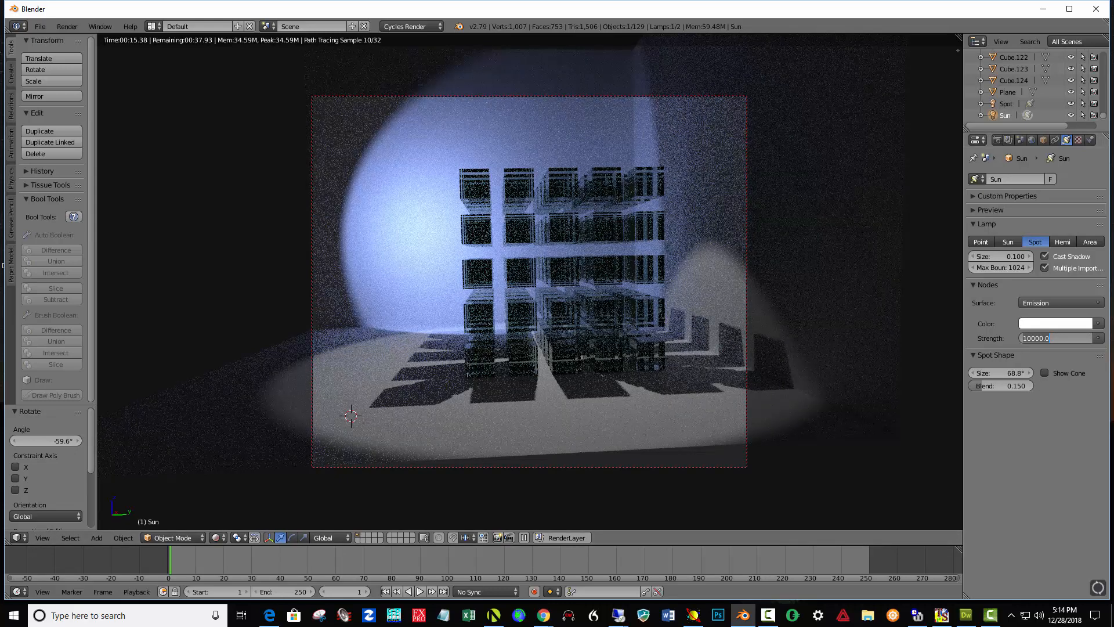
text(2000)
key(Return)
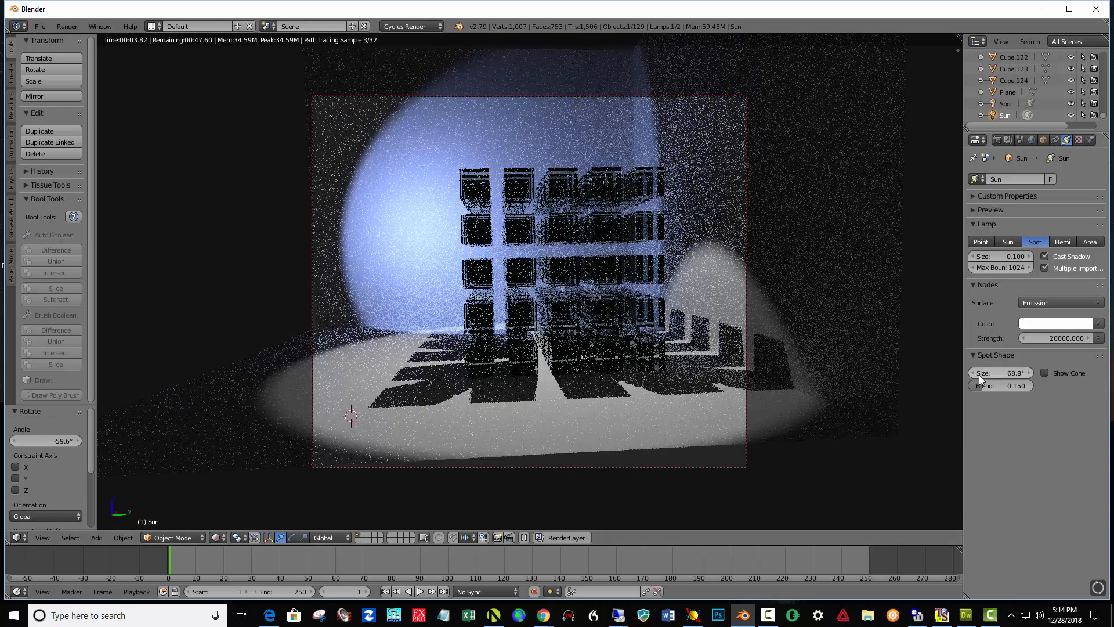
click(1039, 339)
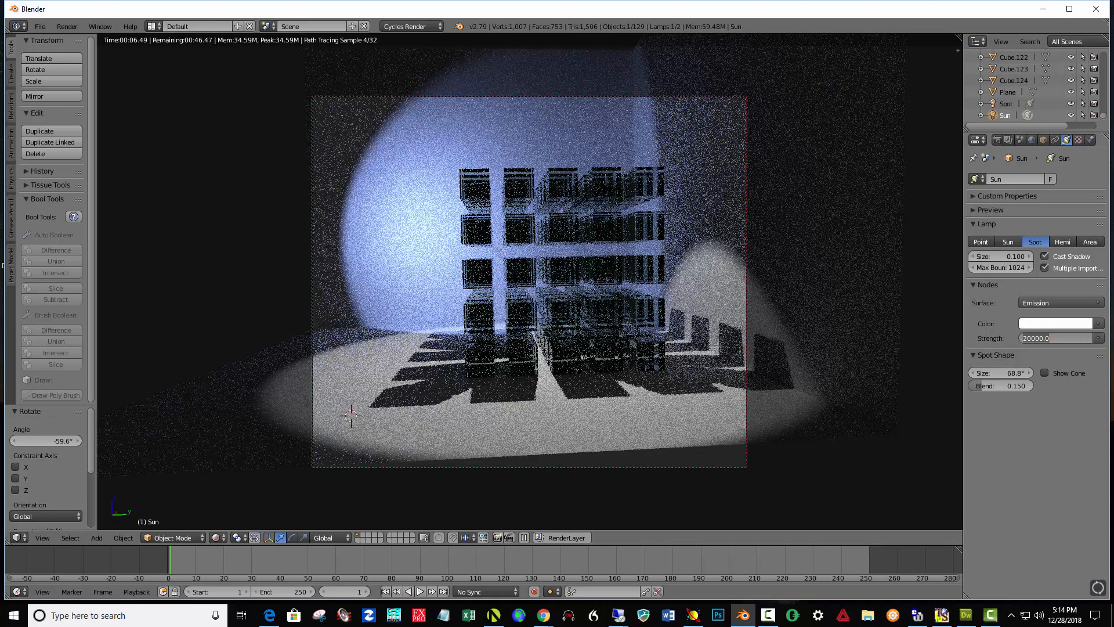
text(40000)
key(Return)
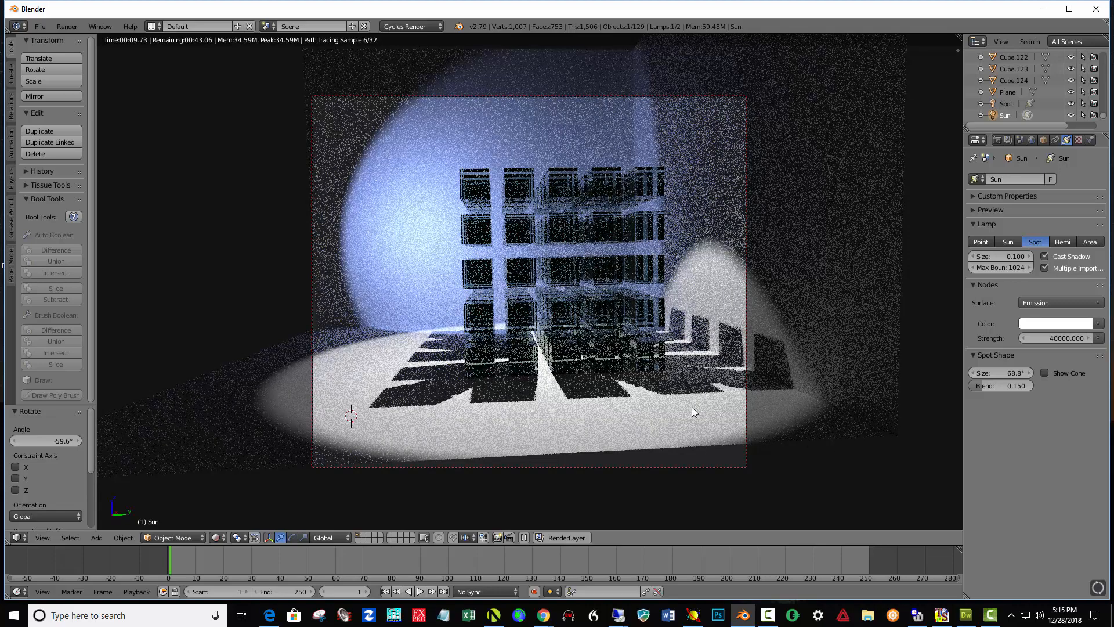
Move the camera slightly closer to the cube grid and render the frame.
scroll(692, 406, up, 2)
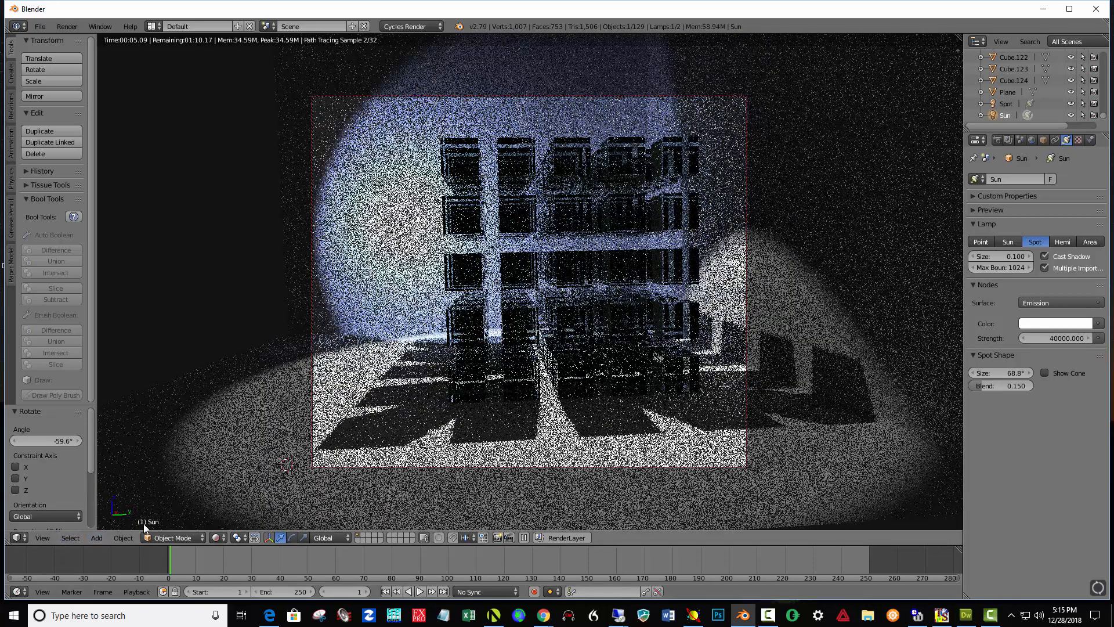
key(F12)
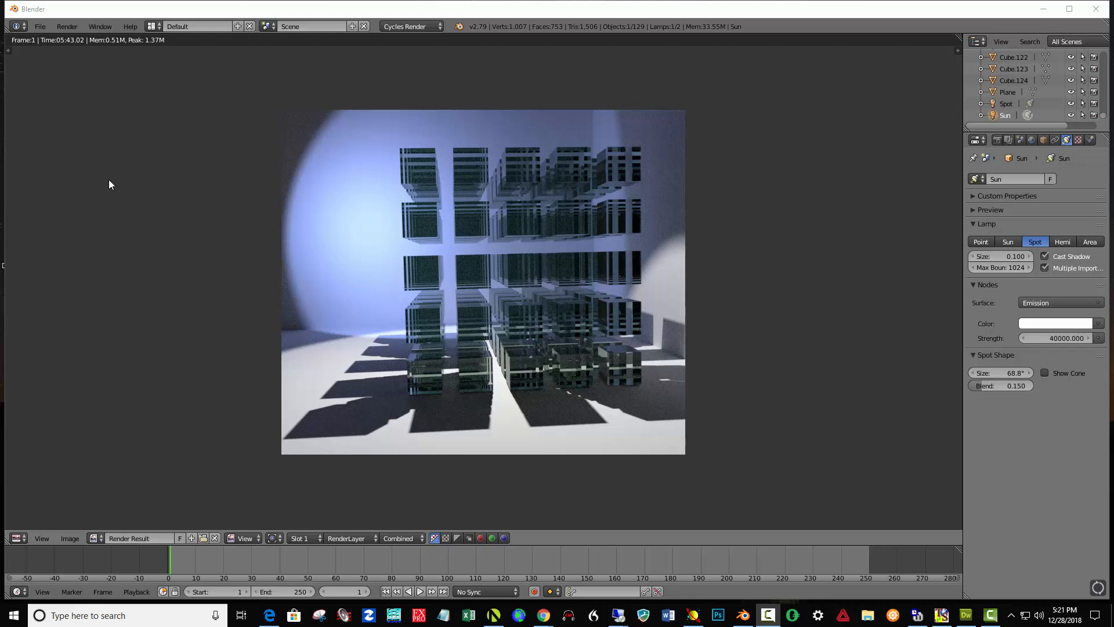
click(420, 253)
key(F2)
key(F3)
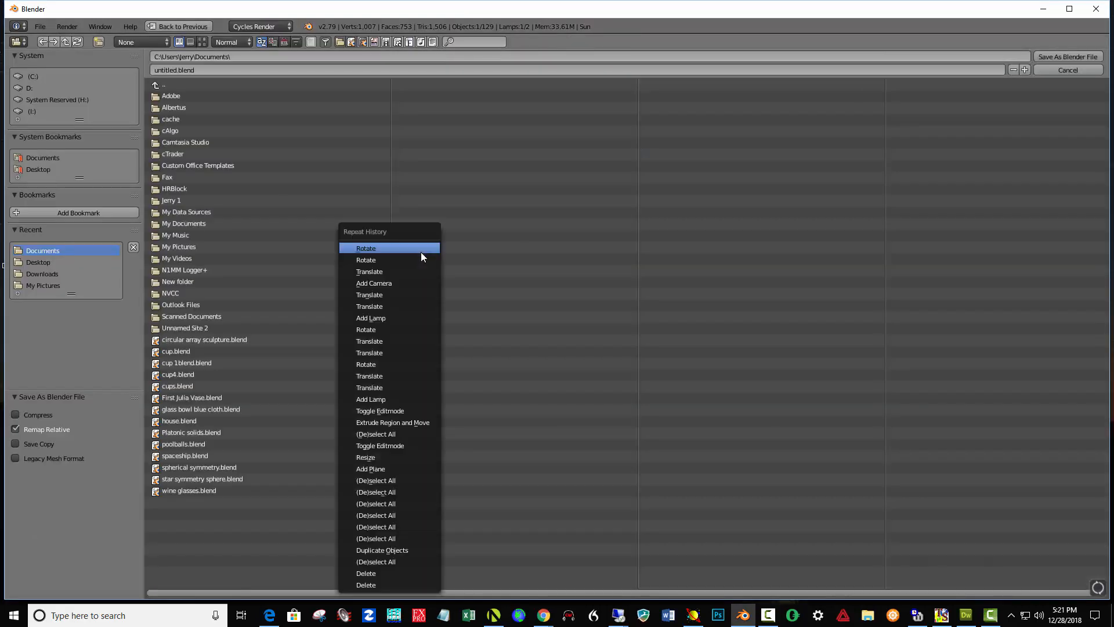
click(374, 145)
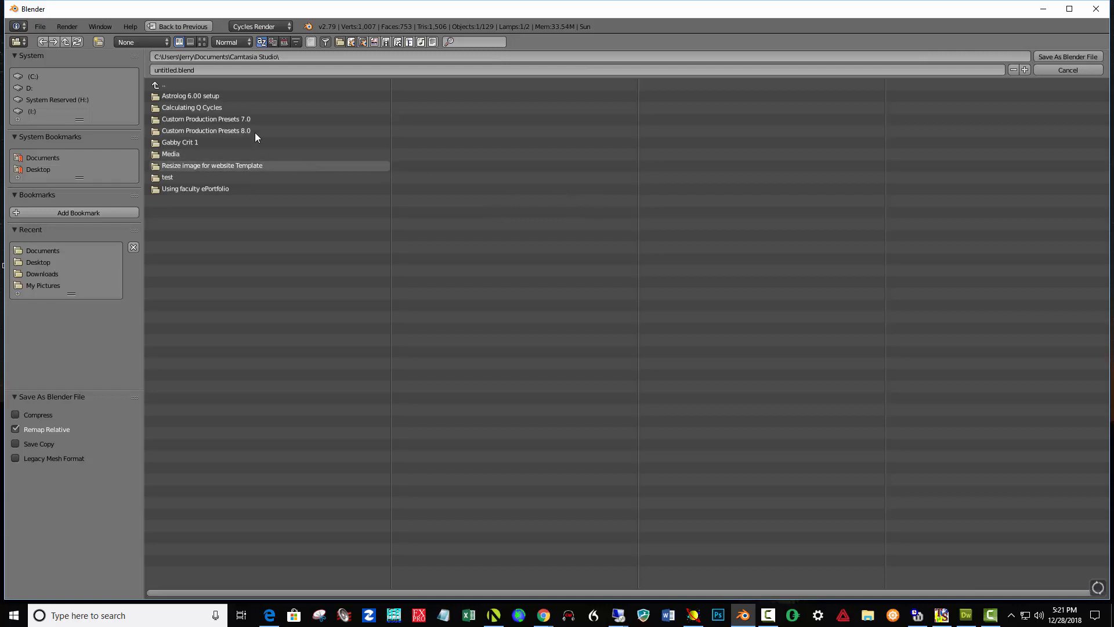
key(F3)
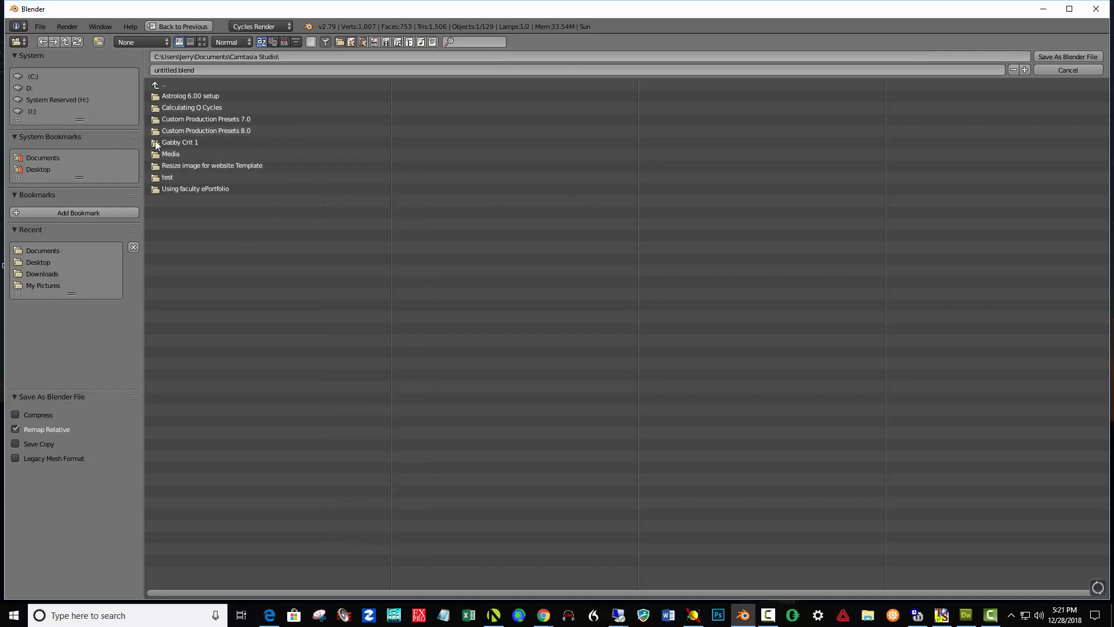
mouse_move(104, 9)
mouse_down()
mouse_move(113, 79)
mouse_move(97, 10)
mouse_up()
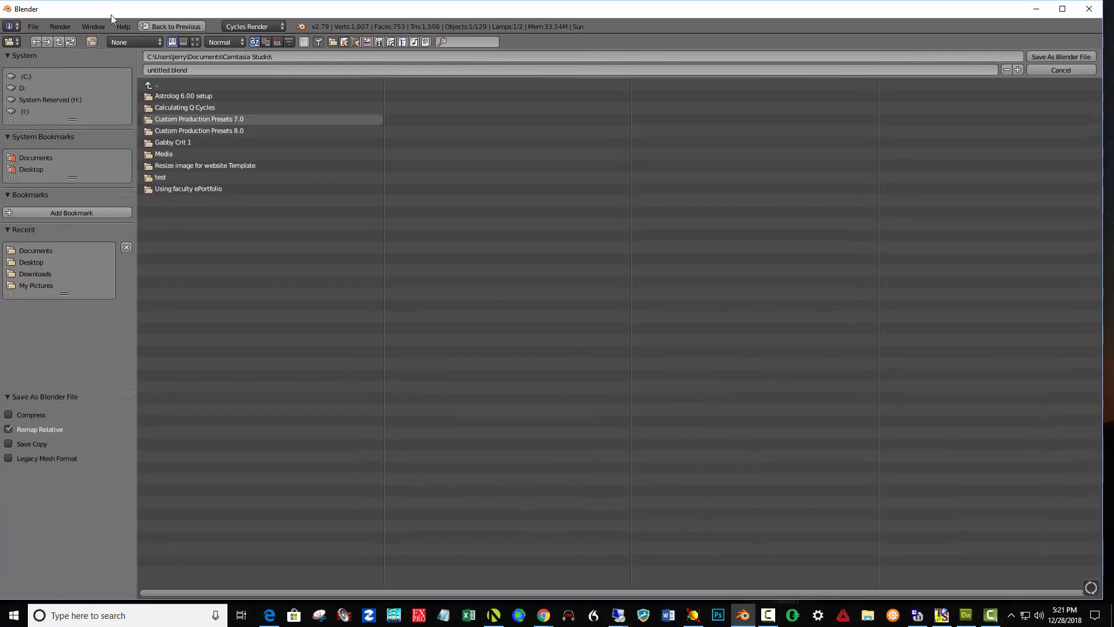
click(1051, 67)
Start saving the render result as a PNG image in the Documents folder and open its file name for editing.
key(F3)
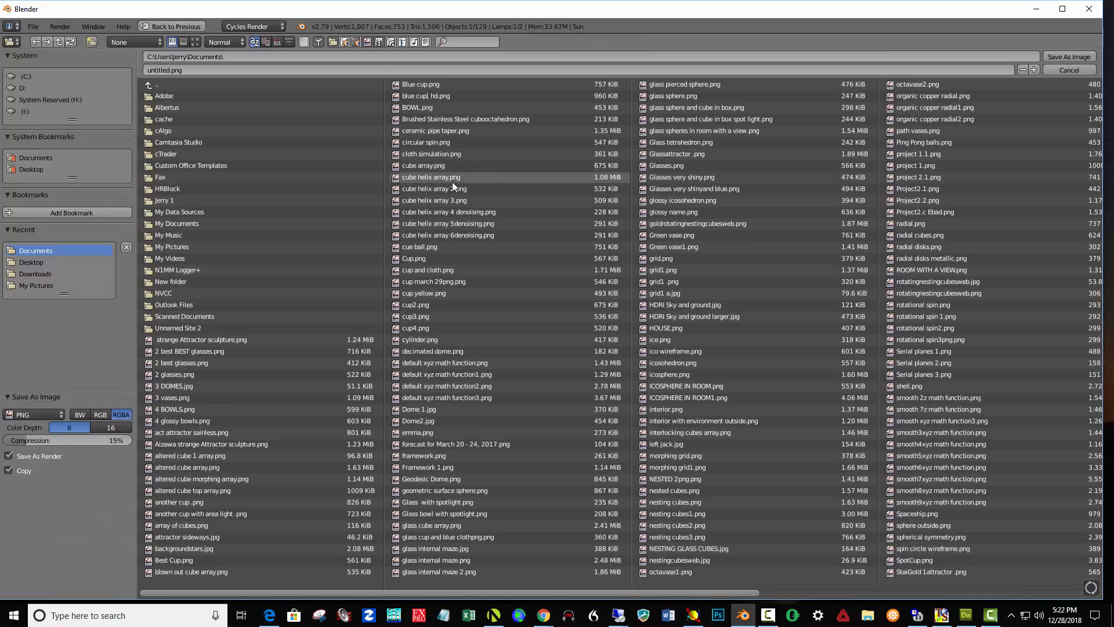
click(168, 69)
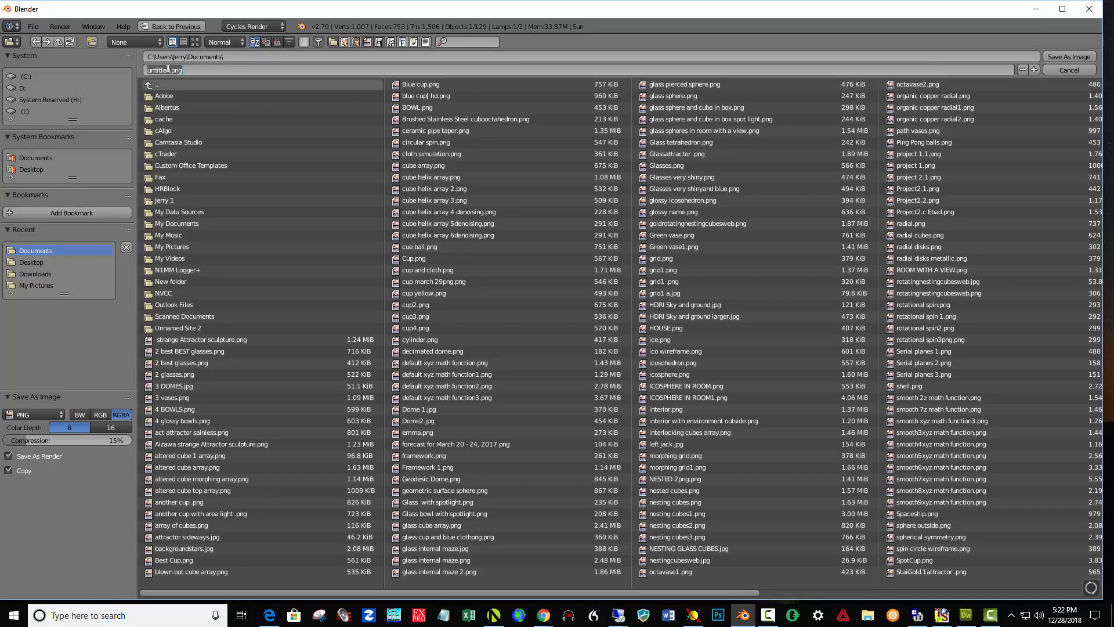
drag(168, 69, 119, 58)
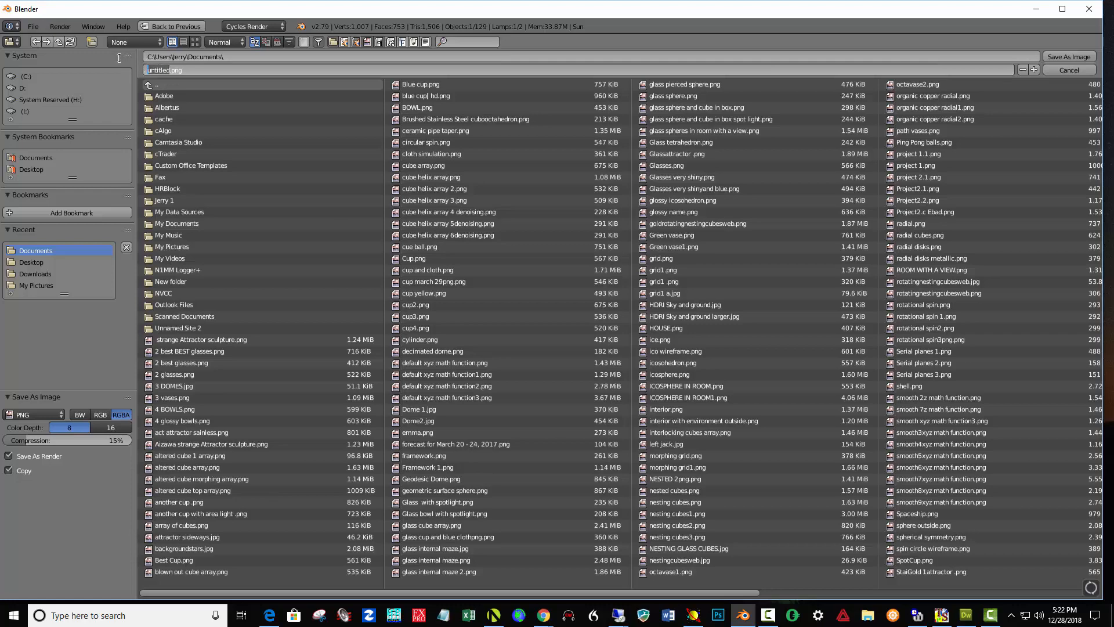